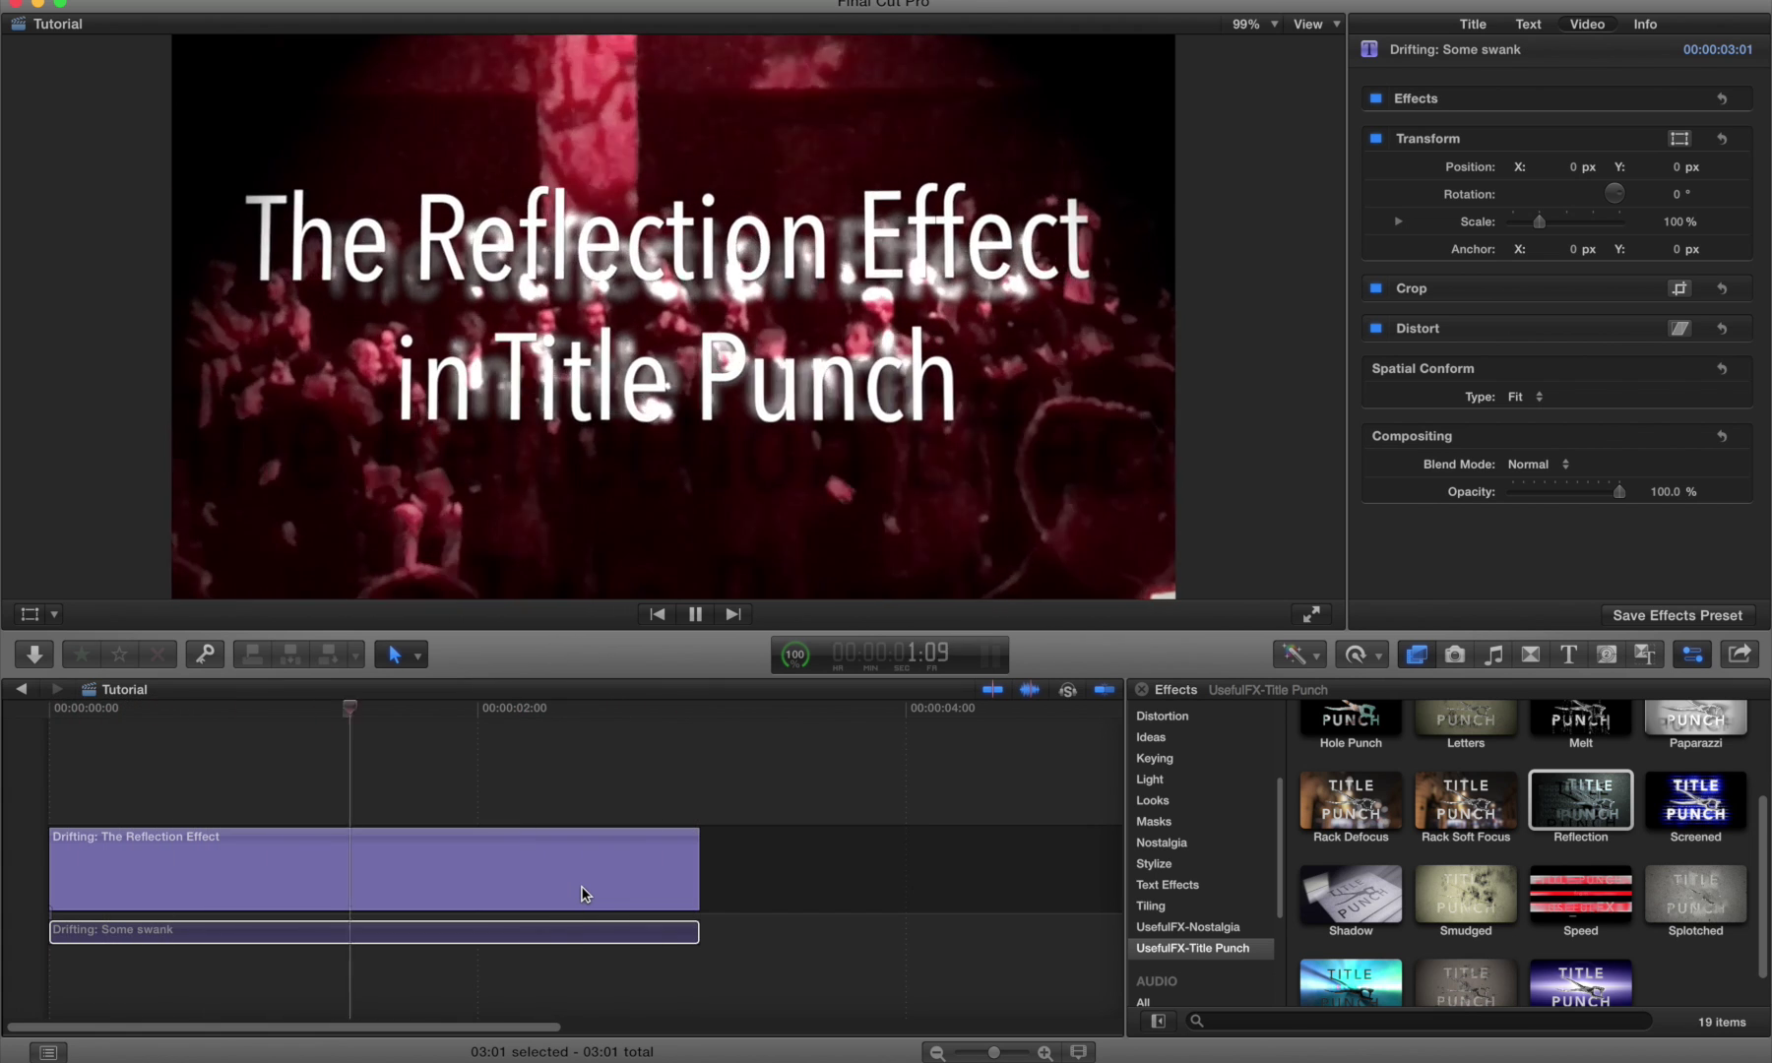
Stop playback, move the connected "Some swank" title into the main storyline, and delete the "The Reflection Effect" title.
key("space")
left_click(515, 941)
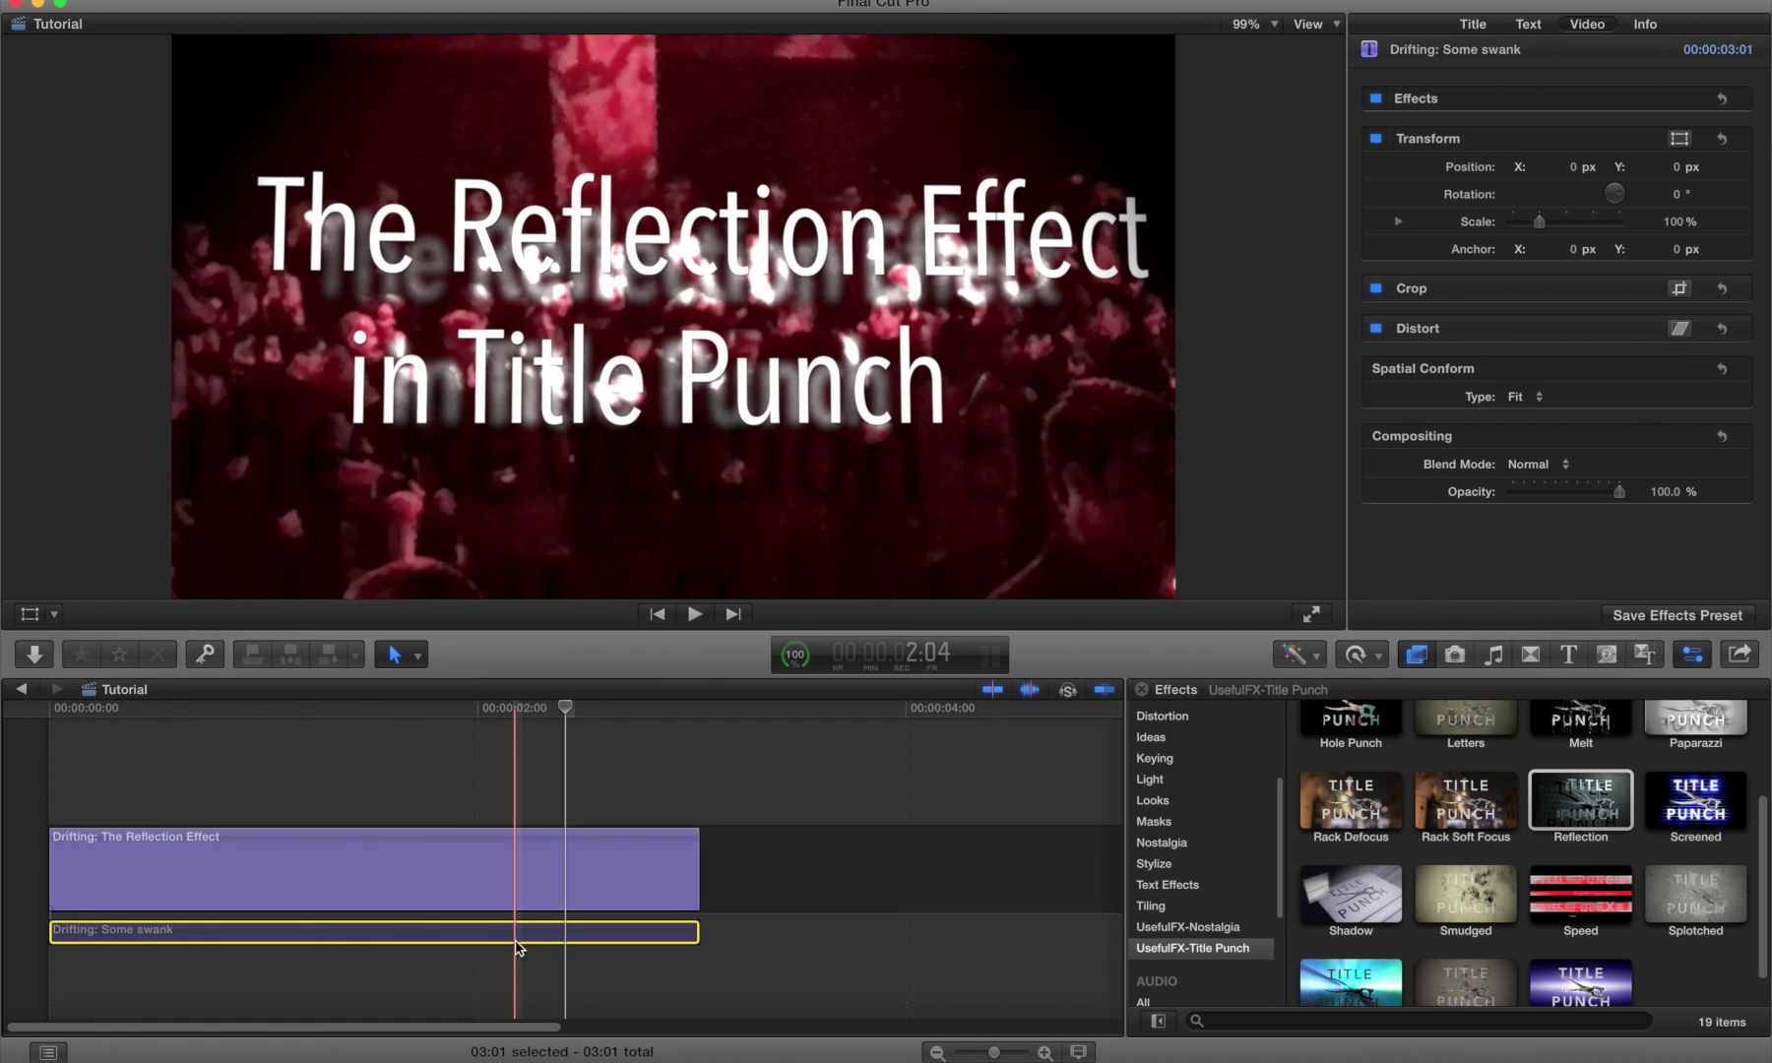
left_click_drag(539, 933, 945, 881)
left_click(566, 890)
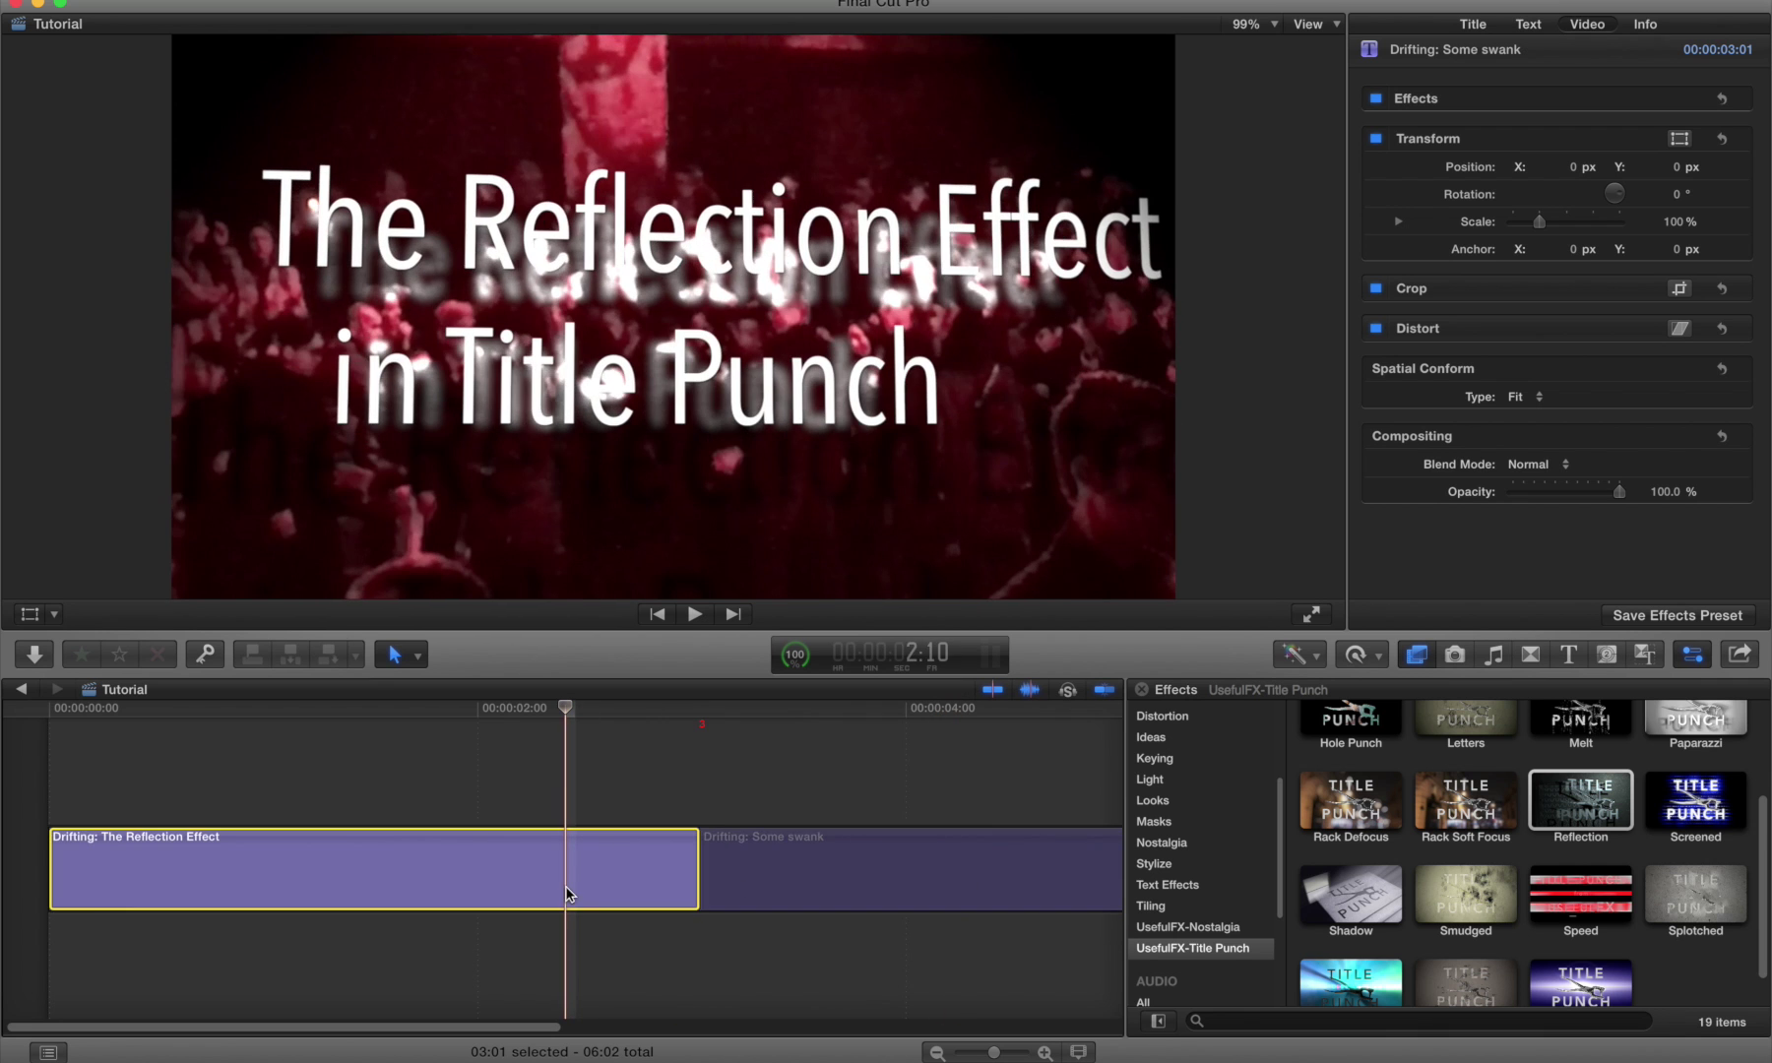
key("Delete")
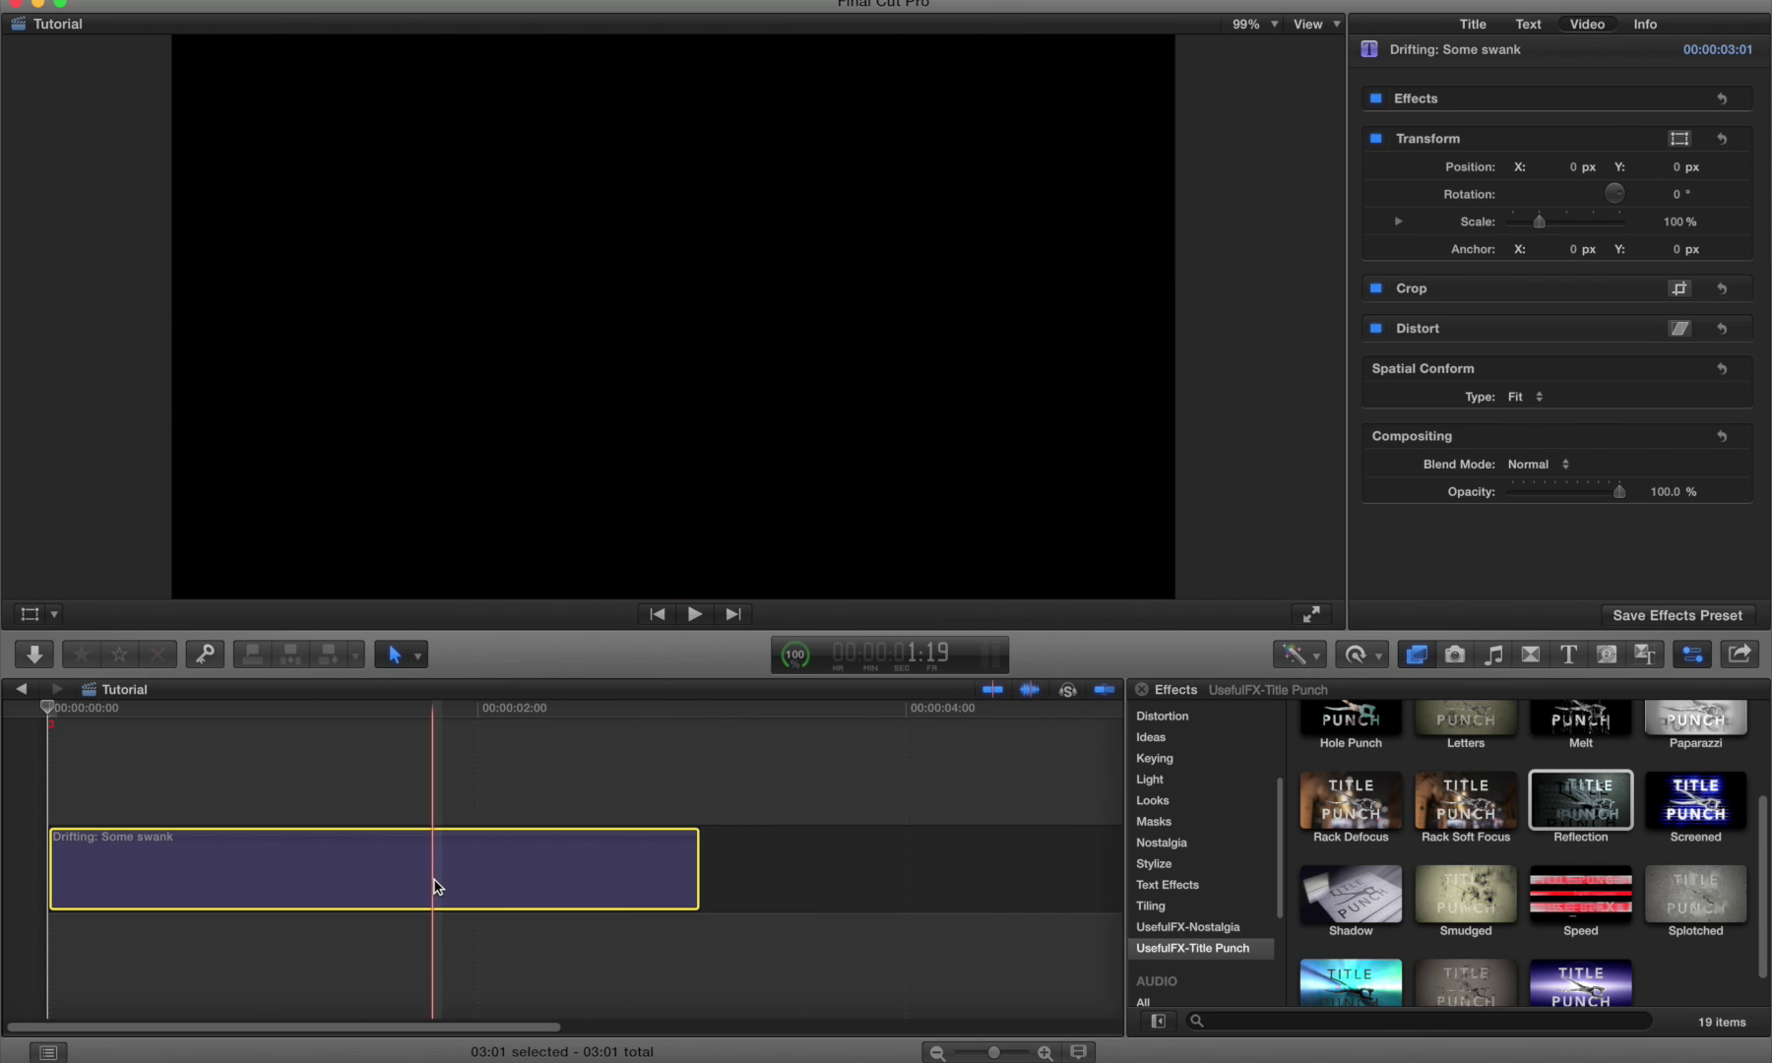
Play the "Some swank" title and find the Drifting preset it is based on among the available titles.
key("space")
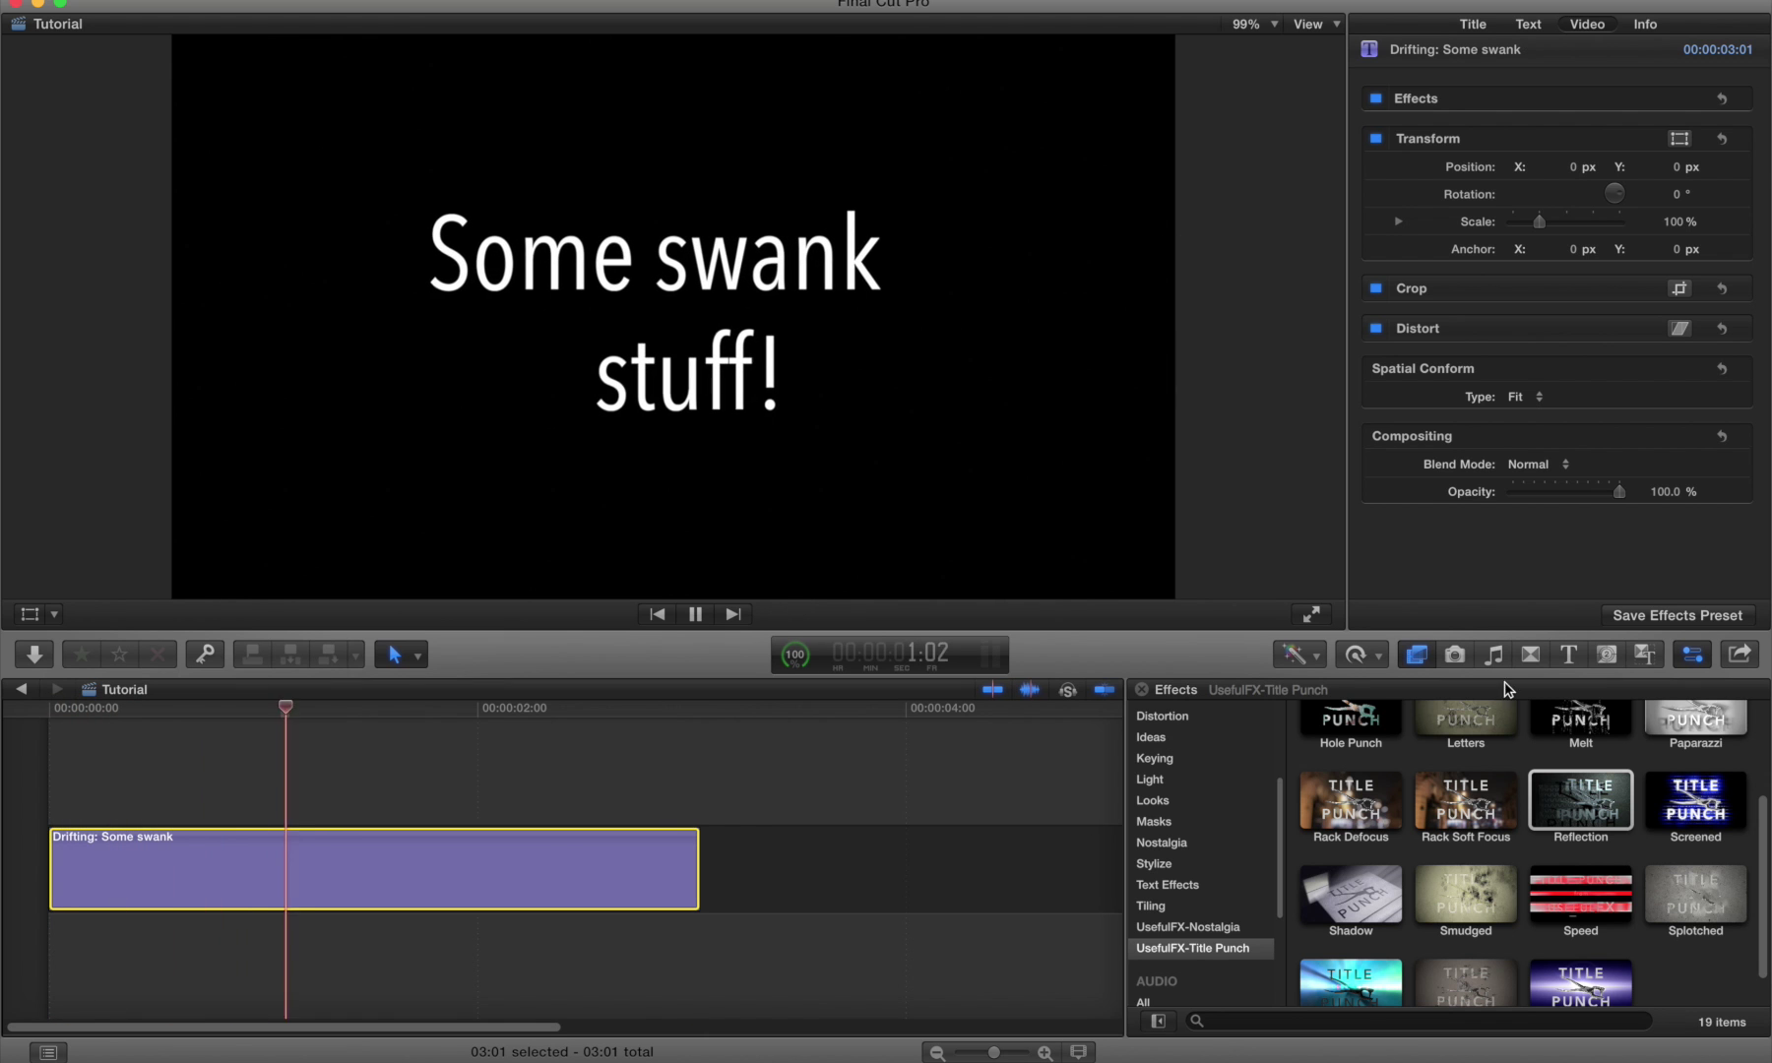
left_click(1568, 655)
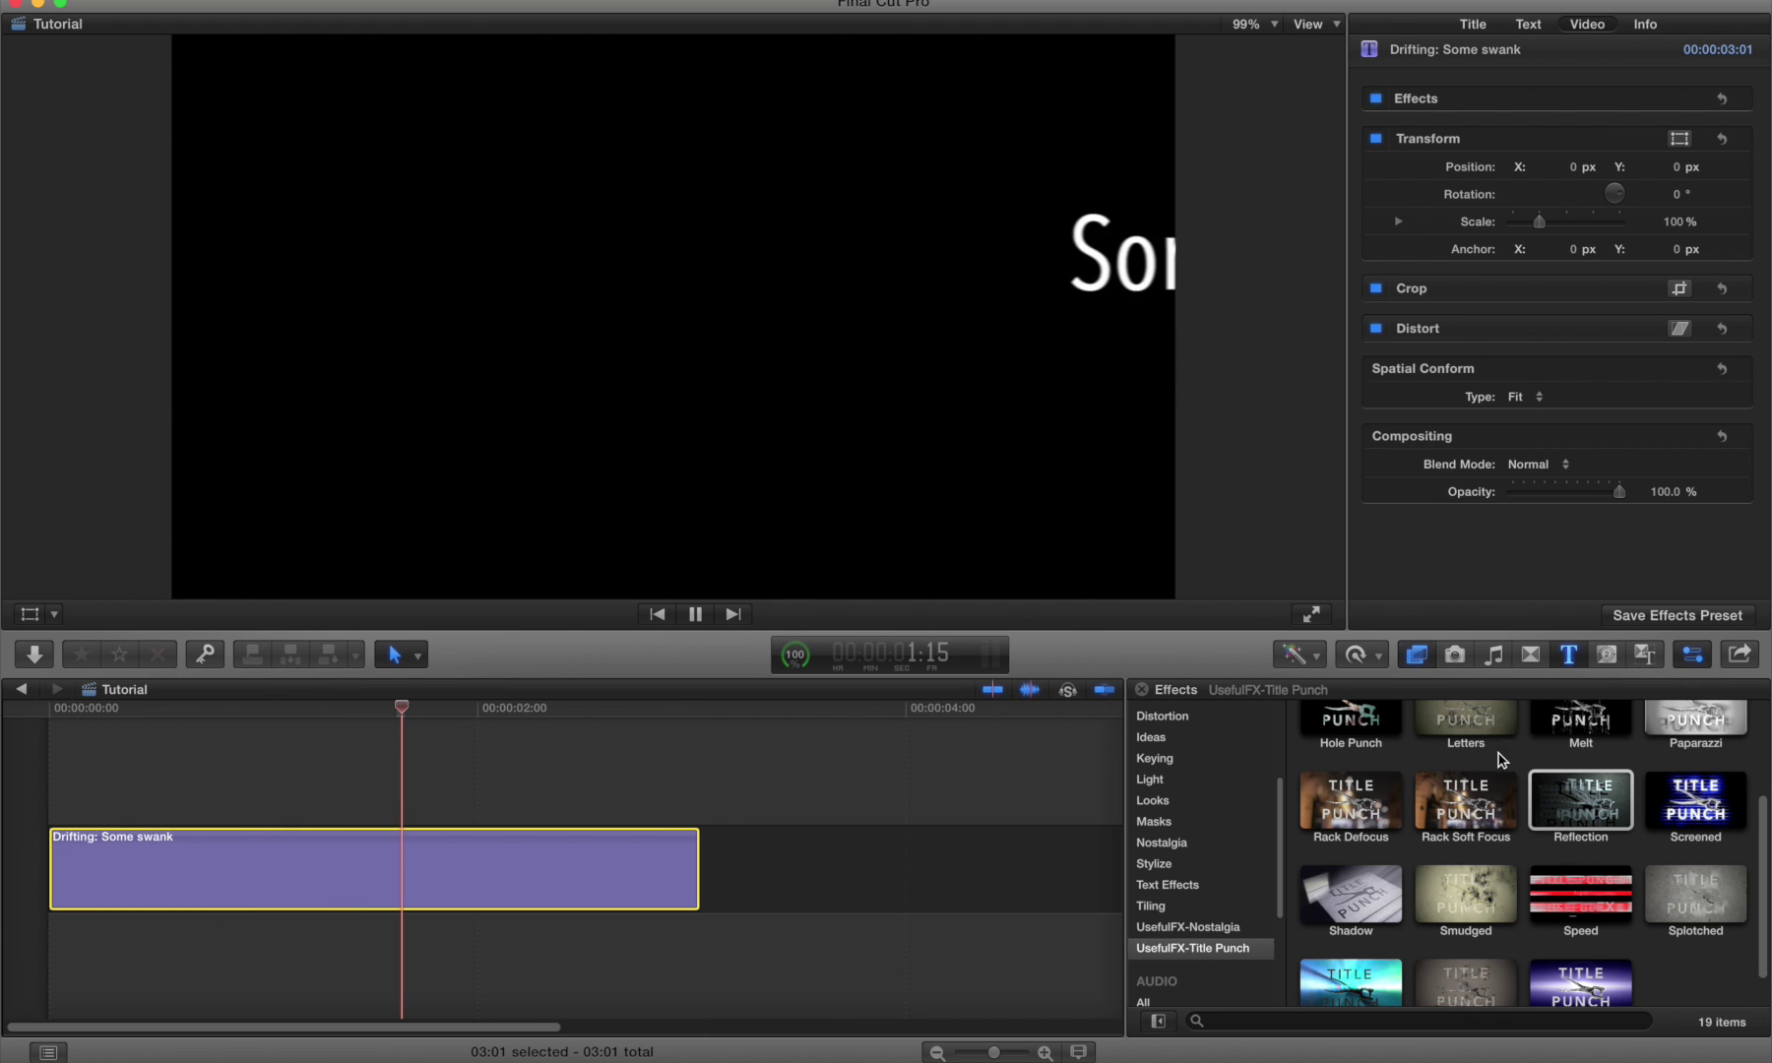
scroll(1496, 780, "down", 3)
left_click(1343, 857)
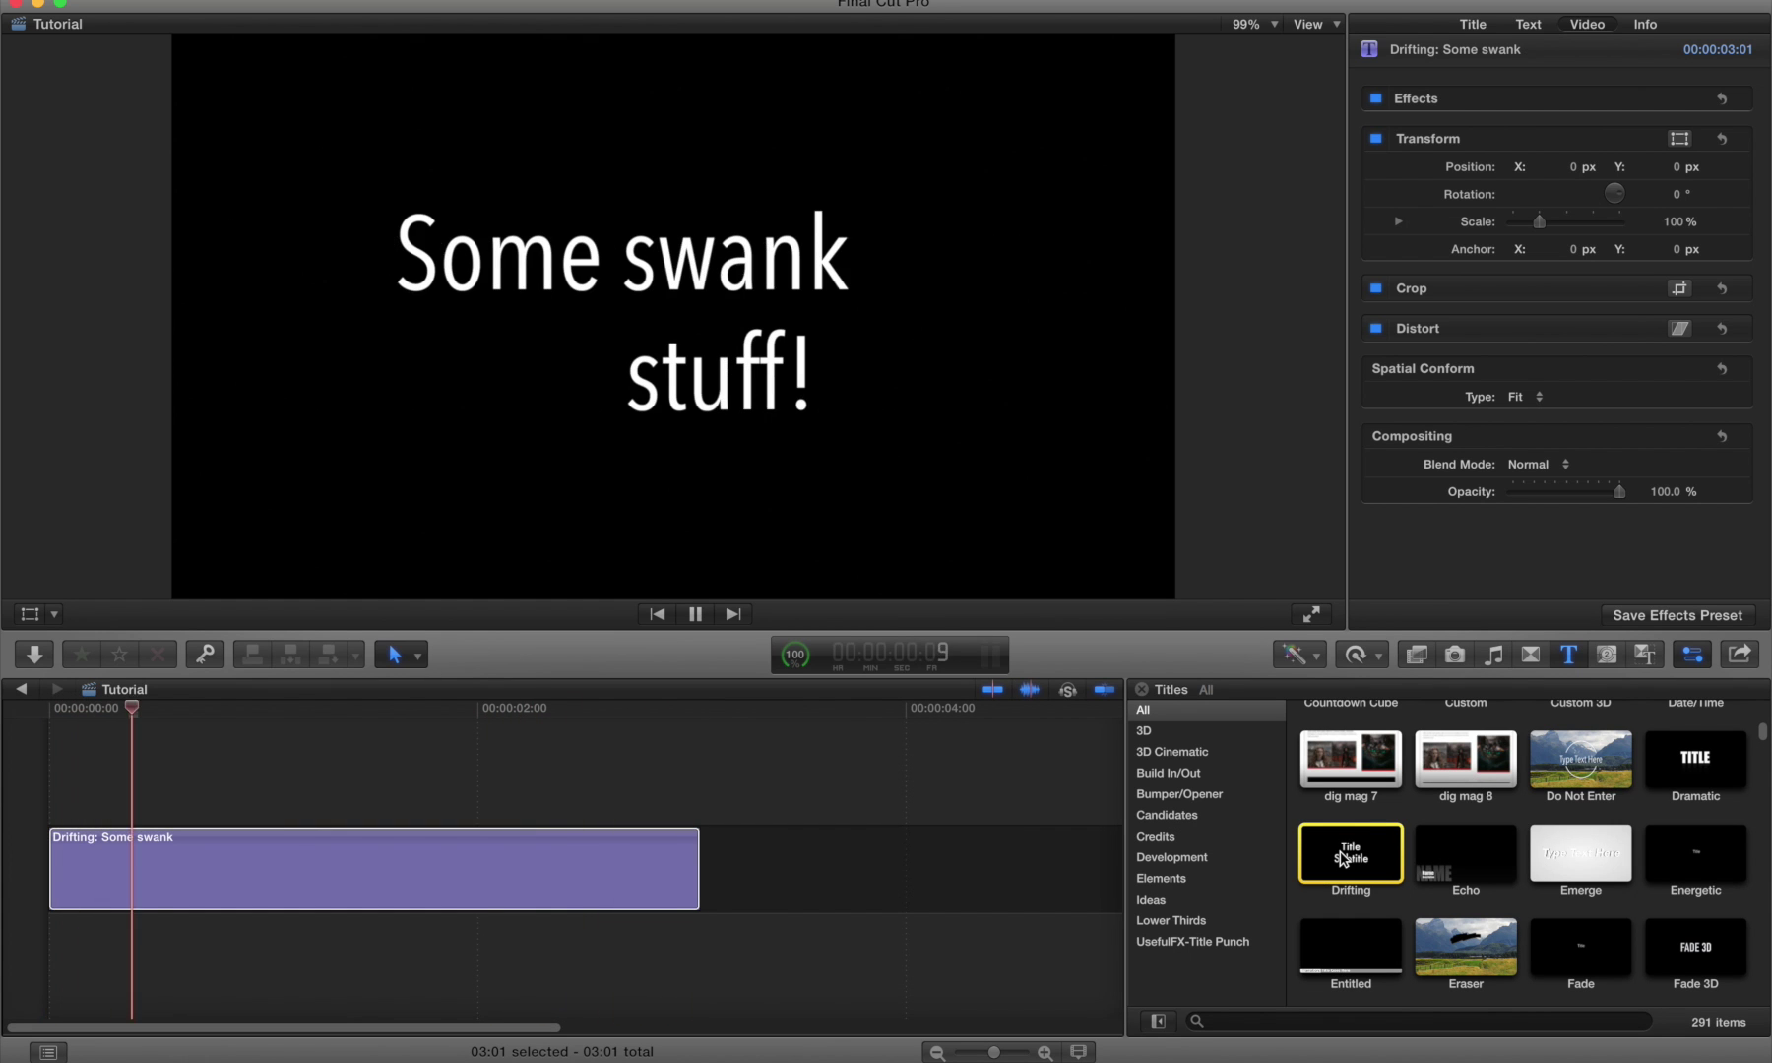
Apply the Reflection effect from UsefulFX-Title Punch to the "Some swank" title and stop playback.
left_click(1421, 656)
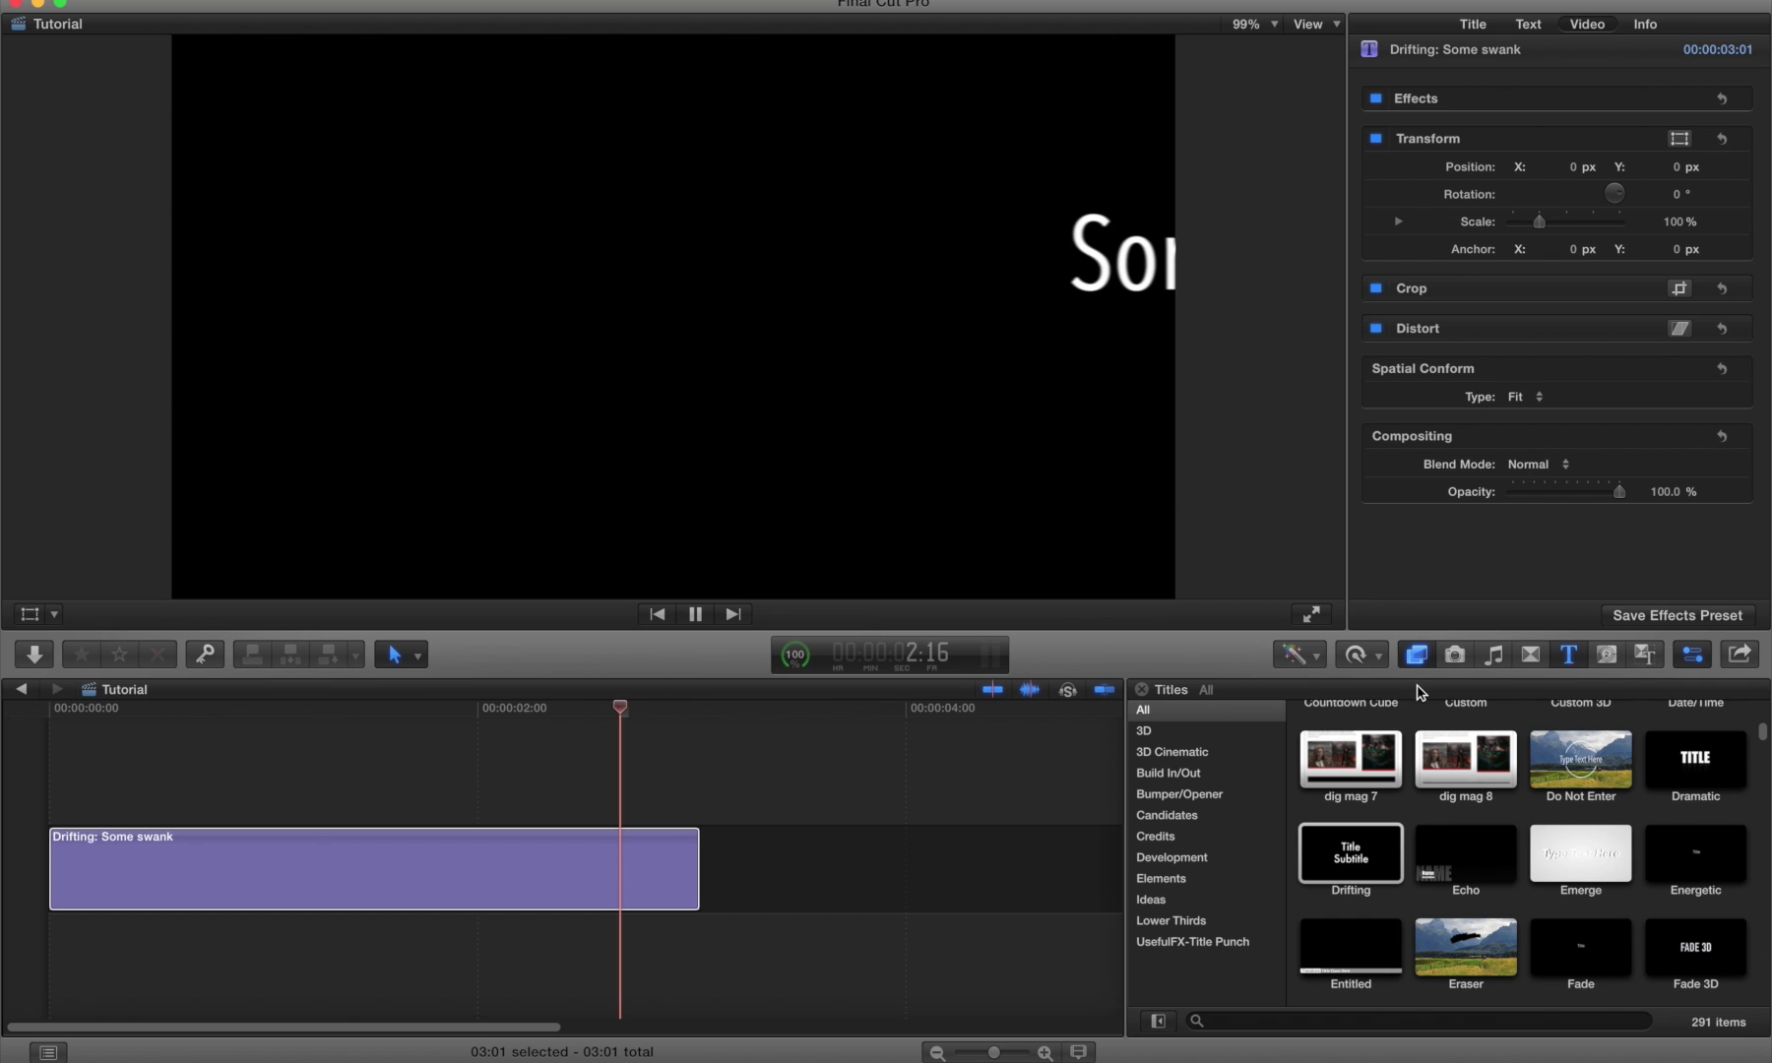
scroll(1413, 729, "down", 2)
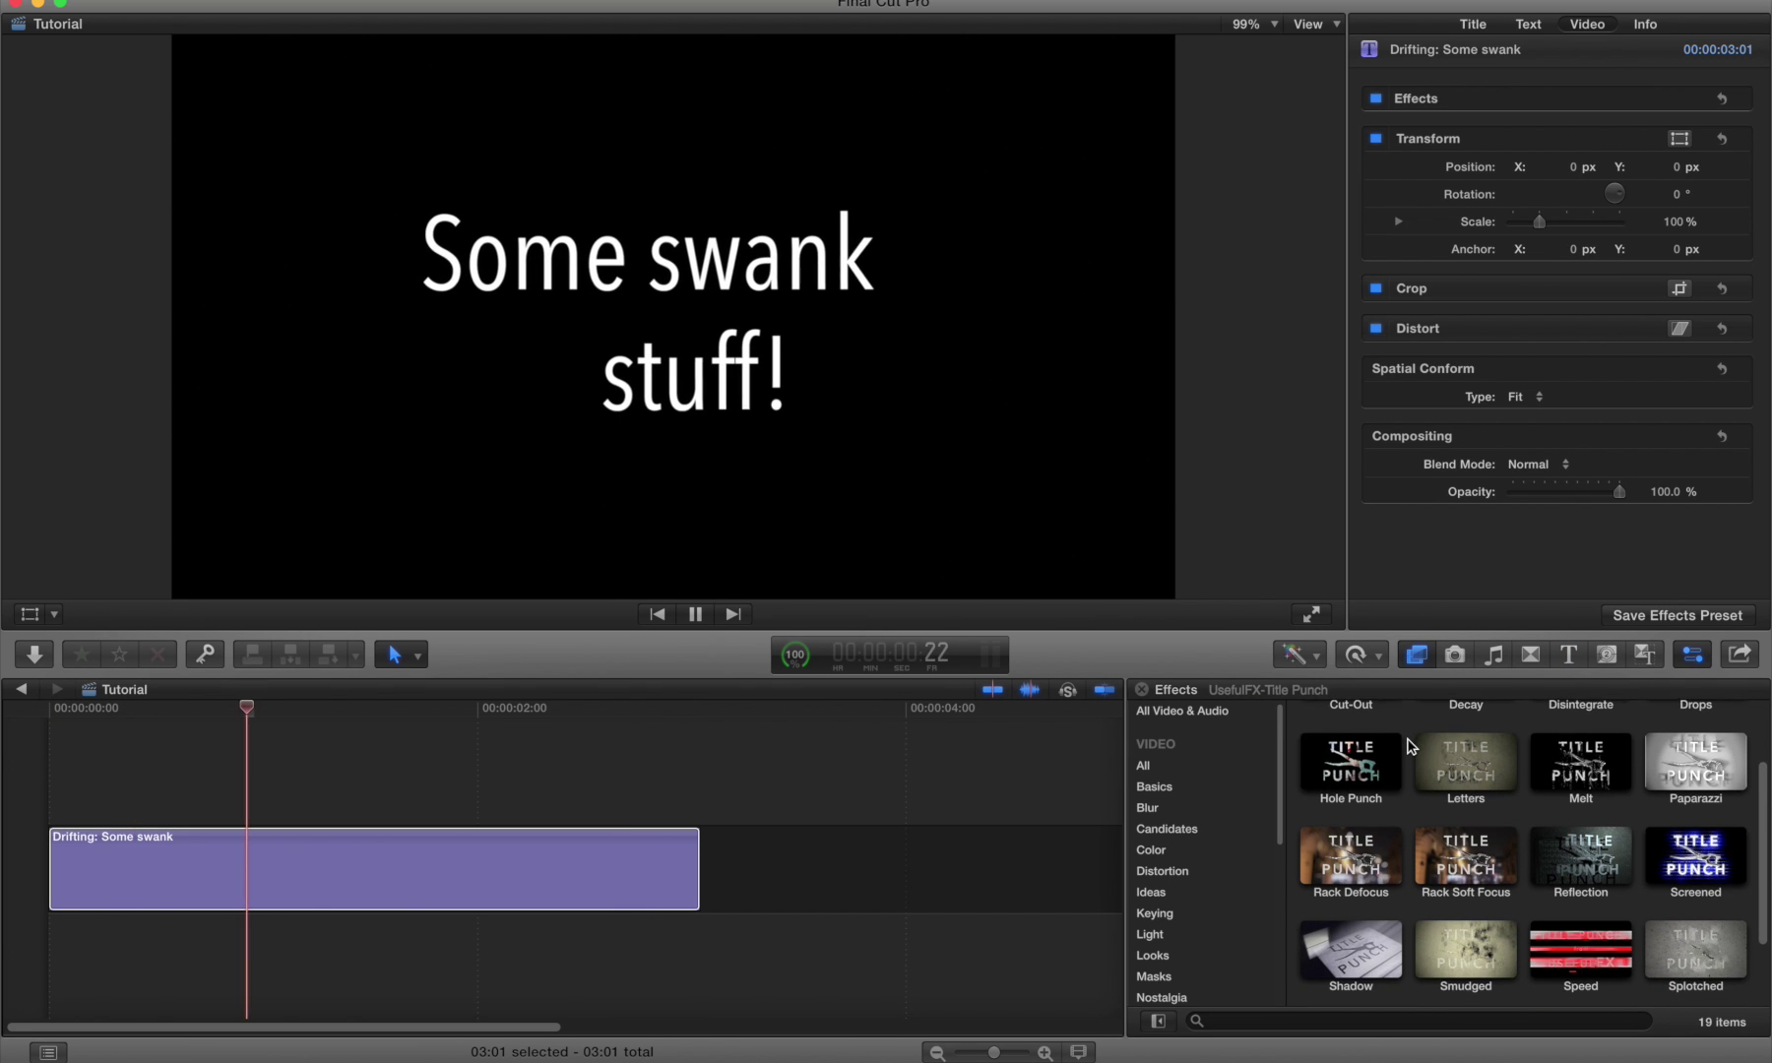
scroll(1238, 775, "down", 5)
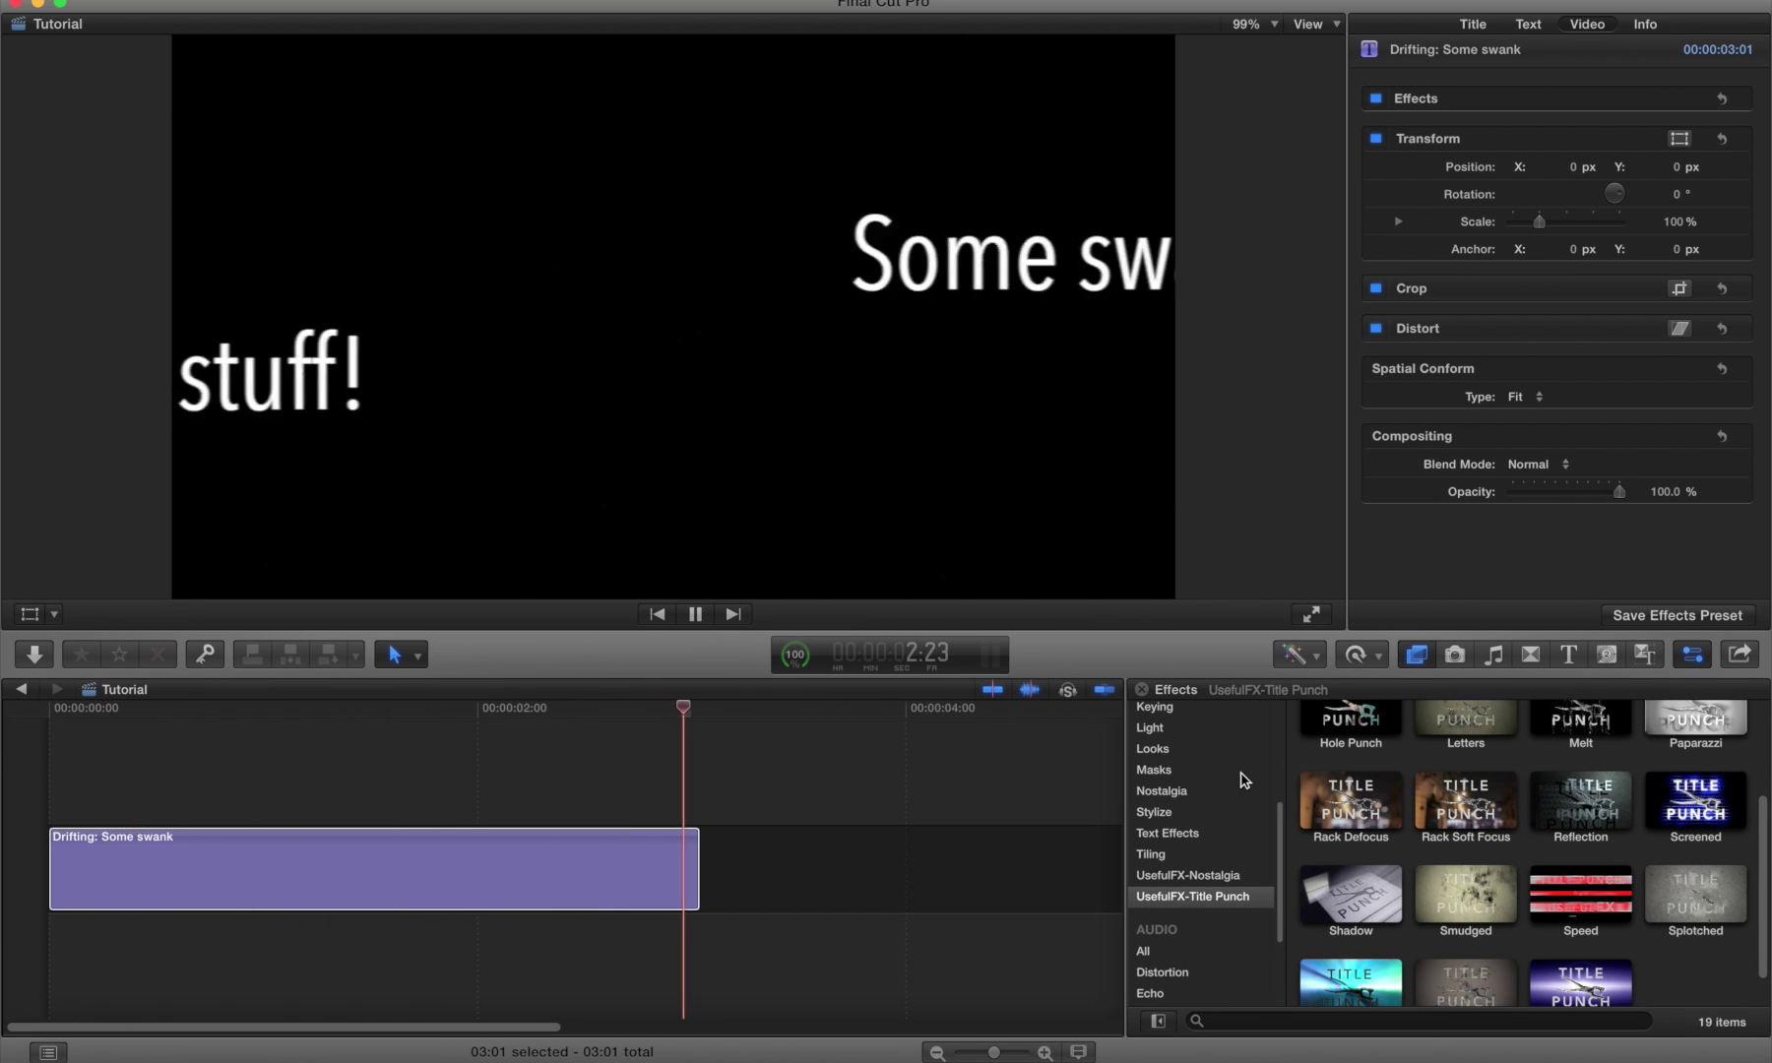
scroll(1484, 851, "down", 1)
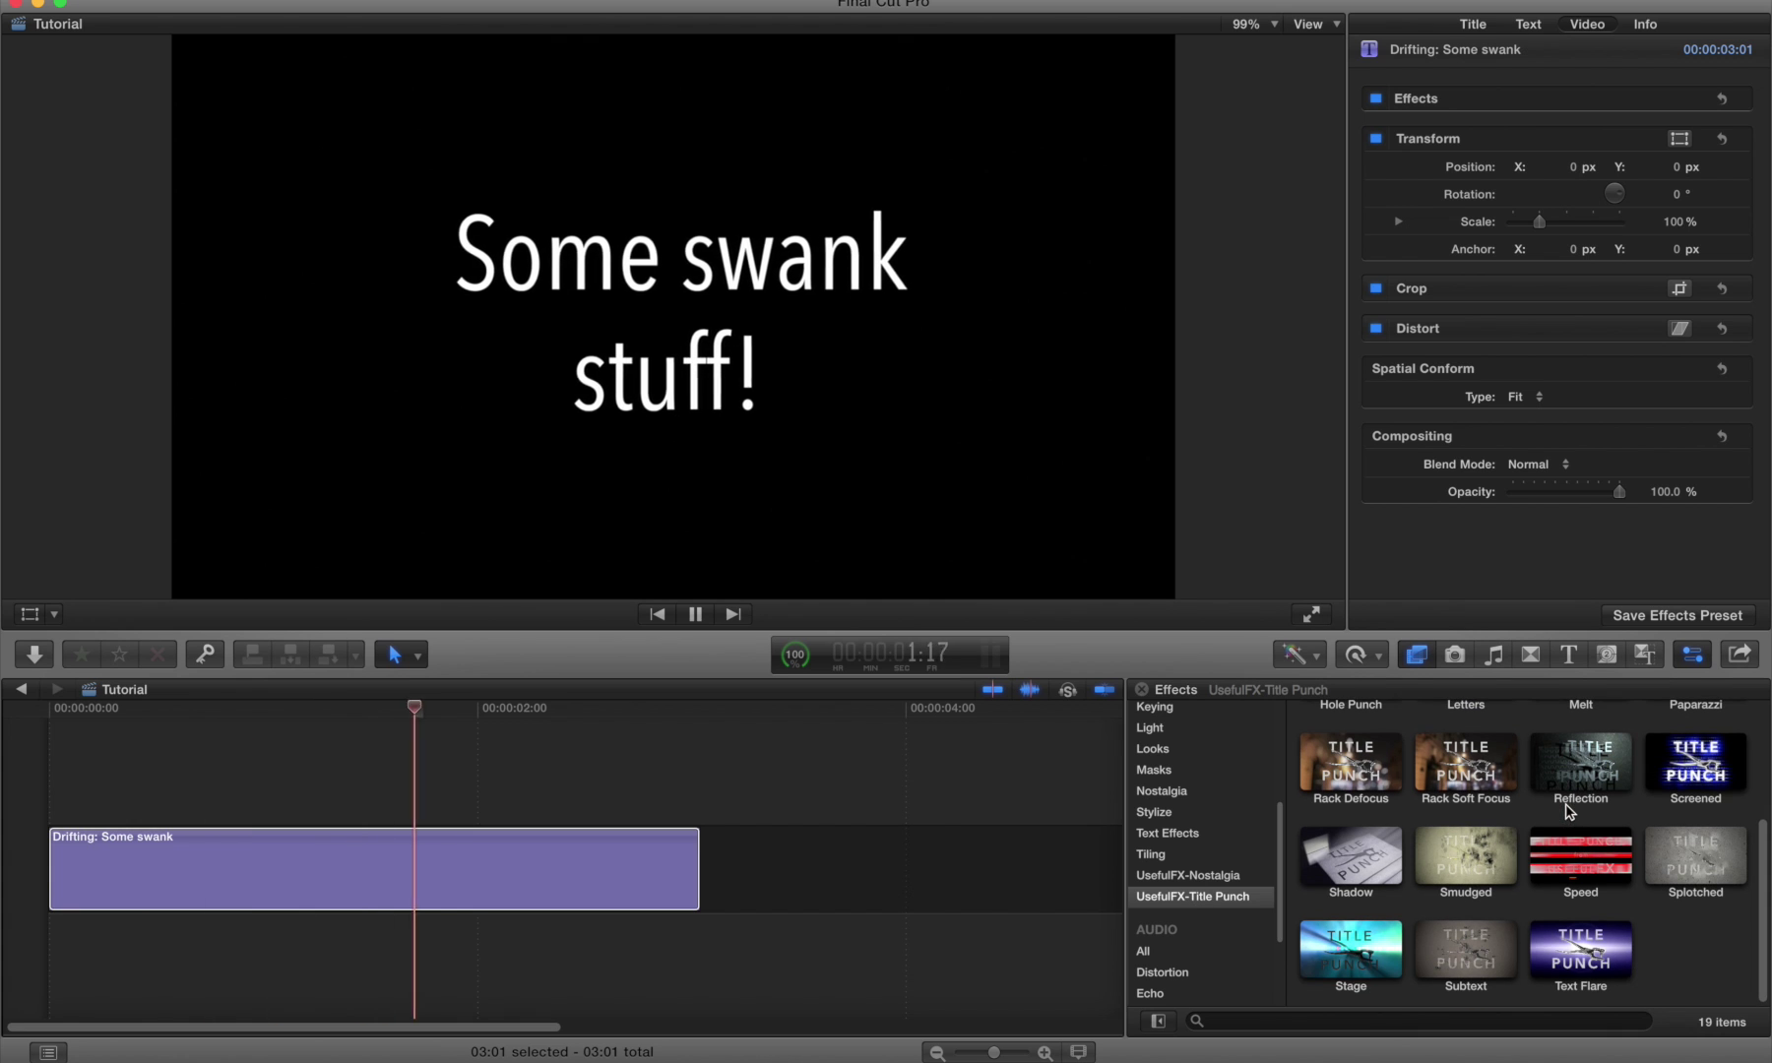
left_click_drag(1580, 767, 482, 873)
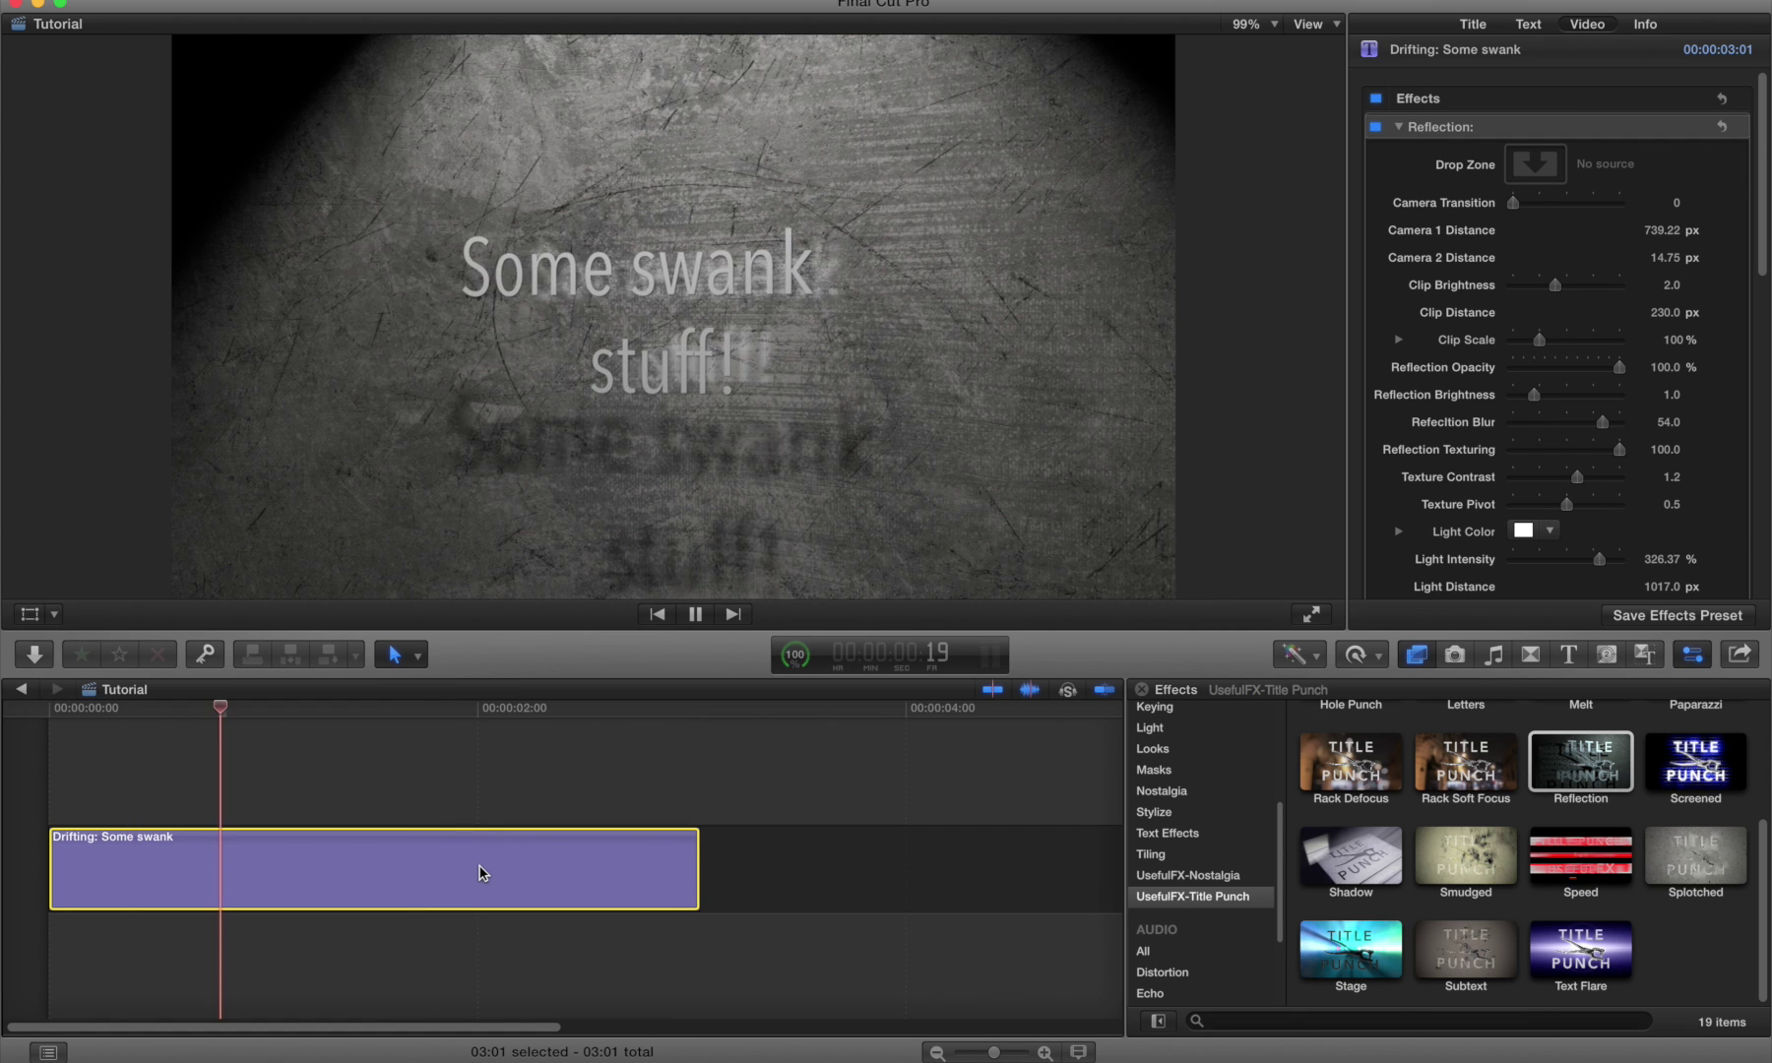
key("space")
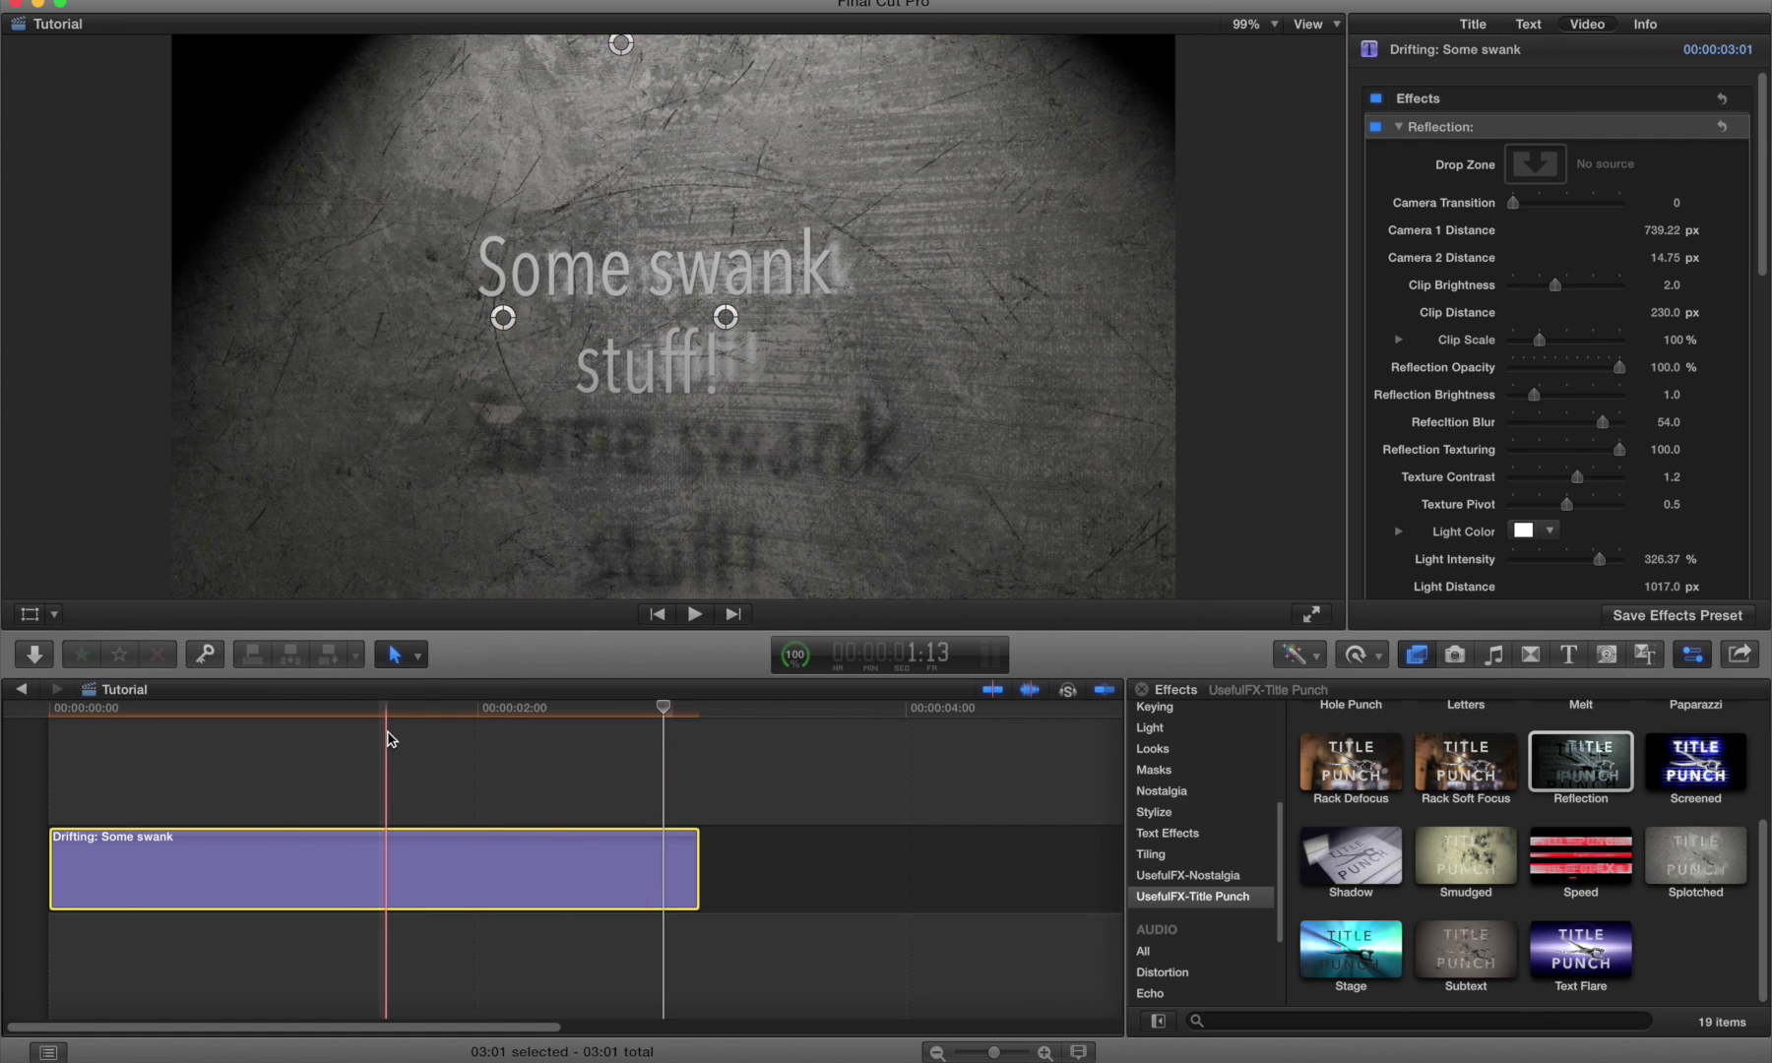
Near the title's start, set Camera 1 Distance to 732.22 px, nudge the first camera's handle, and set Clip Scale to 135 %.
left_click_drag(372, 722, 62, 726)
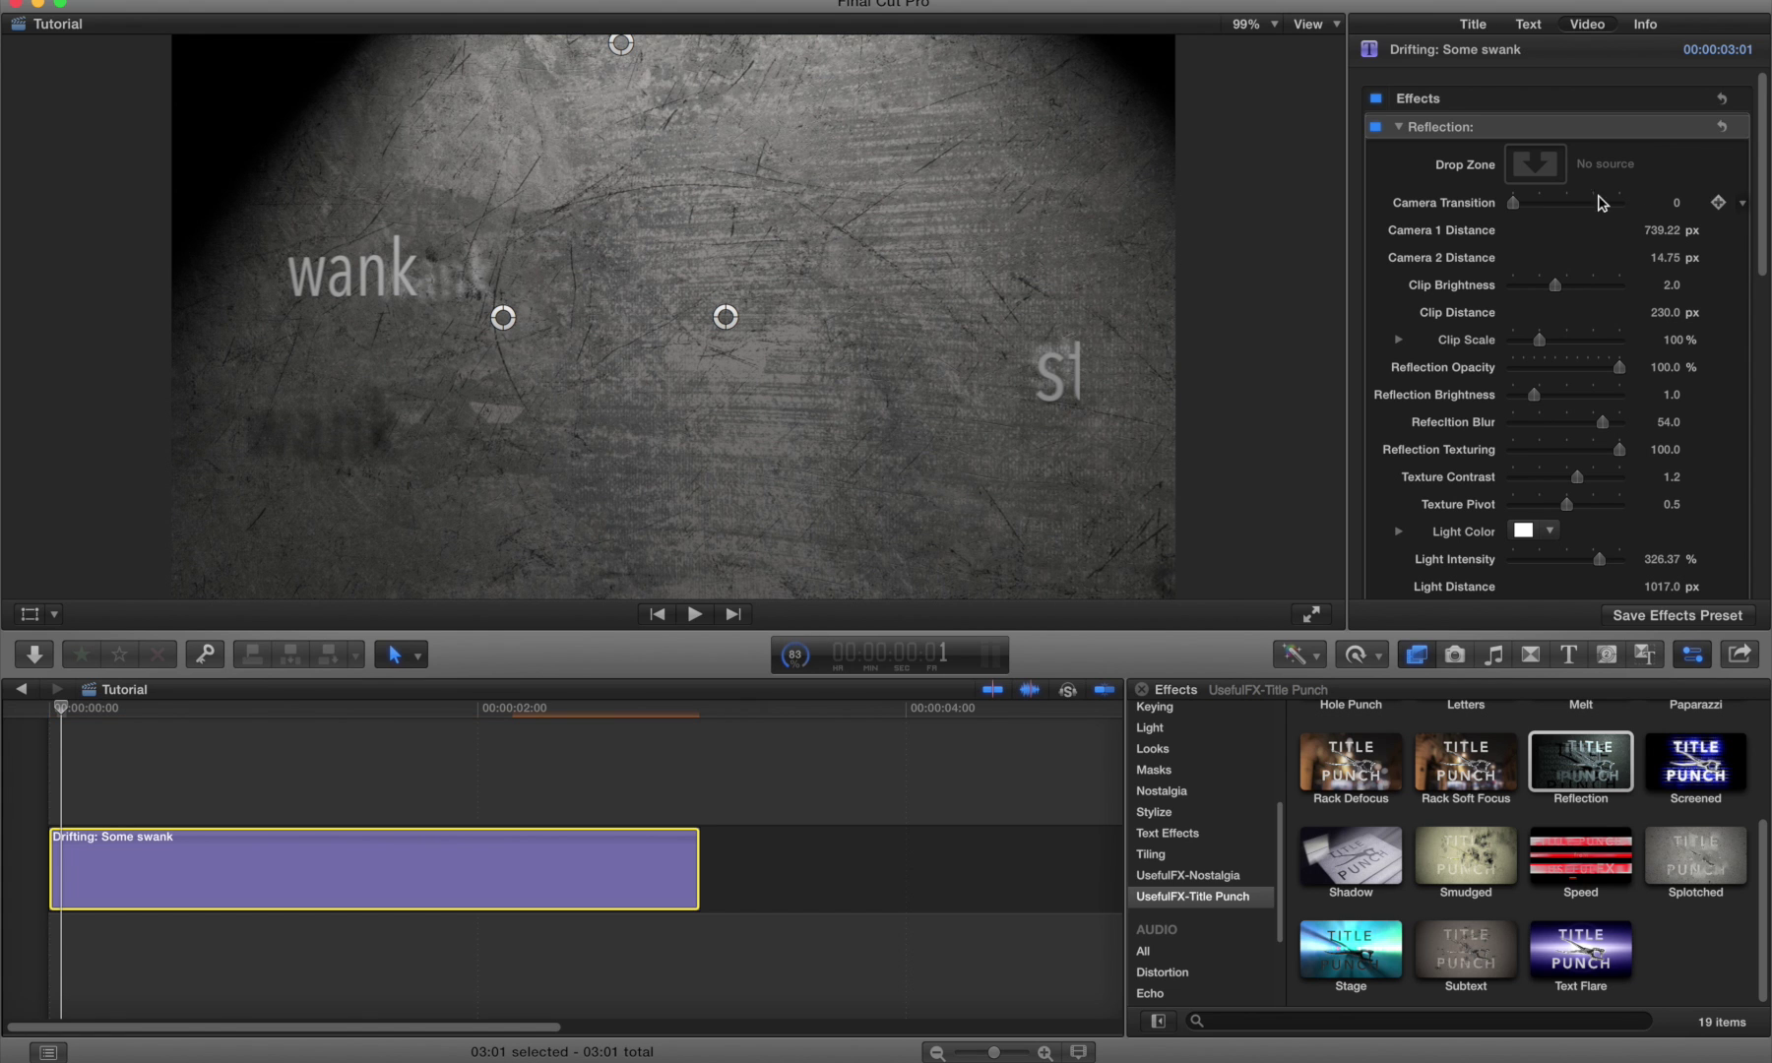
left_click_drag(1662, 228, 1678, 237)
left_click_drag(500, 317, 530, 343)
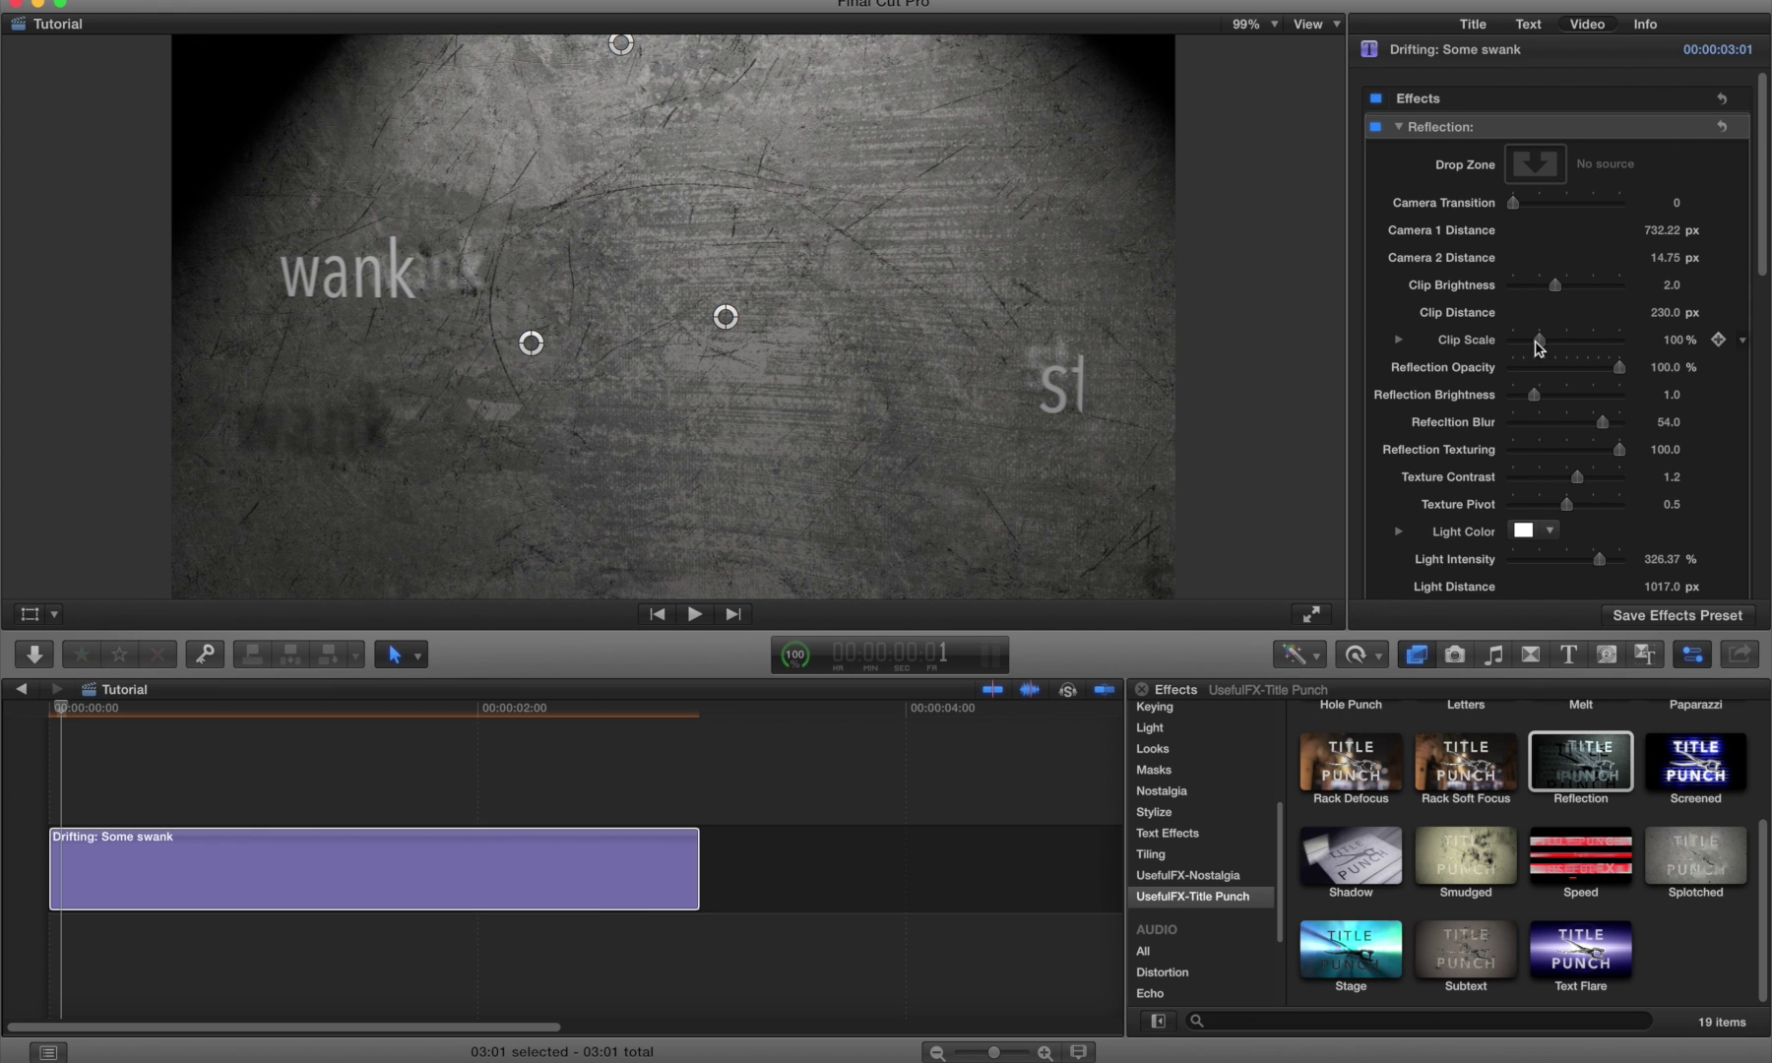
left_click_drag(1541, 347, 1551, 343)
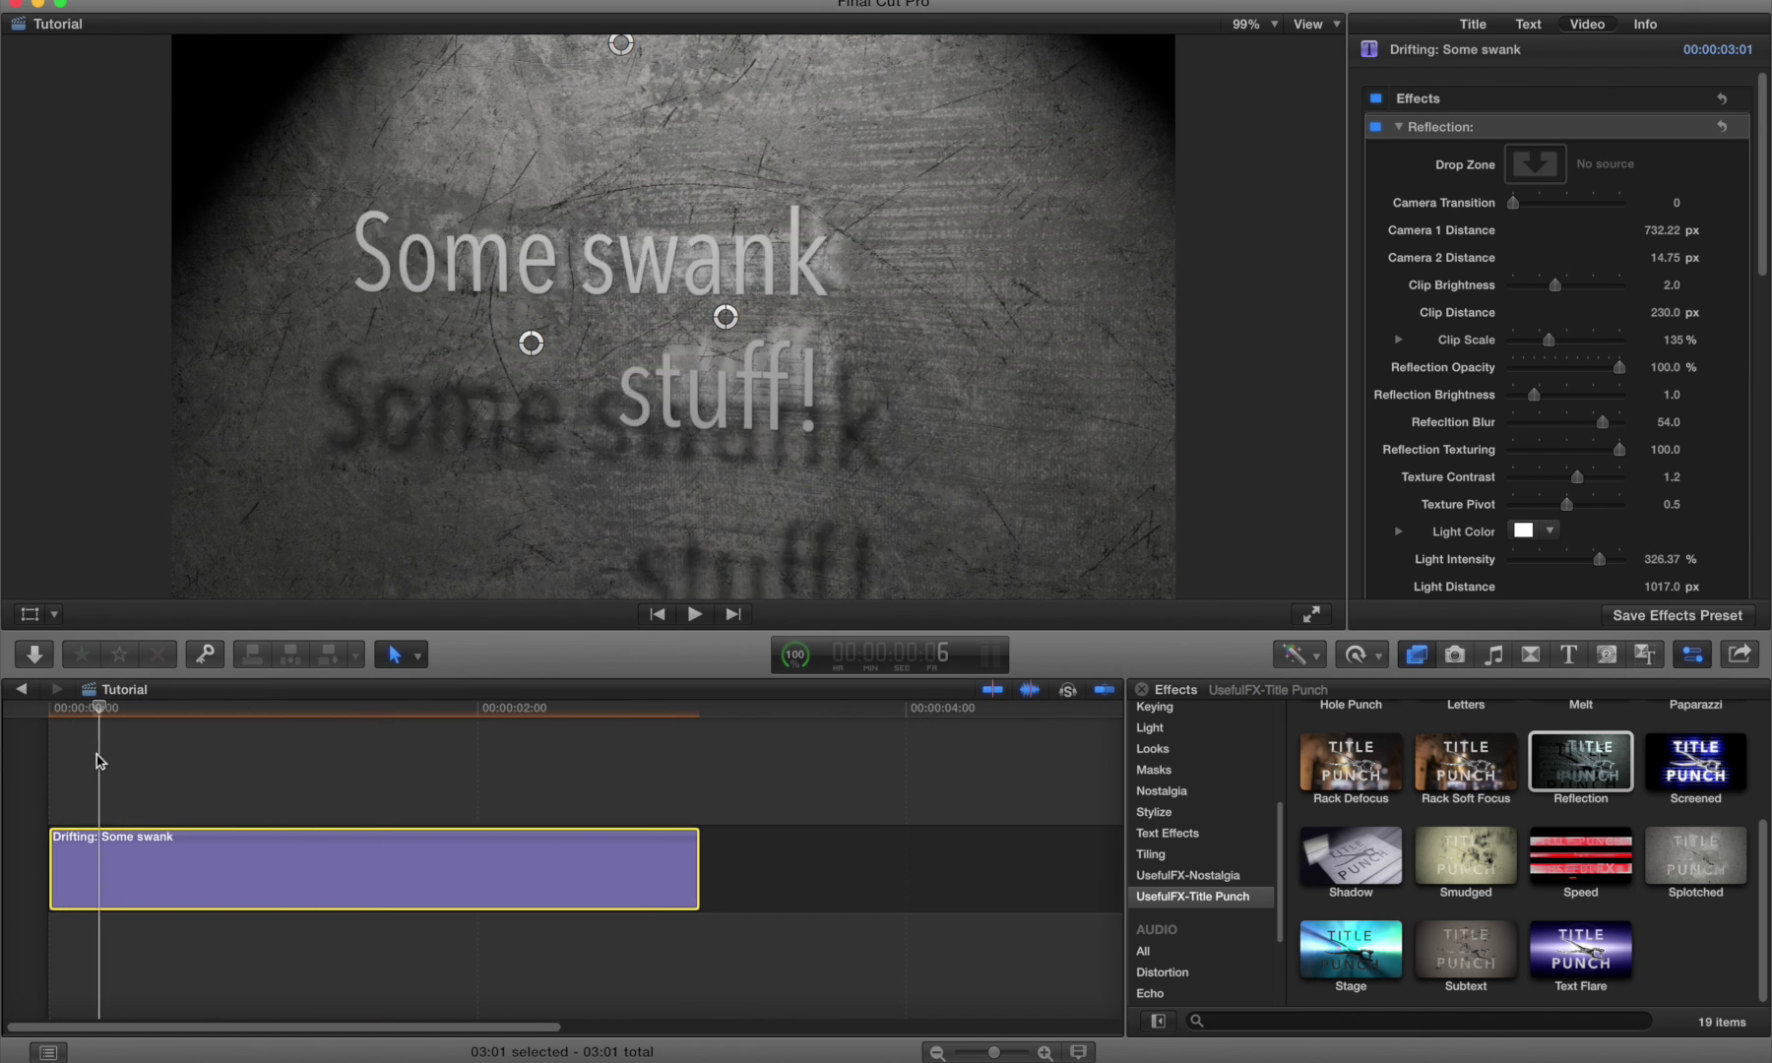
At 1:15, nudge the central on-screen handle slightly up and left, and the upper handle slightly down and right.
left_click(400, 796)
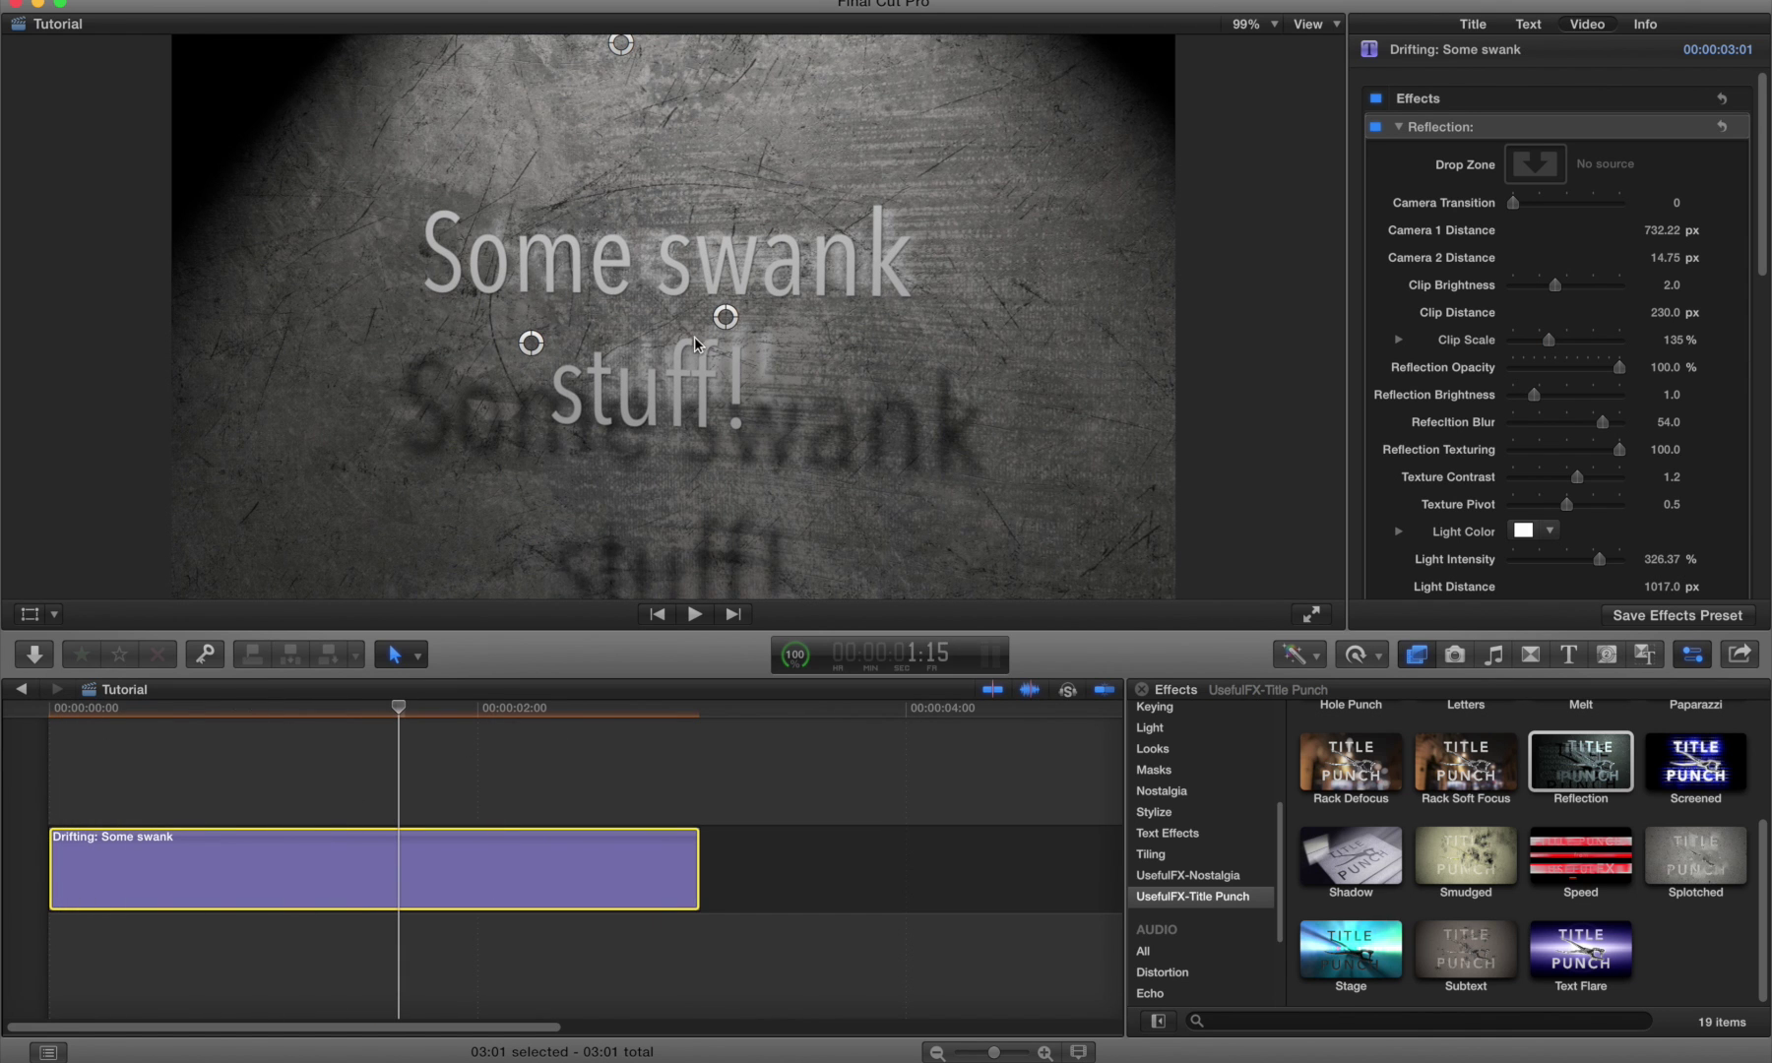
mouse_move(724, 318)
left_mouse_down()
mouse_move(735, 411)
mouse_move(680, 347)
mouse_move(770, 384)
mouse_move(709, 310)
left_mouse_up()
mouse_move(621, 44)
left_mouse_down()
mouse_move(735, 79)
mouse_move(886, 276)
mouse_move(621, 590)
mouse_move(440, 516)
mouse_move(384, 198)
mouse_move(545, 91)
mouse_move(642, 61)
left_mouse_up()
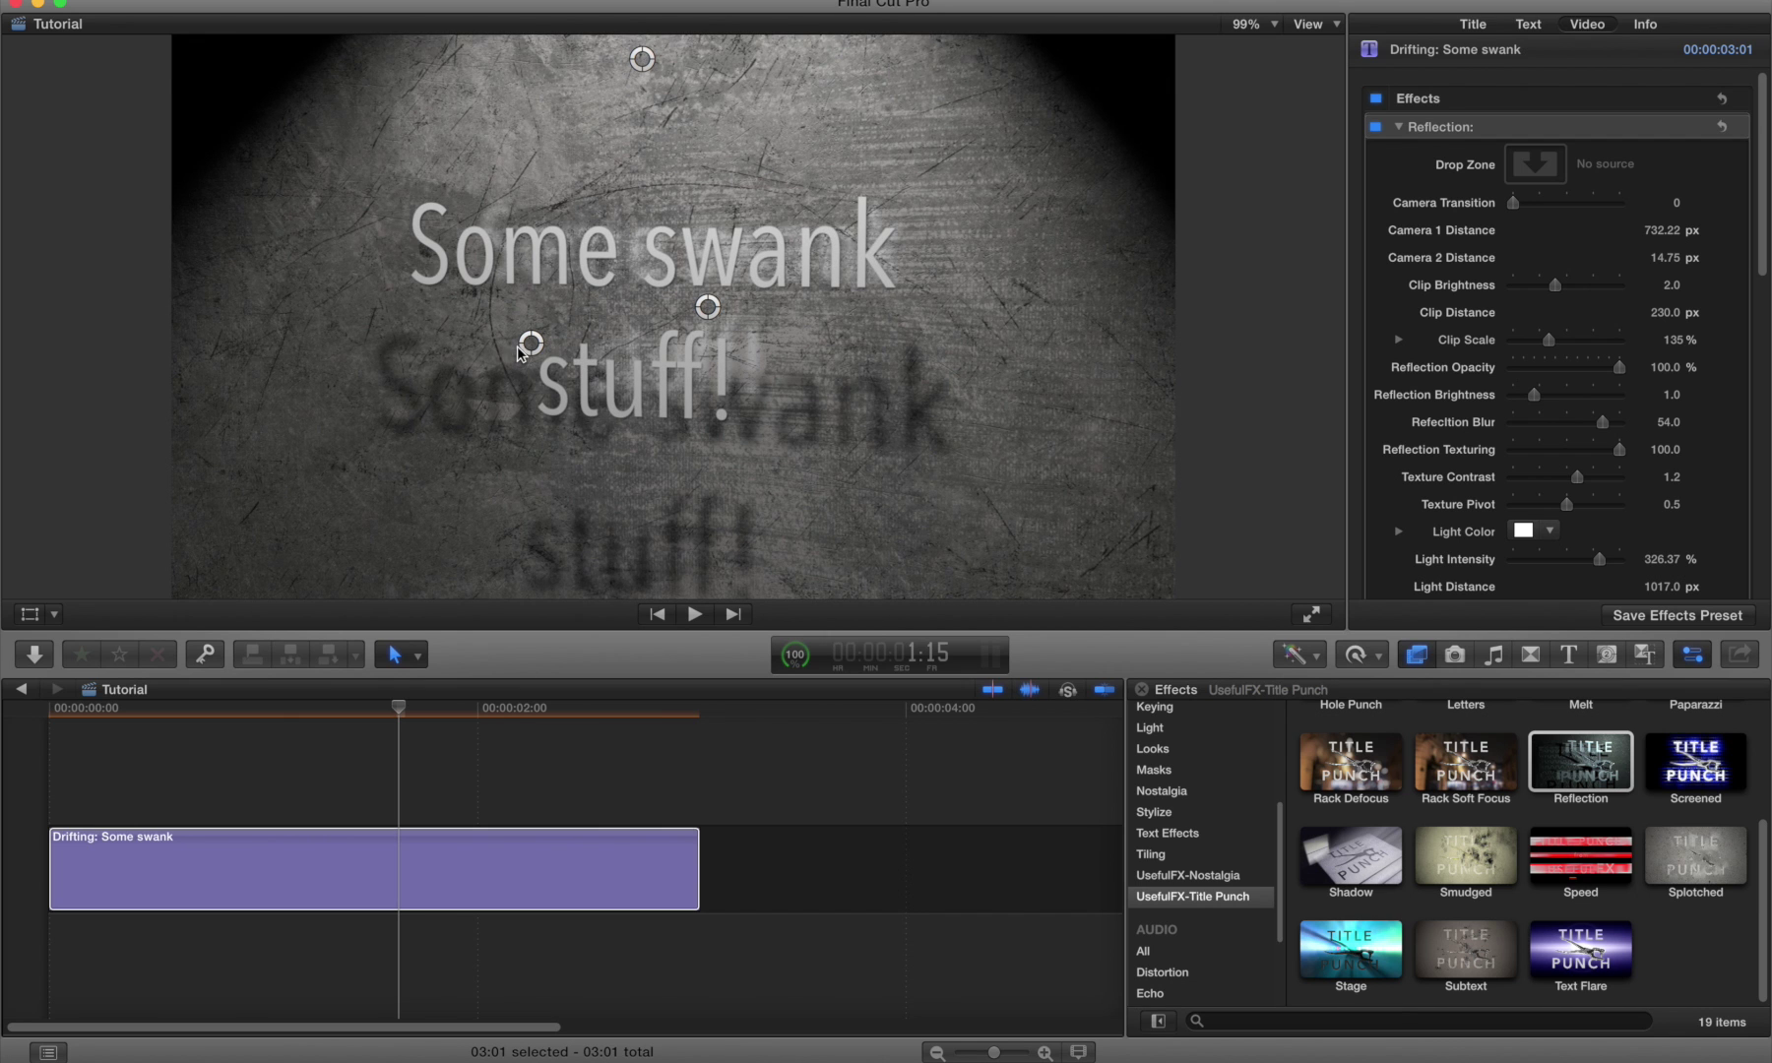
Angle the first camera by moving its handle out to the left of the title, and set Camera 1 Distance to 488.88 px.
left_click_drag(532, 344, 227, 407)
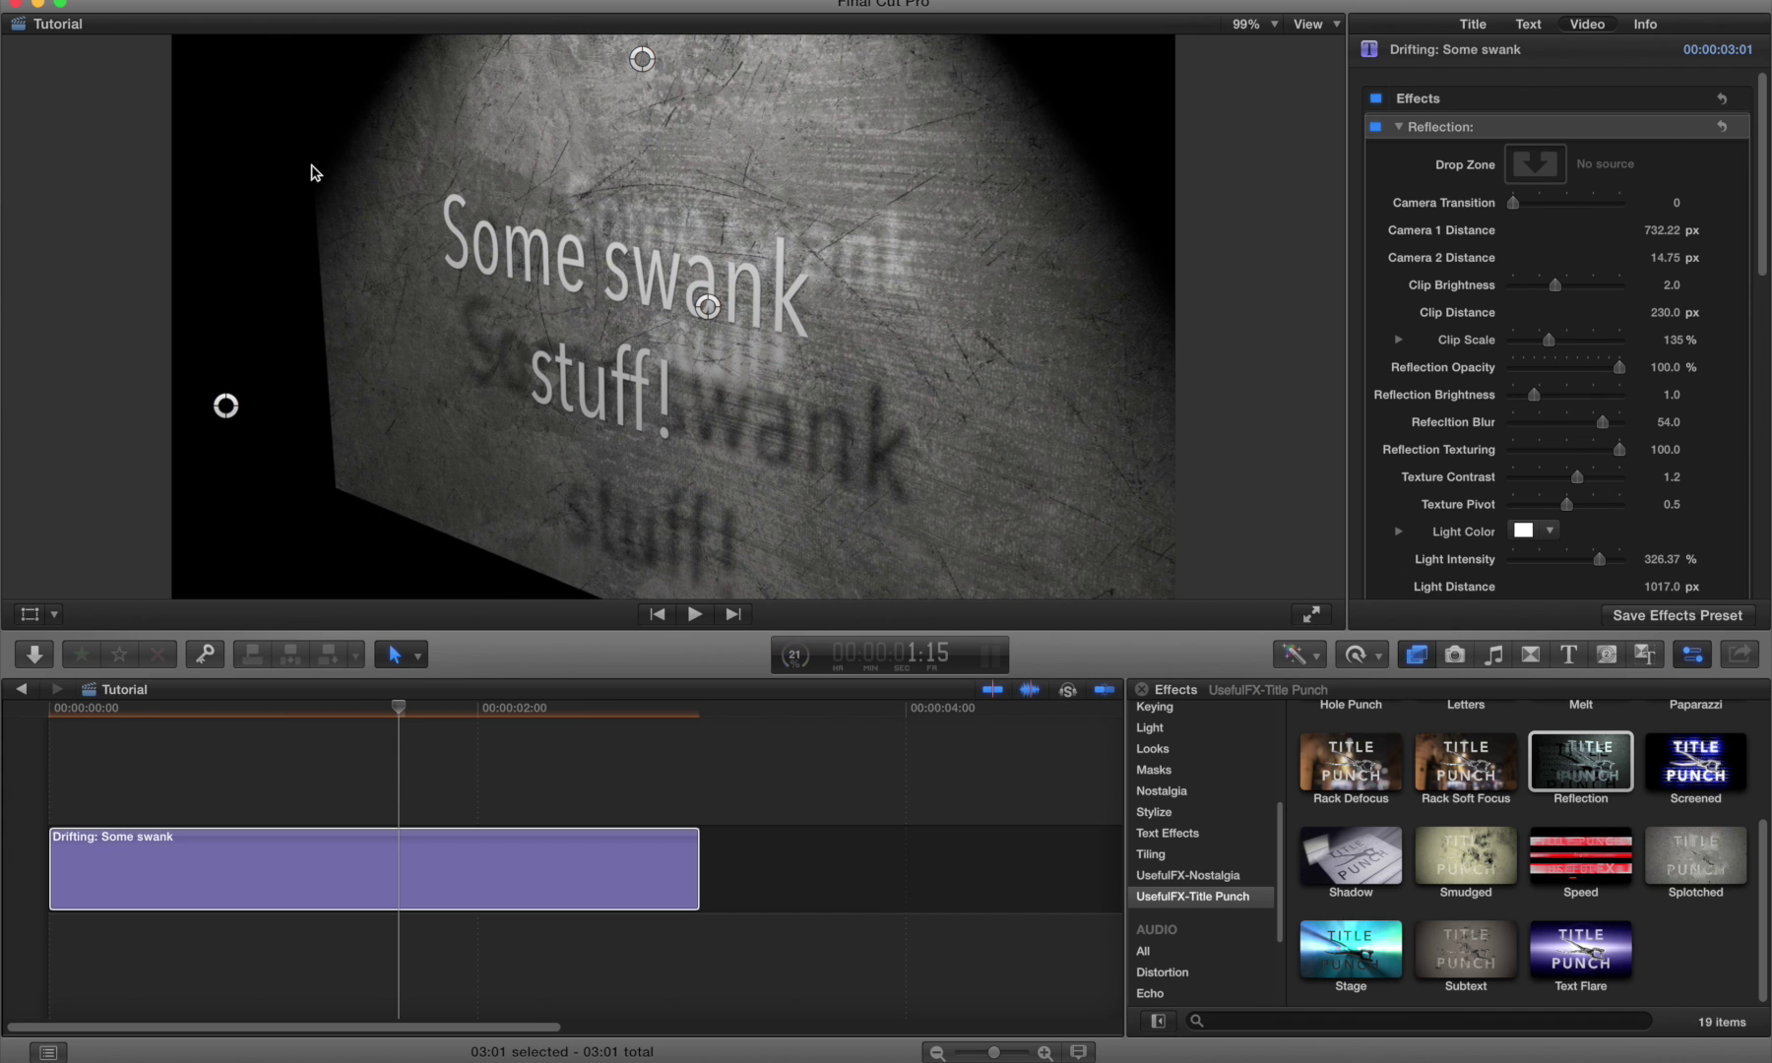
left_click_drag(226, 403, 322, 343)
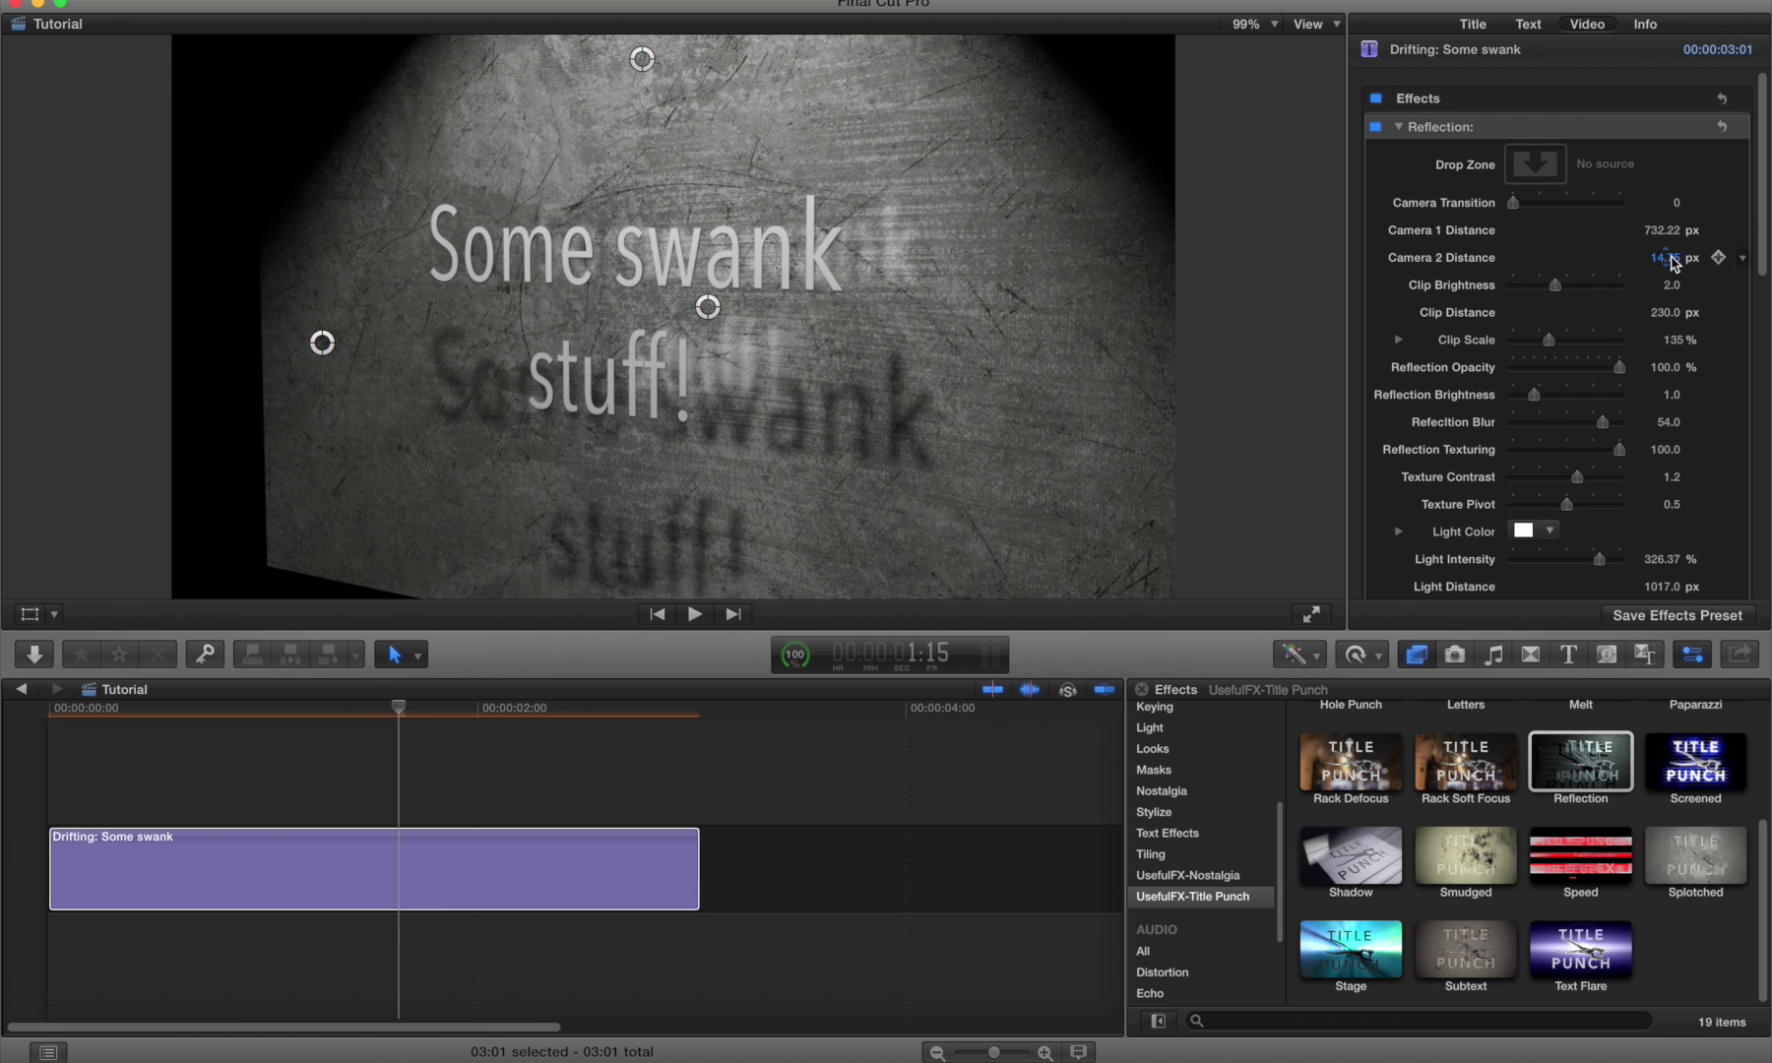
mouse_move(1662, 231)
left_mouse_down()
mouse_move(1662, 254)
mouse_move(1665, 234)
left_mouse_up()
Set the Drop Zone Scale to 229 %, Camera 1 Distance to 243.88 px and Camera 2 Distance to 165.75 px.
scroll(1662, 445, "down", 8)
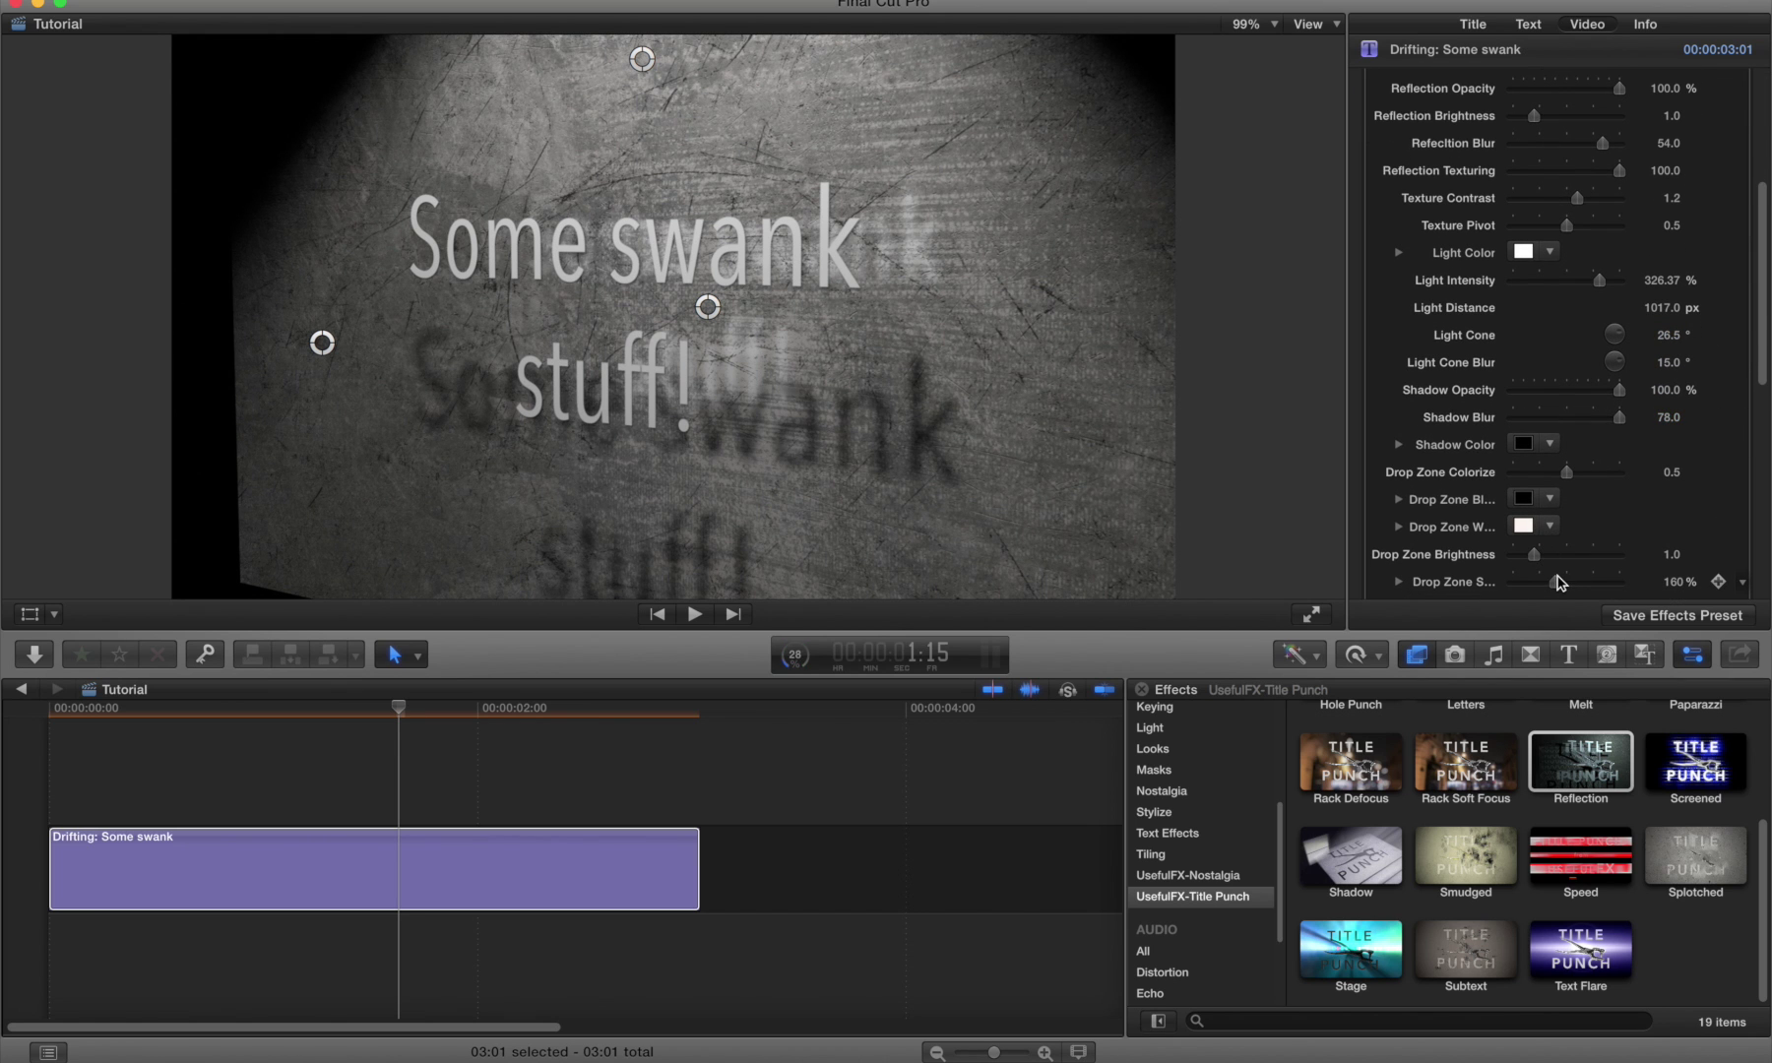
left_click_drag(1558, 582, 1577, 583)
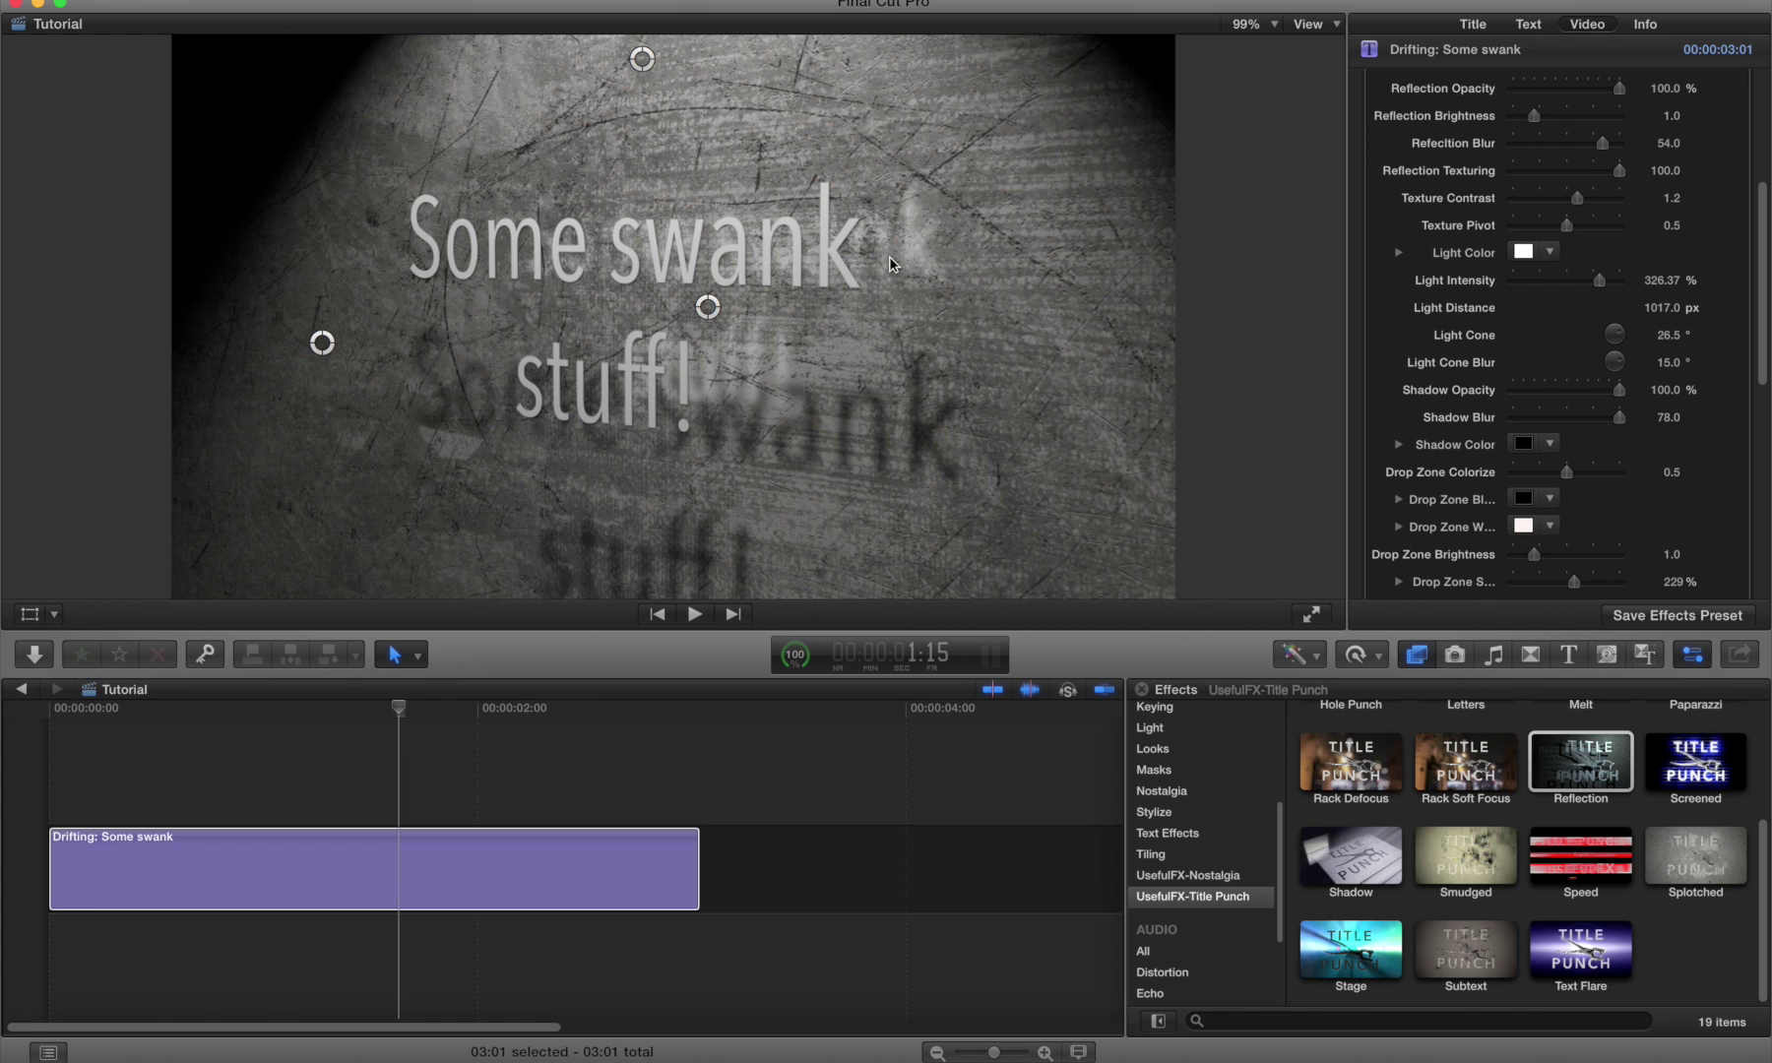
scroll(1427, 252, "up", 5)
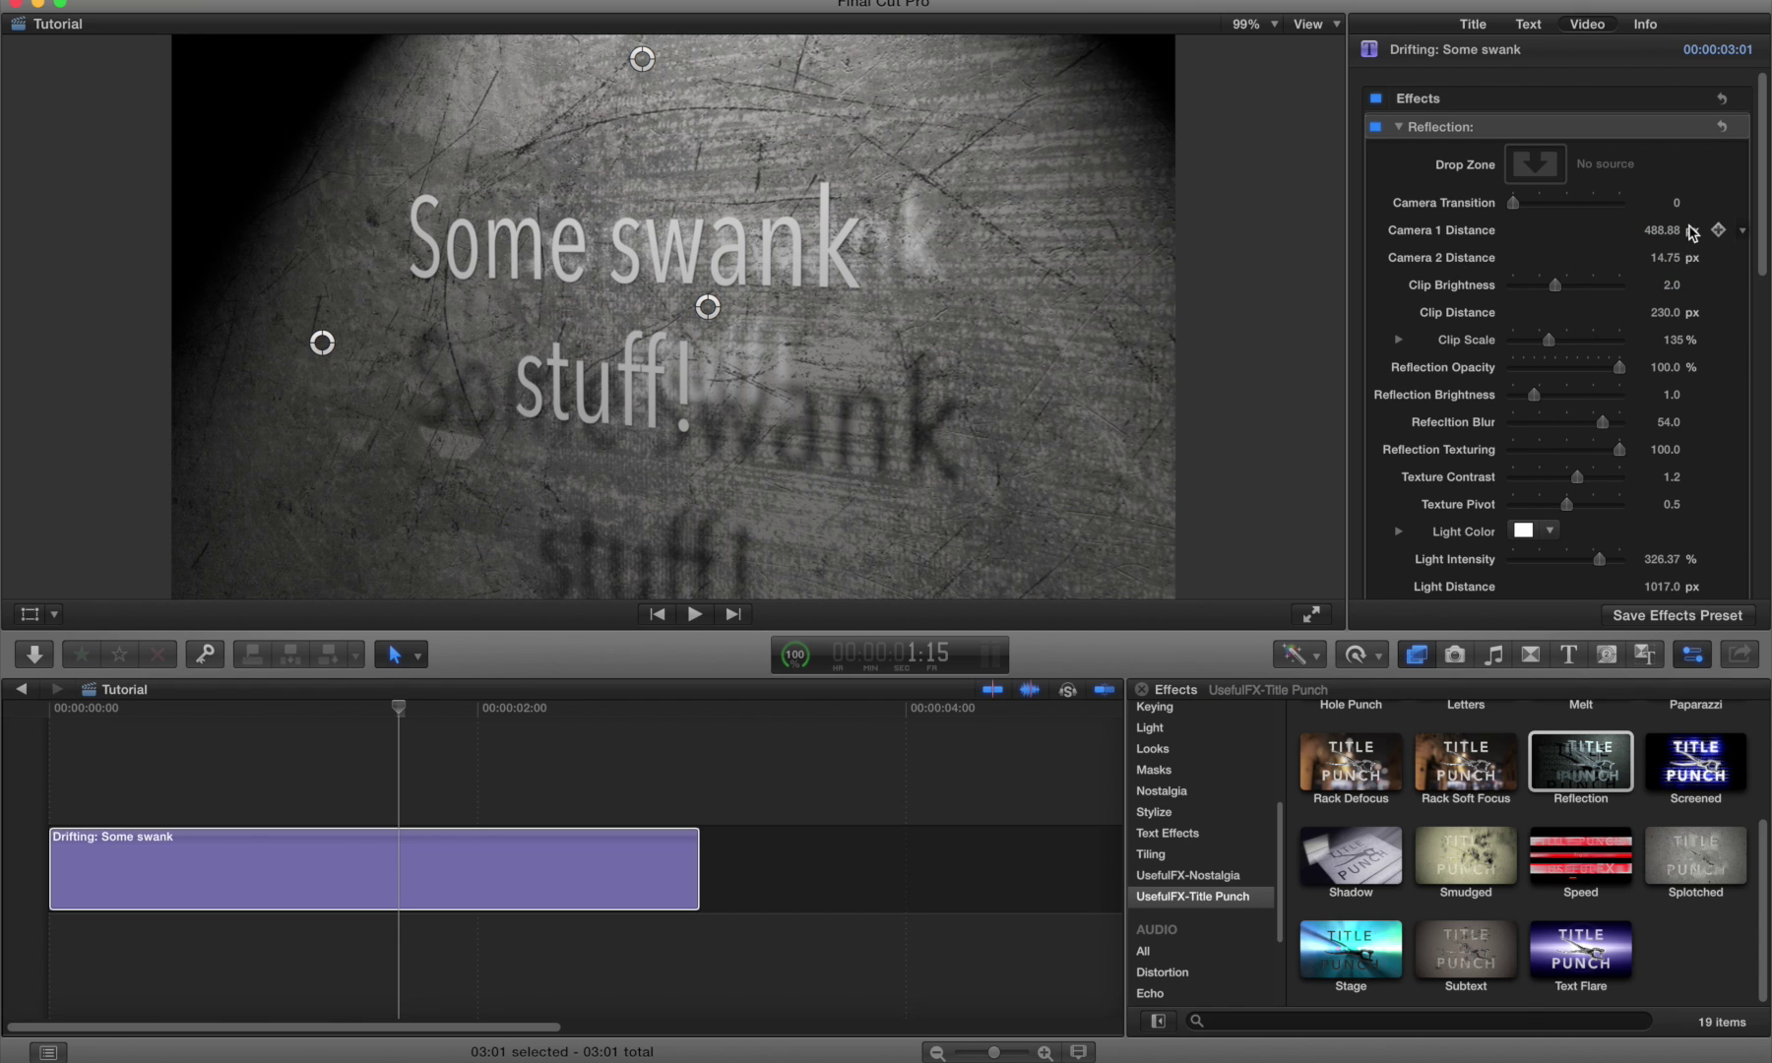
mouse_move(1669, 232)
left_mouse_down()
mouse_move(1670, 193)
mouse_move(1670, 232)
left_mouse_up()
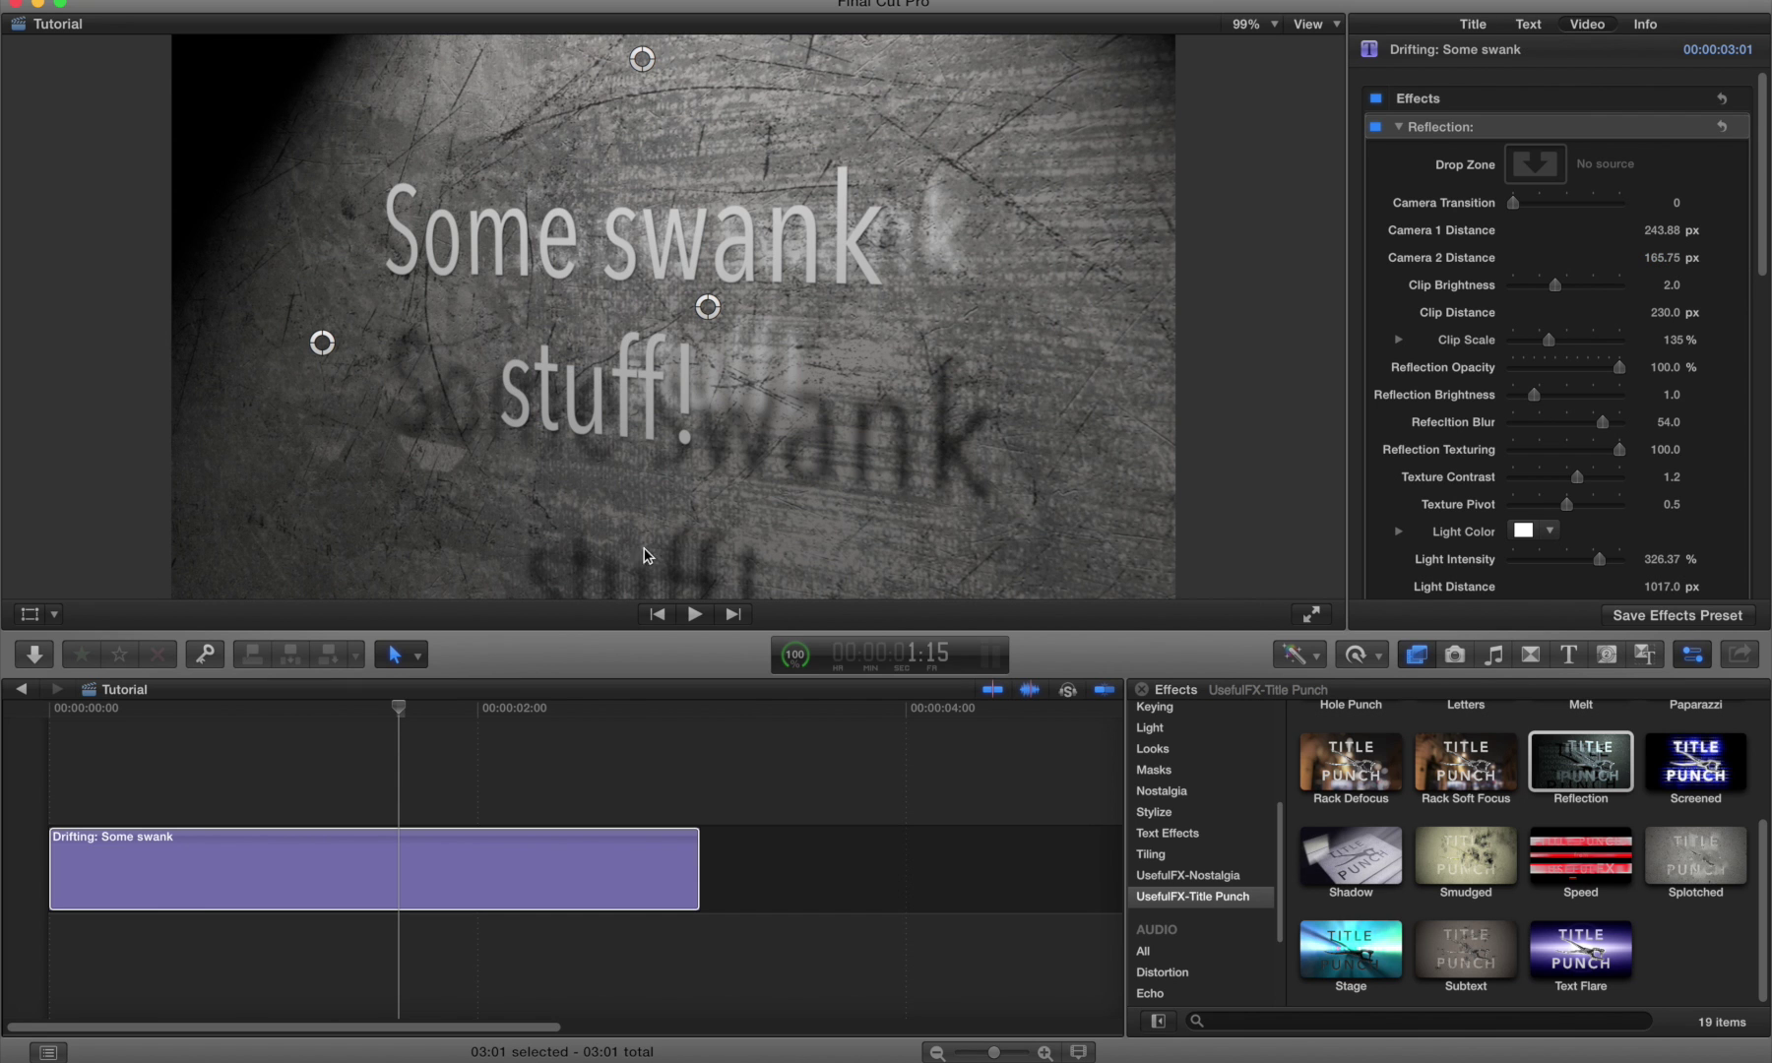
At frame 4, set Camera Transition to 48.3, and set Camera 1 Distance to 221.72 px and Camera 2 Distance to 139.75 px.
left_click(478, 866)
left_click_drag(384, 709, 86, 715)
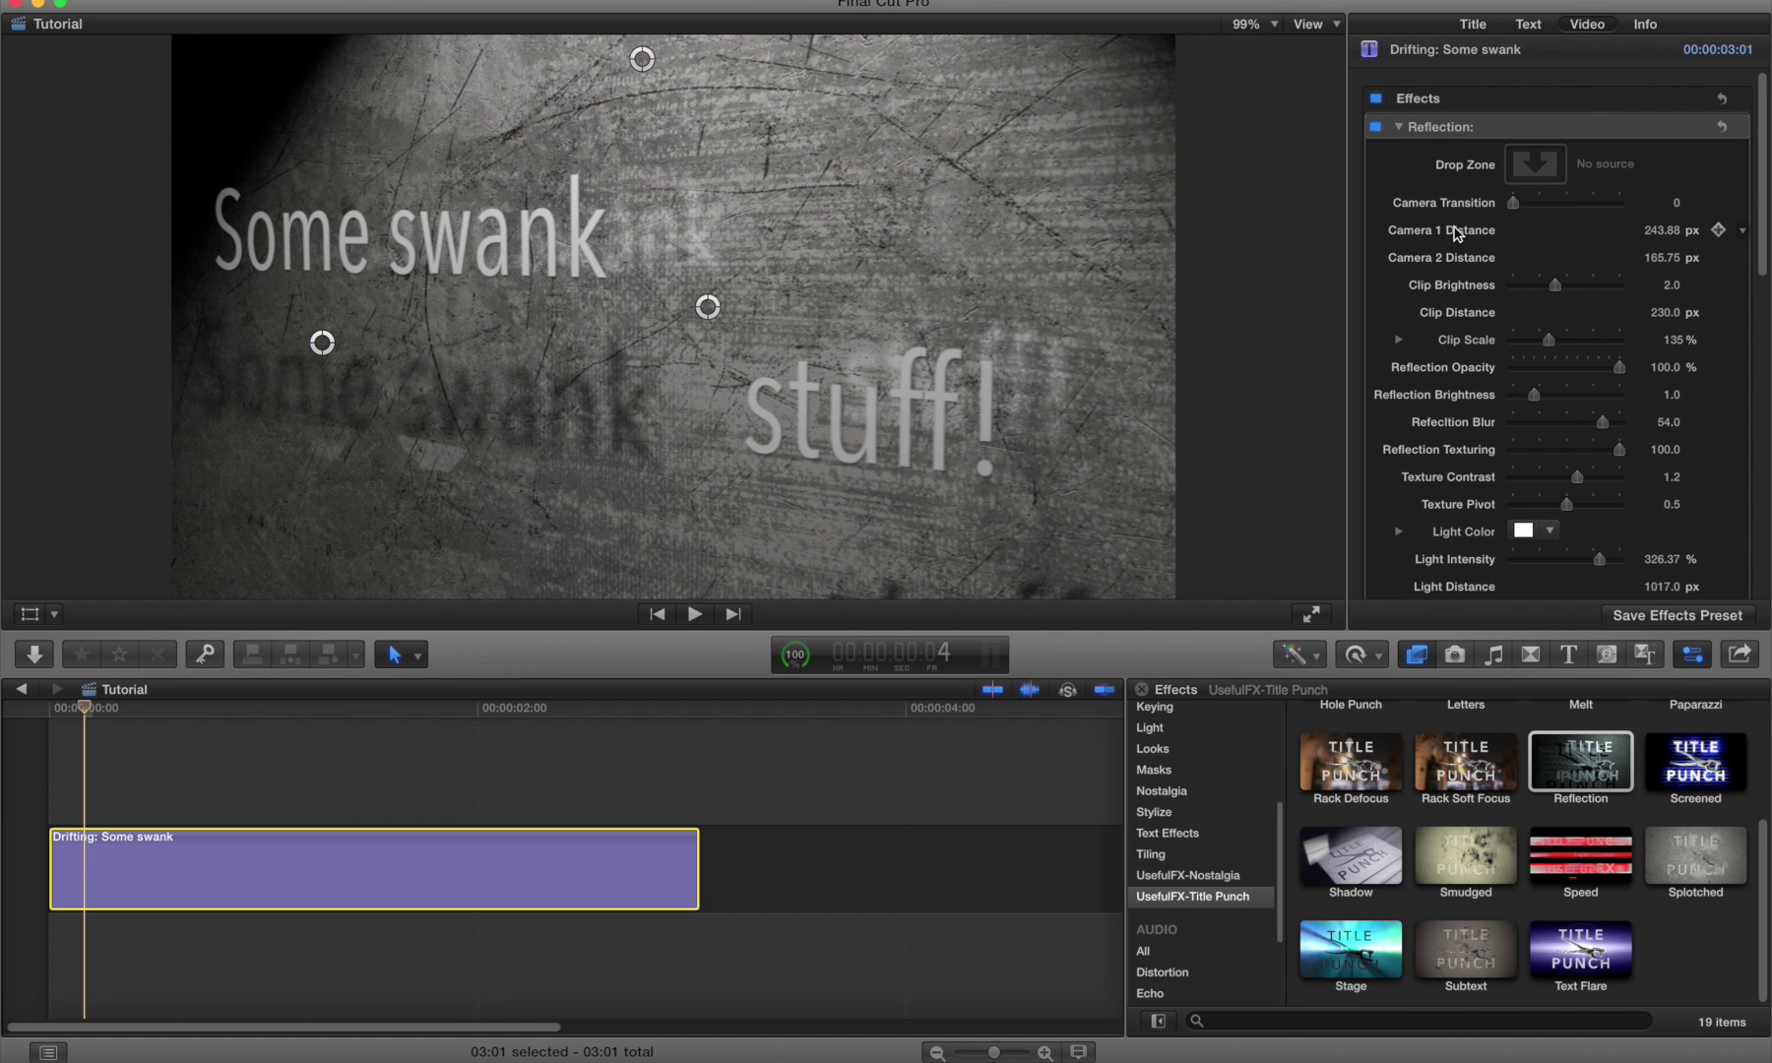
mouse_move(1514, 204)
left_mouse_down()
mouse_move(1662, 203)
mouse_move(1554, 197)
mouse_move(1506, 218)
left_mouse_up()
left_click_drag(1514, 203, 1512, 215)
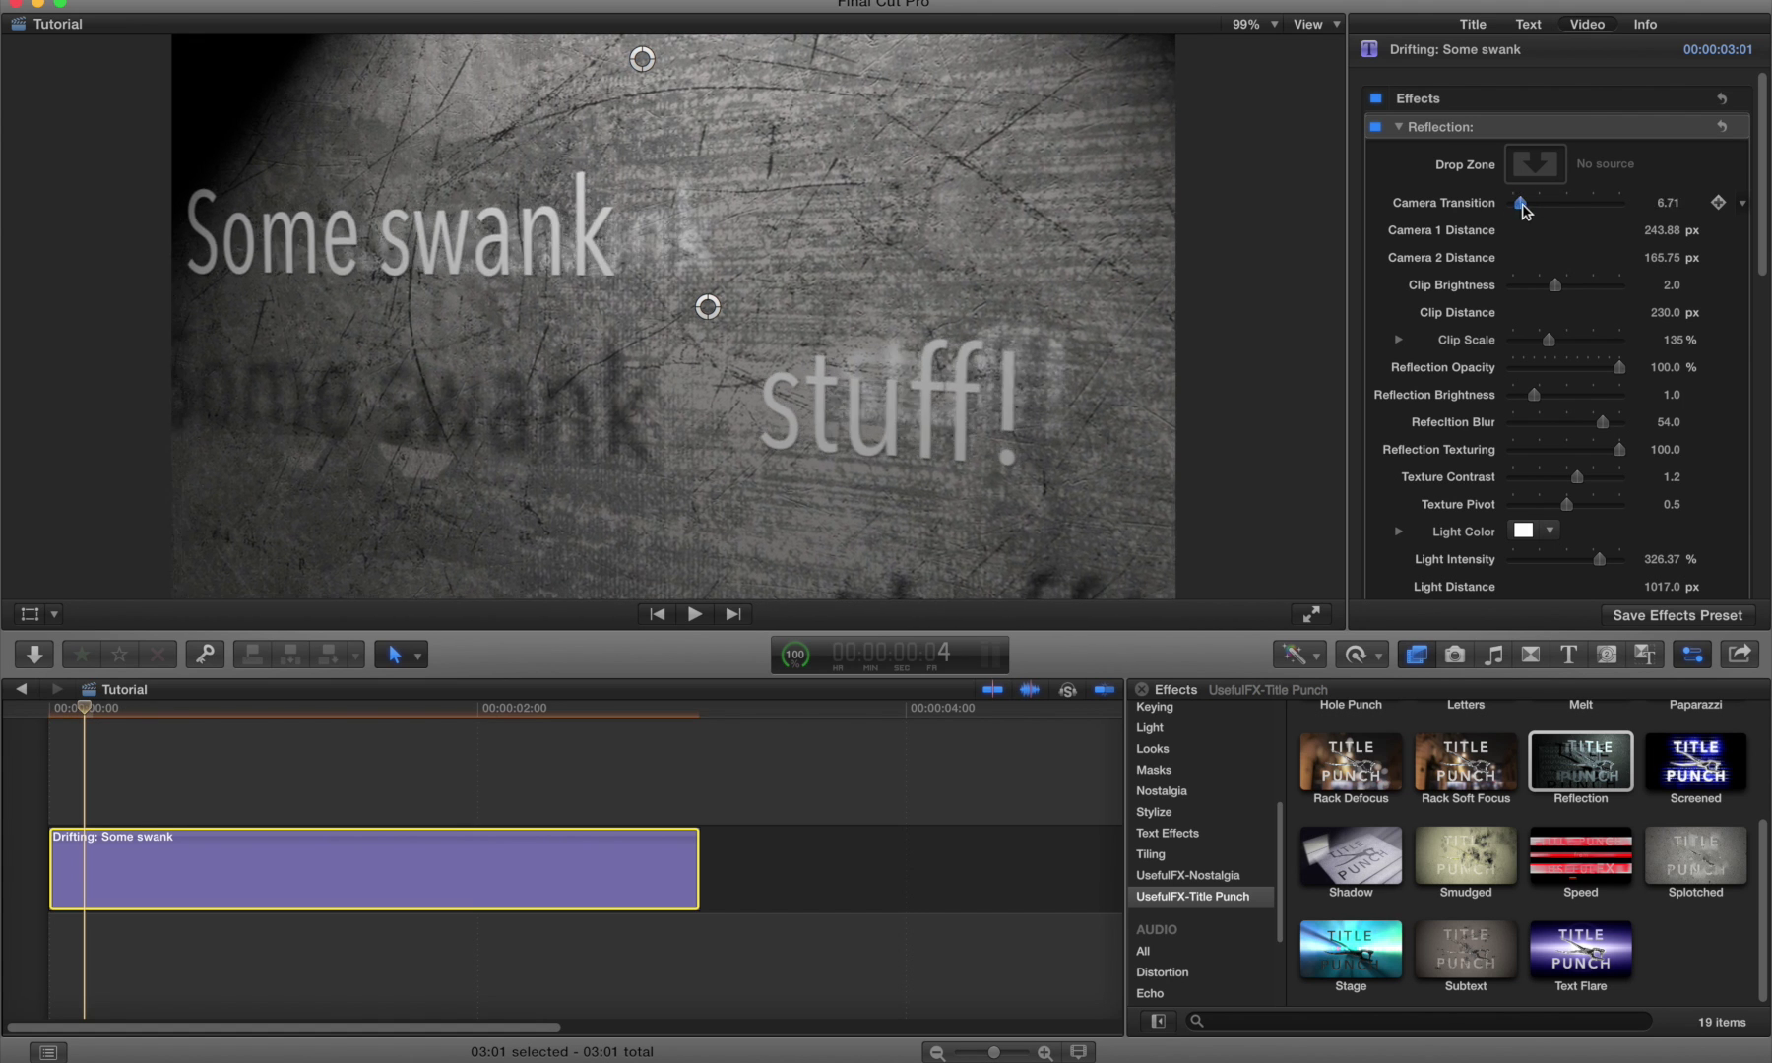
left_click_drag(1514, 207, 1567, 206)
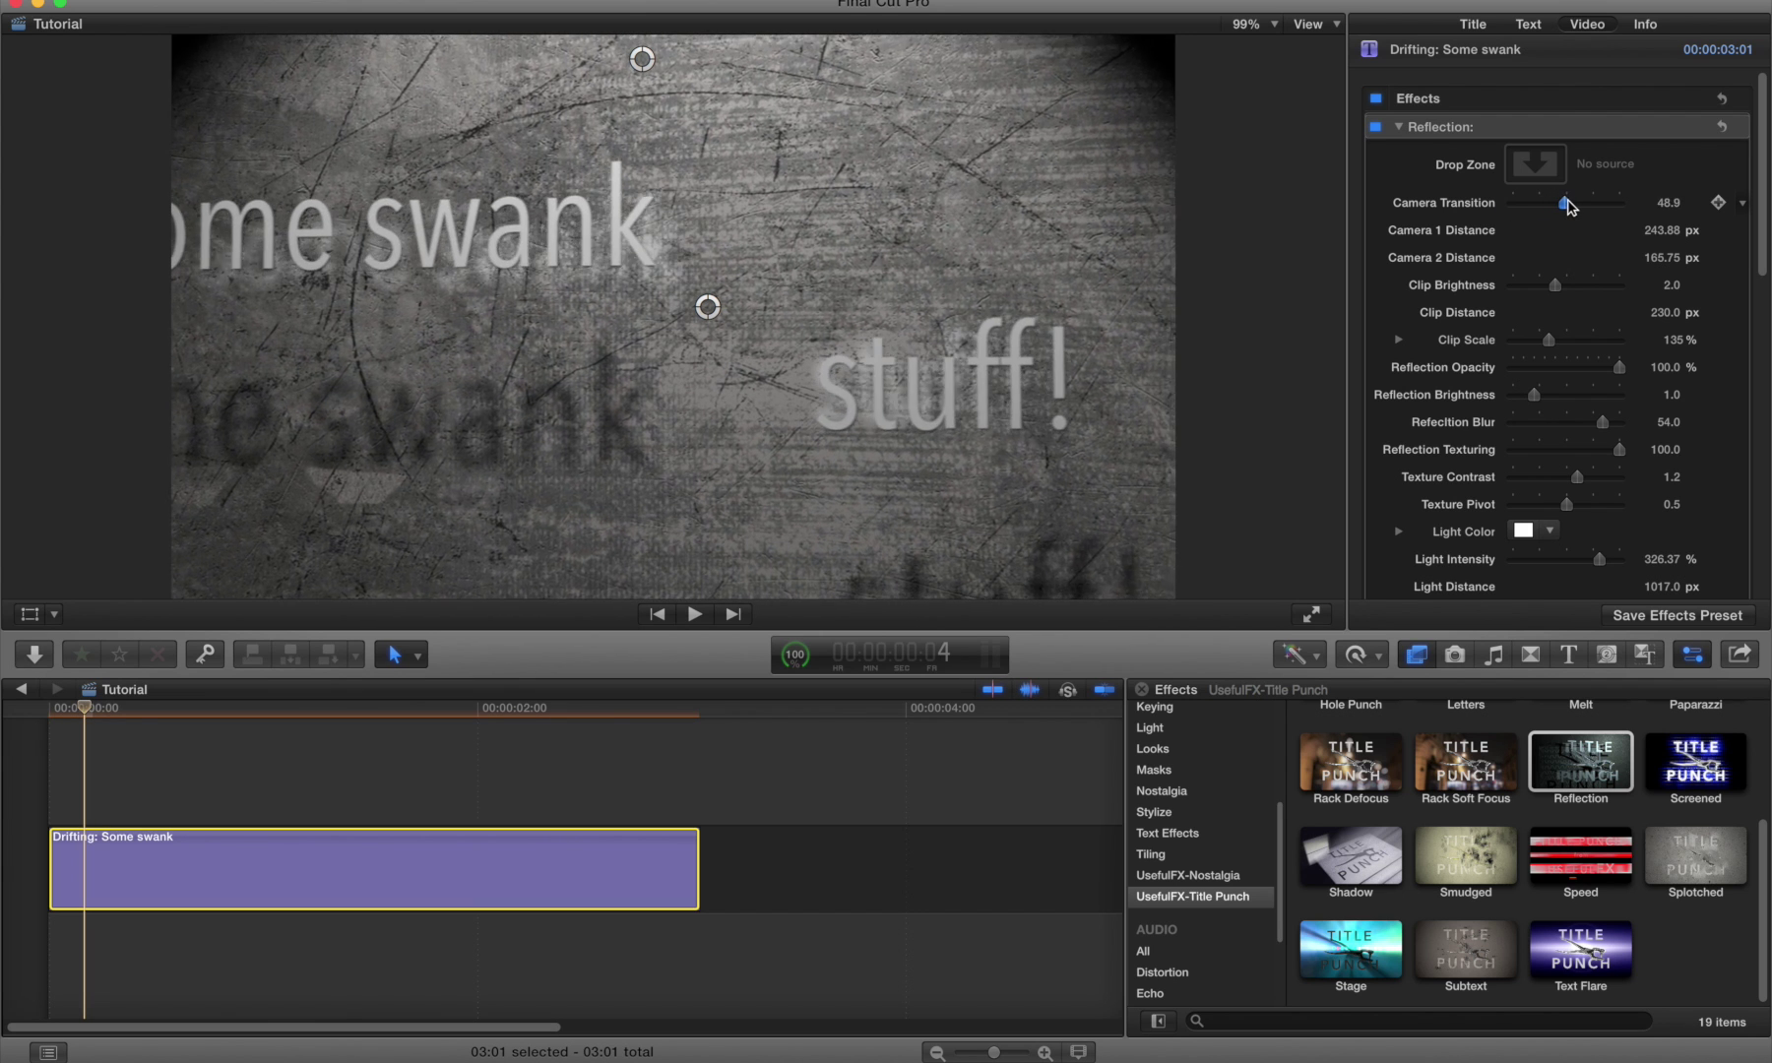
left_click_drag(1653, 251, 1654, 246)
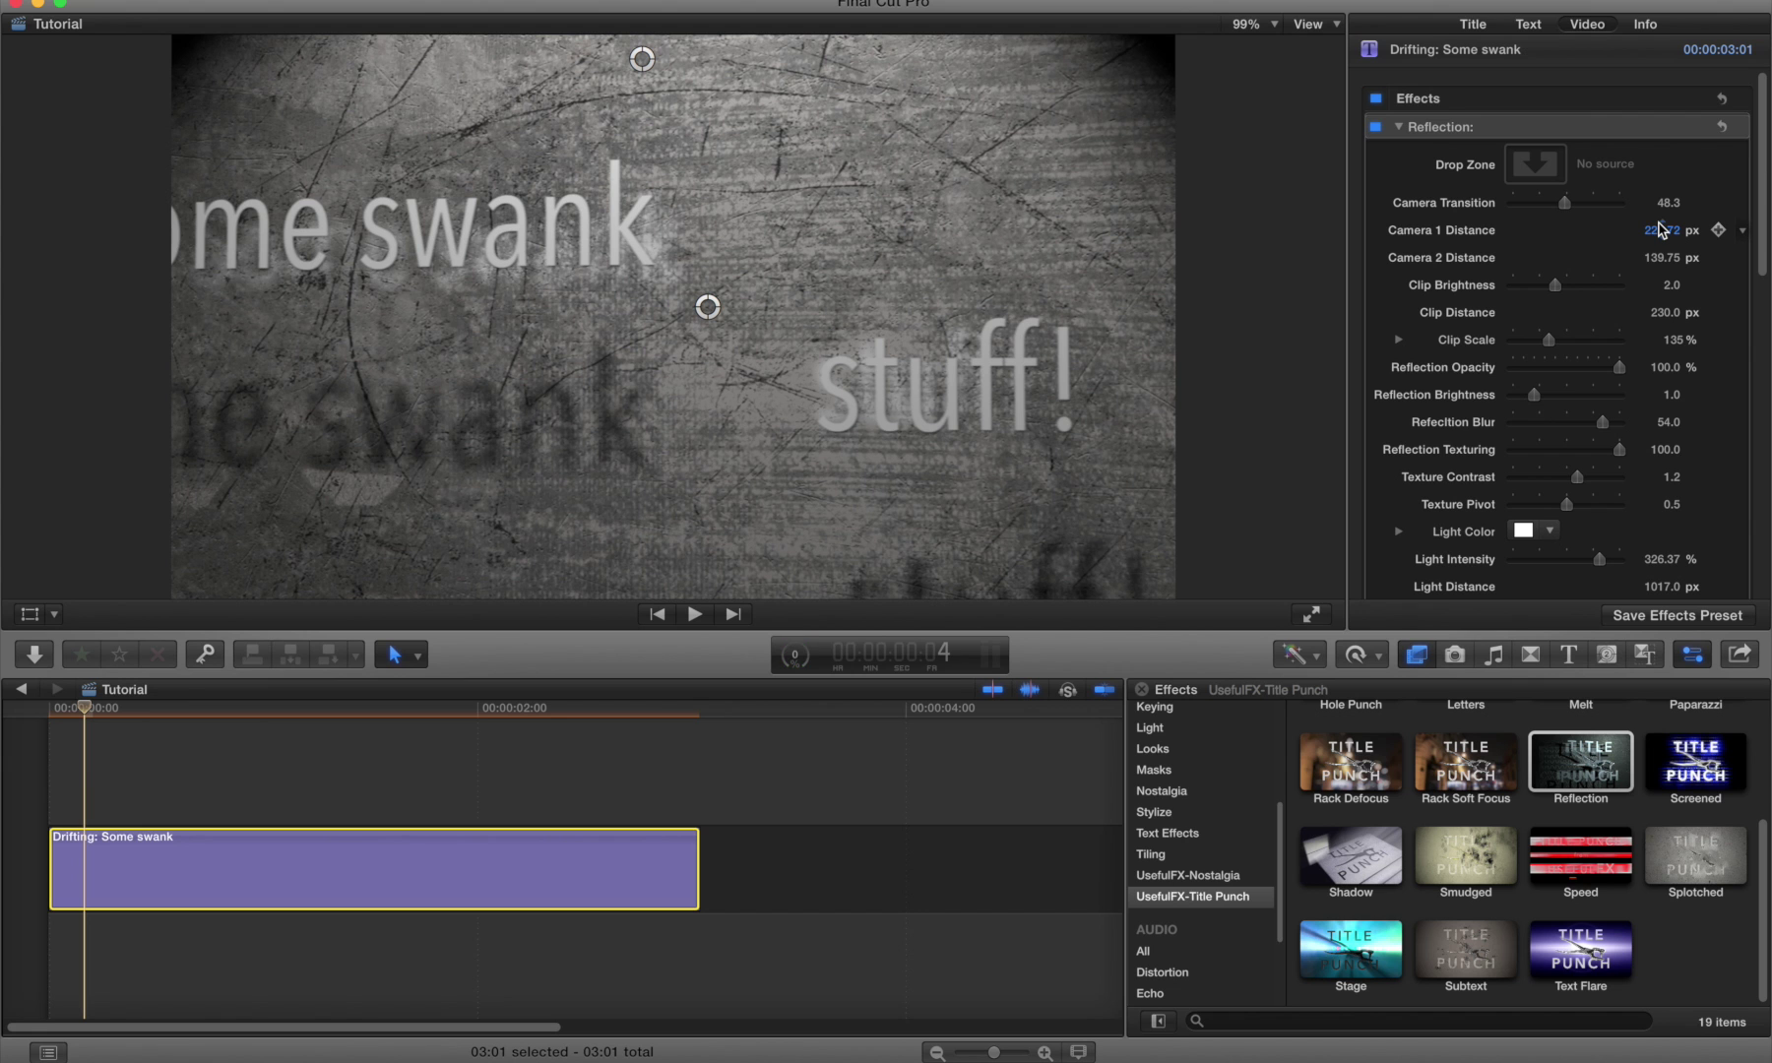
Keyframe Camera Transition at 0 on frame 4 and at 100 at 2:19.
left_click_drag(1568, 203, 1493, 205)
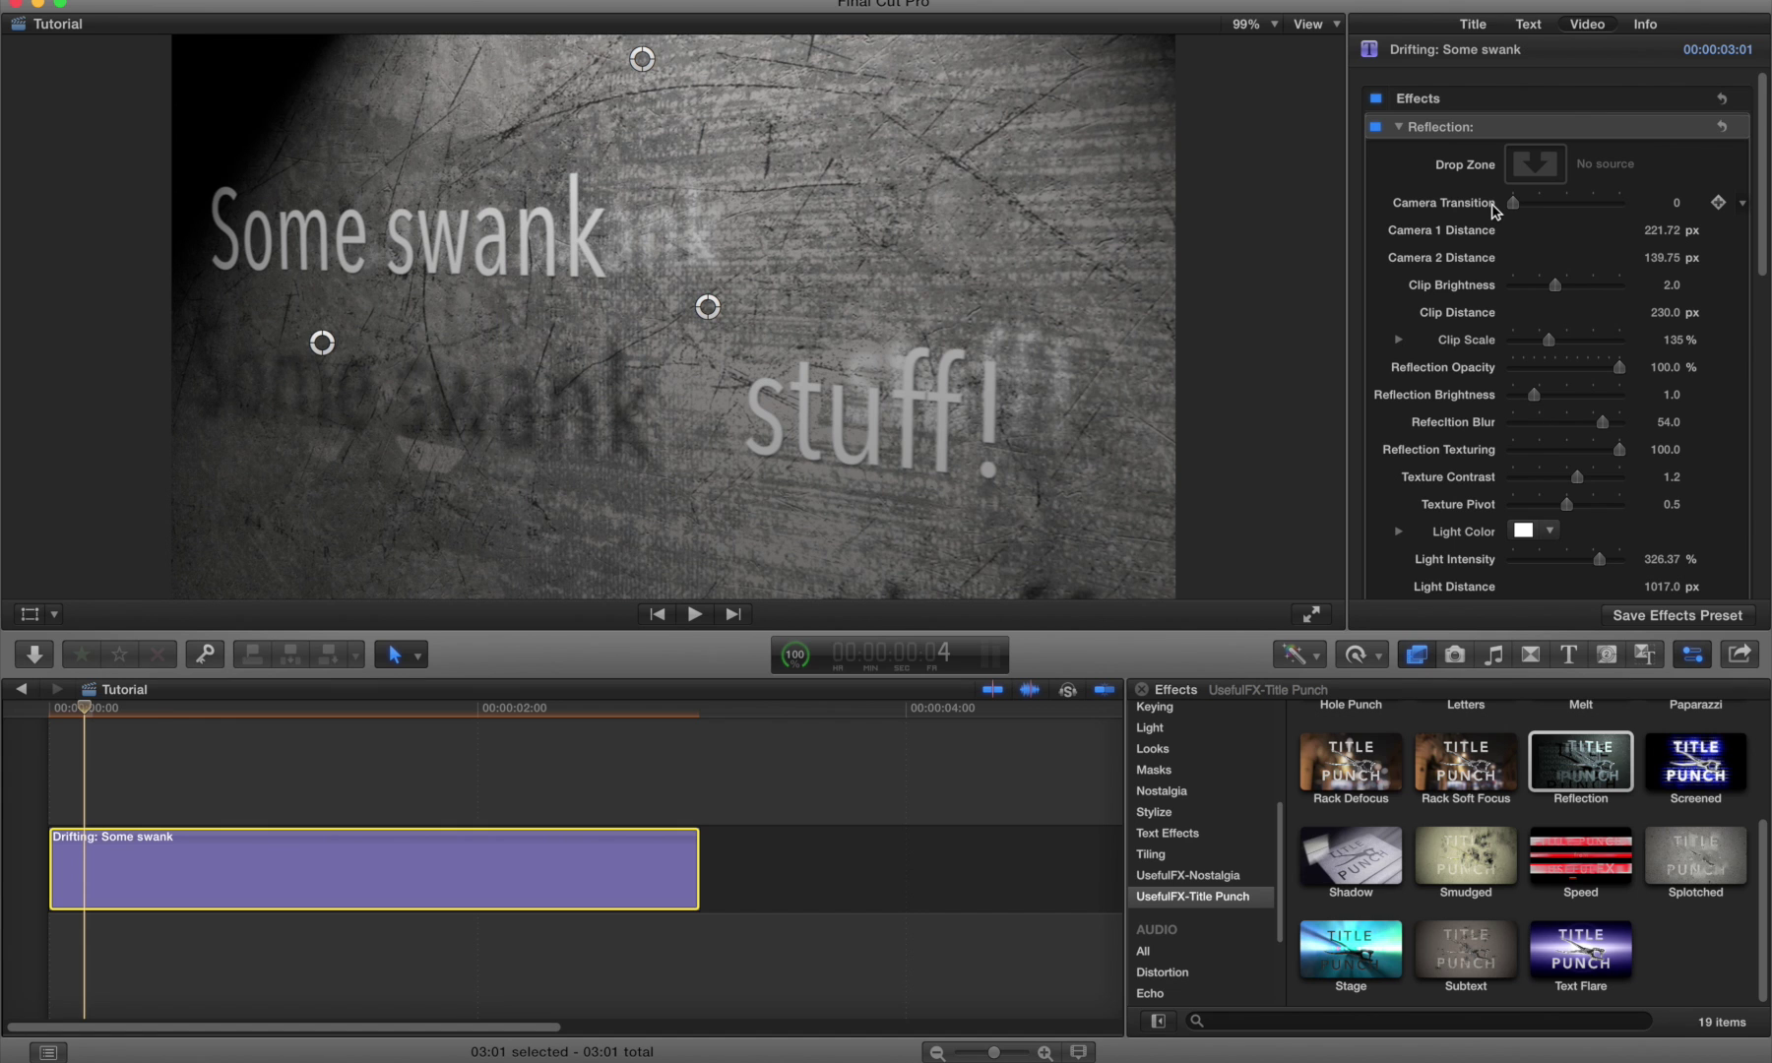
left_click(1718, 203)
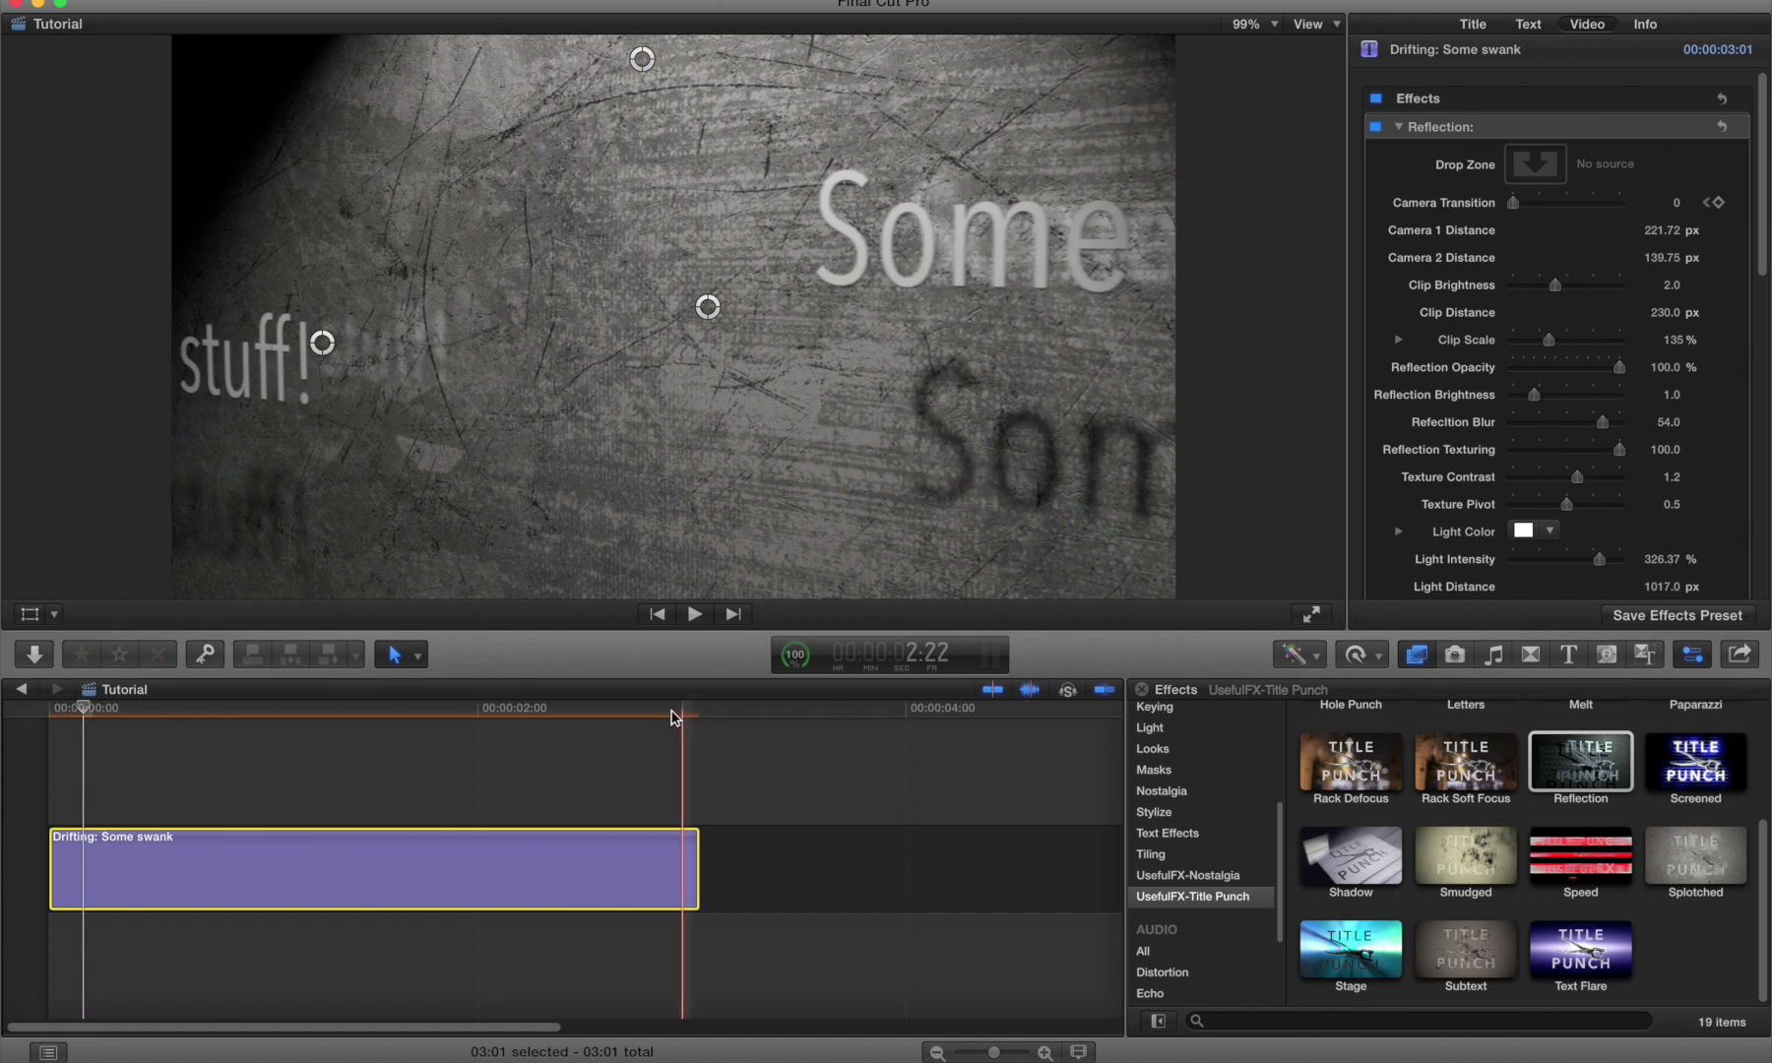
left_click(645, 709)
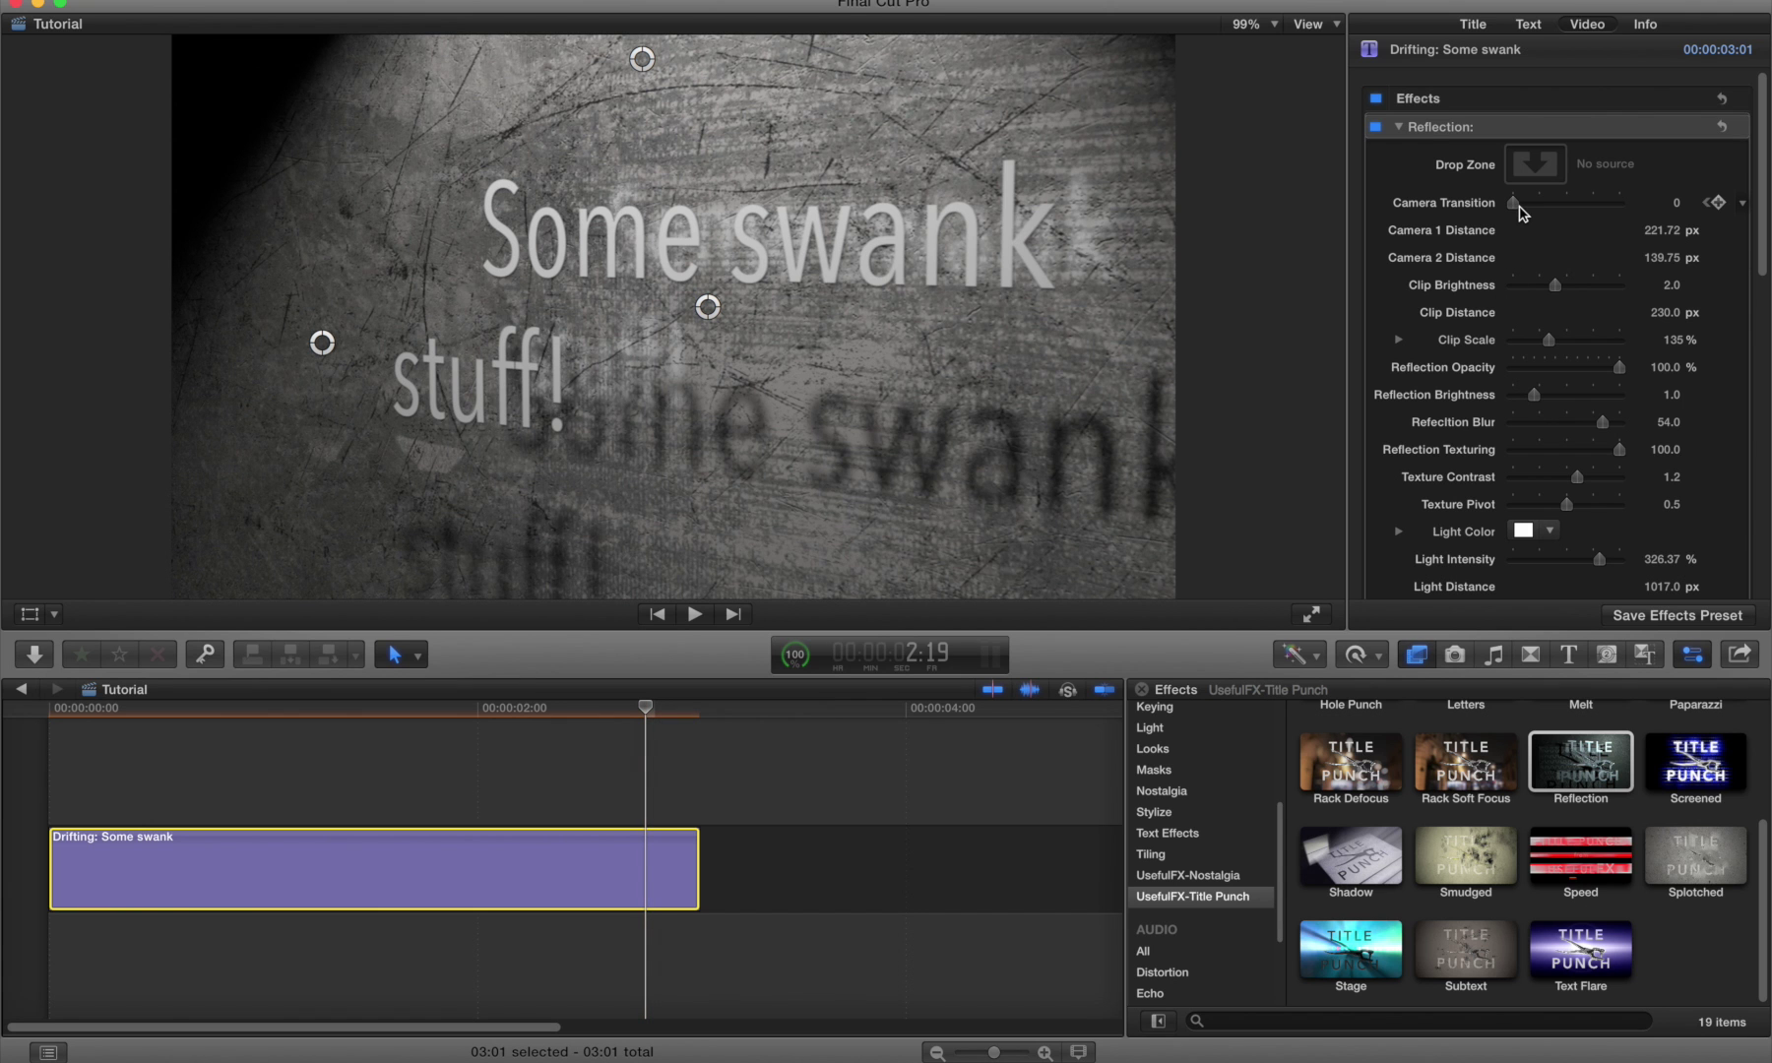
left_click_drag(1518, 211, 1647, 209)
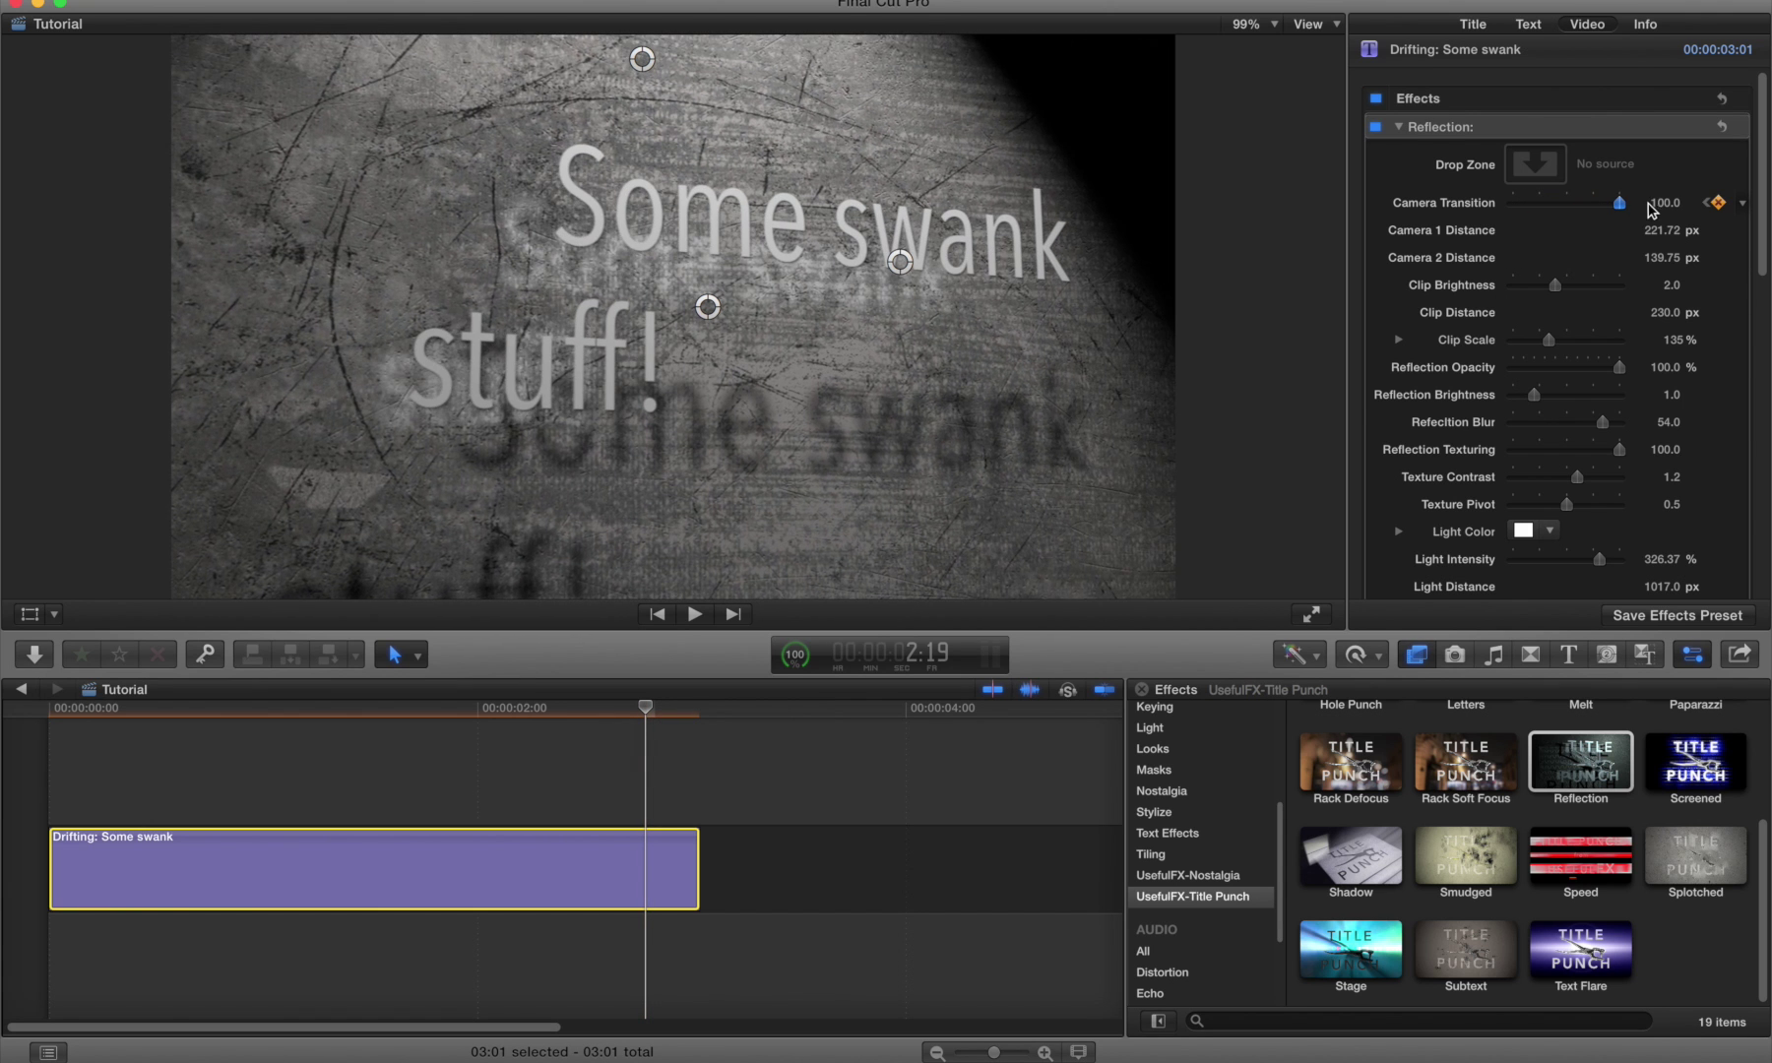
Move the second camera's handle below the word "stuff!" to change its angle, and play back the animated title.
left_click_drag(906, 273, 516, 505)
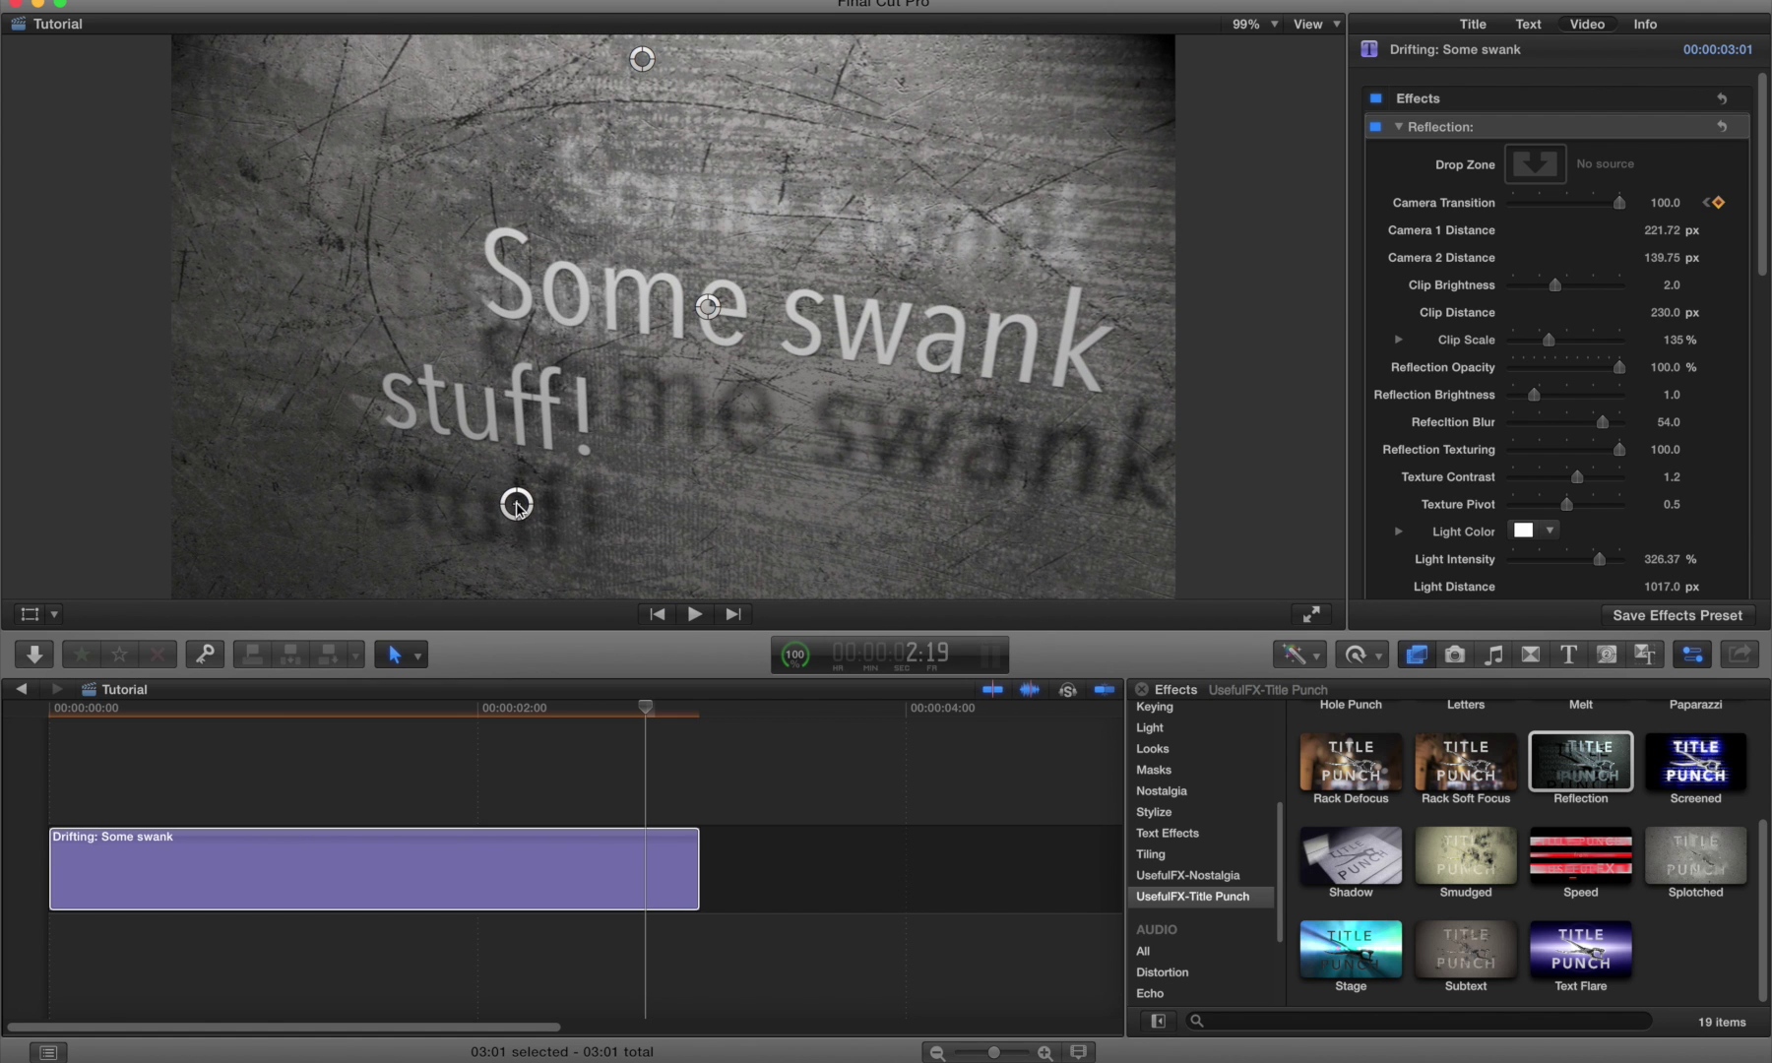
left_click(644, 711)
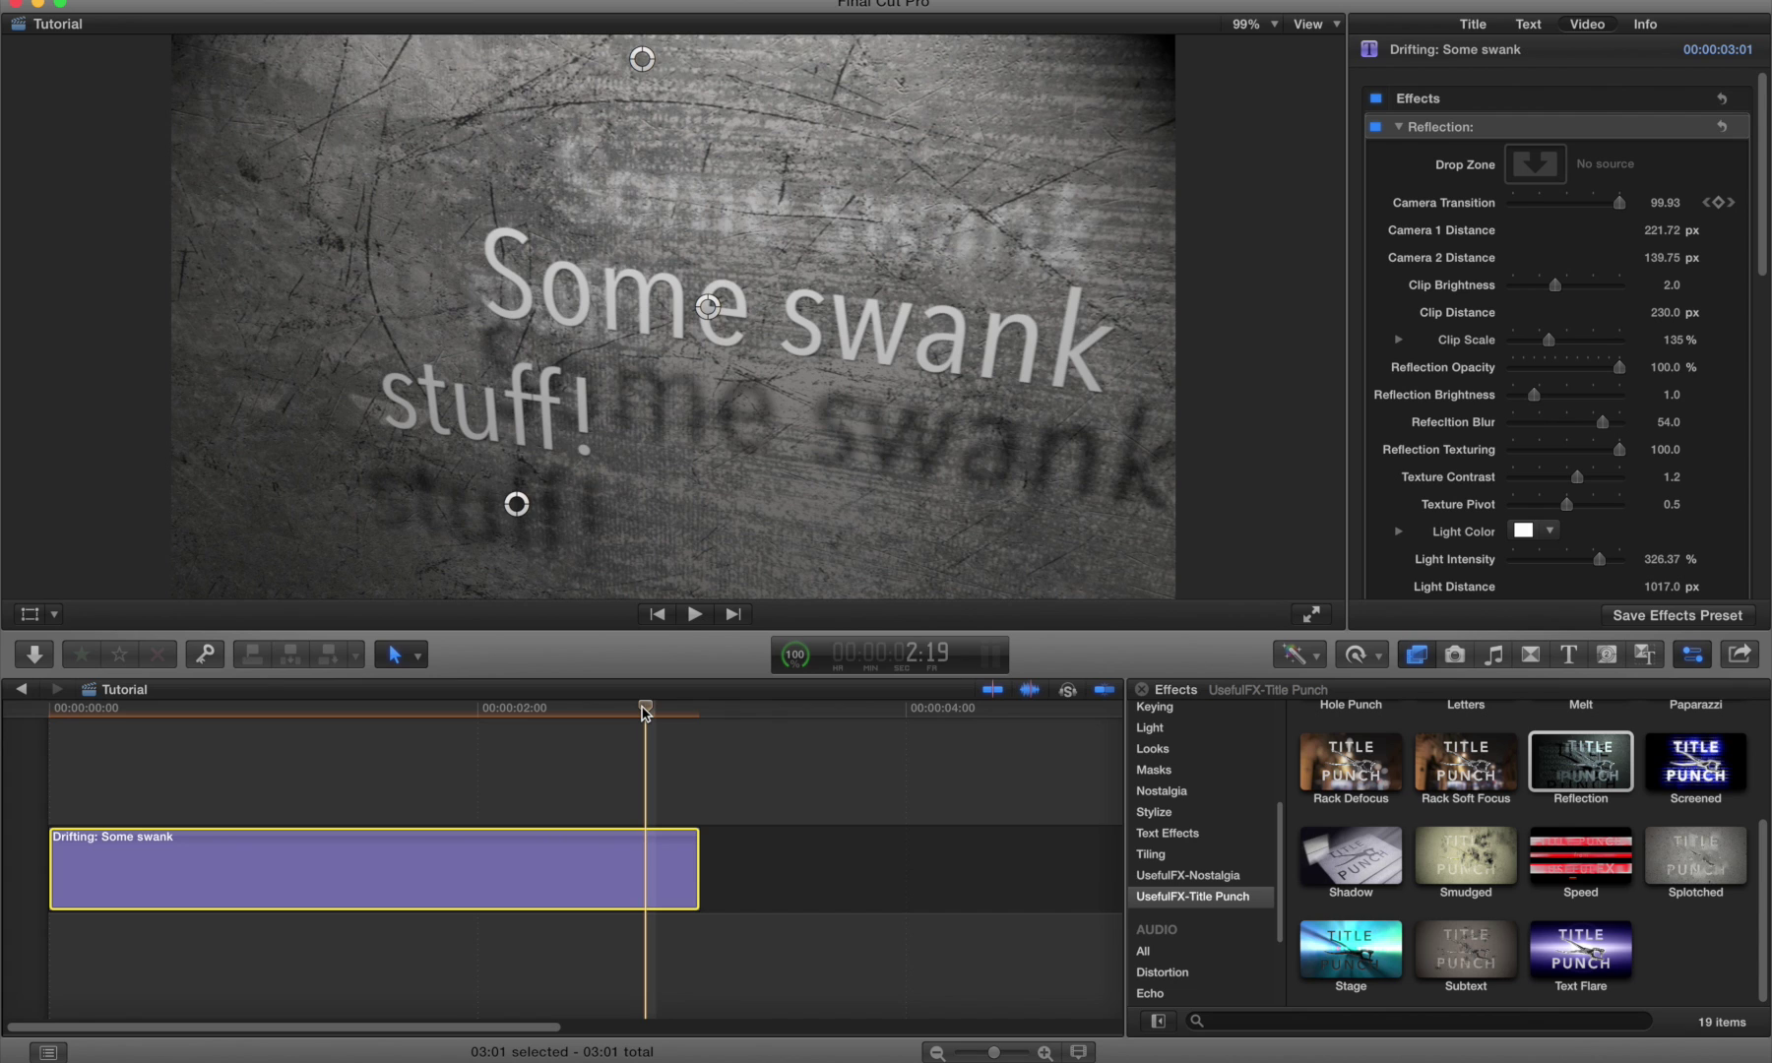
key("space")
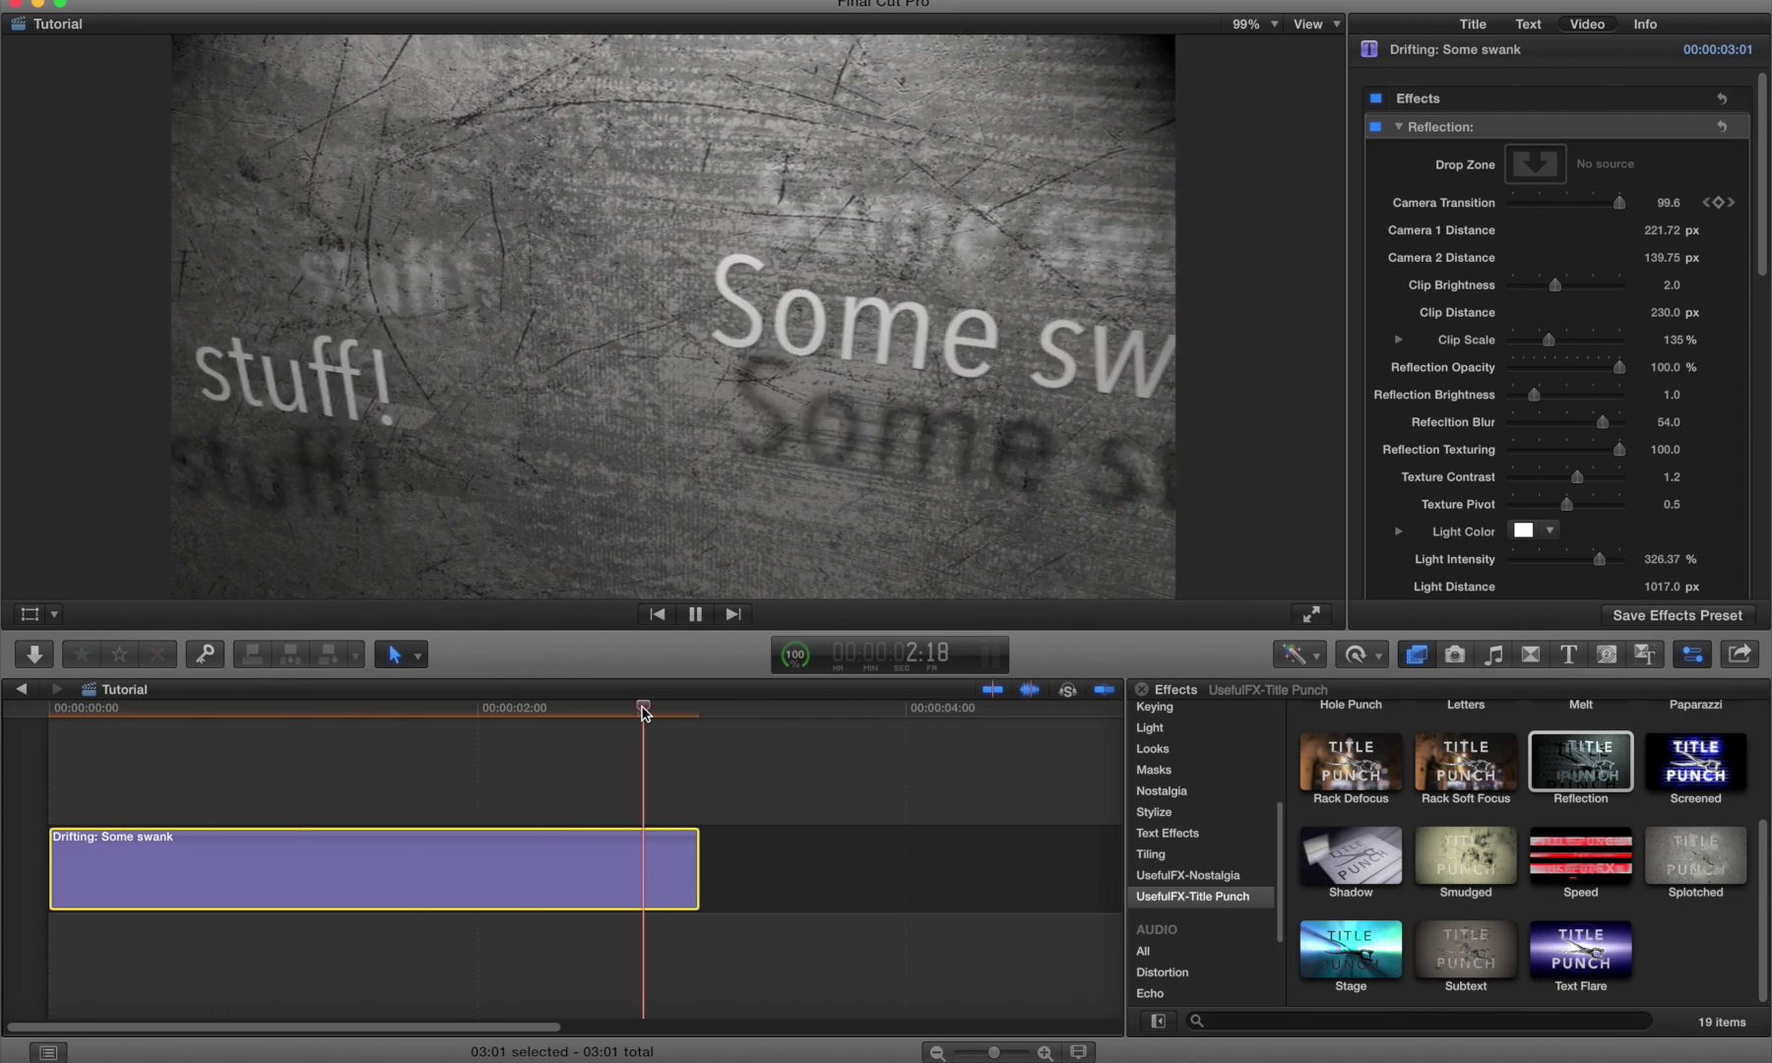
key("space")
Show the browser and fill the Reflection effect's Drop Zone with the dark red "plastic" texture clip.
key("ctrl+super+1")
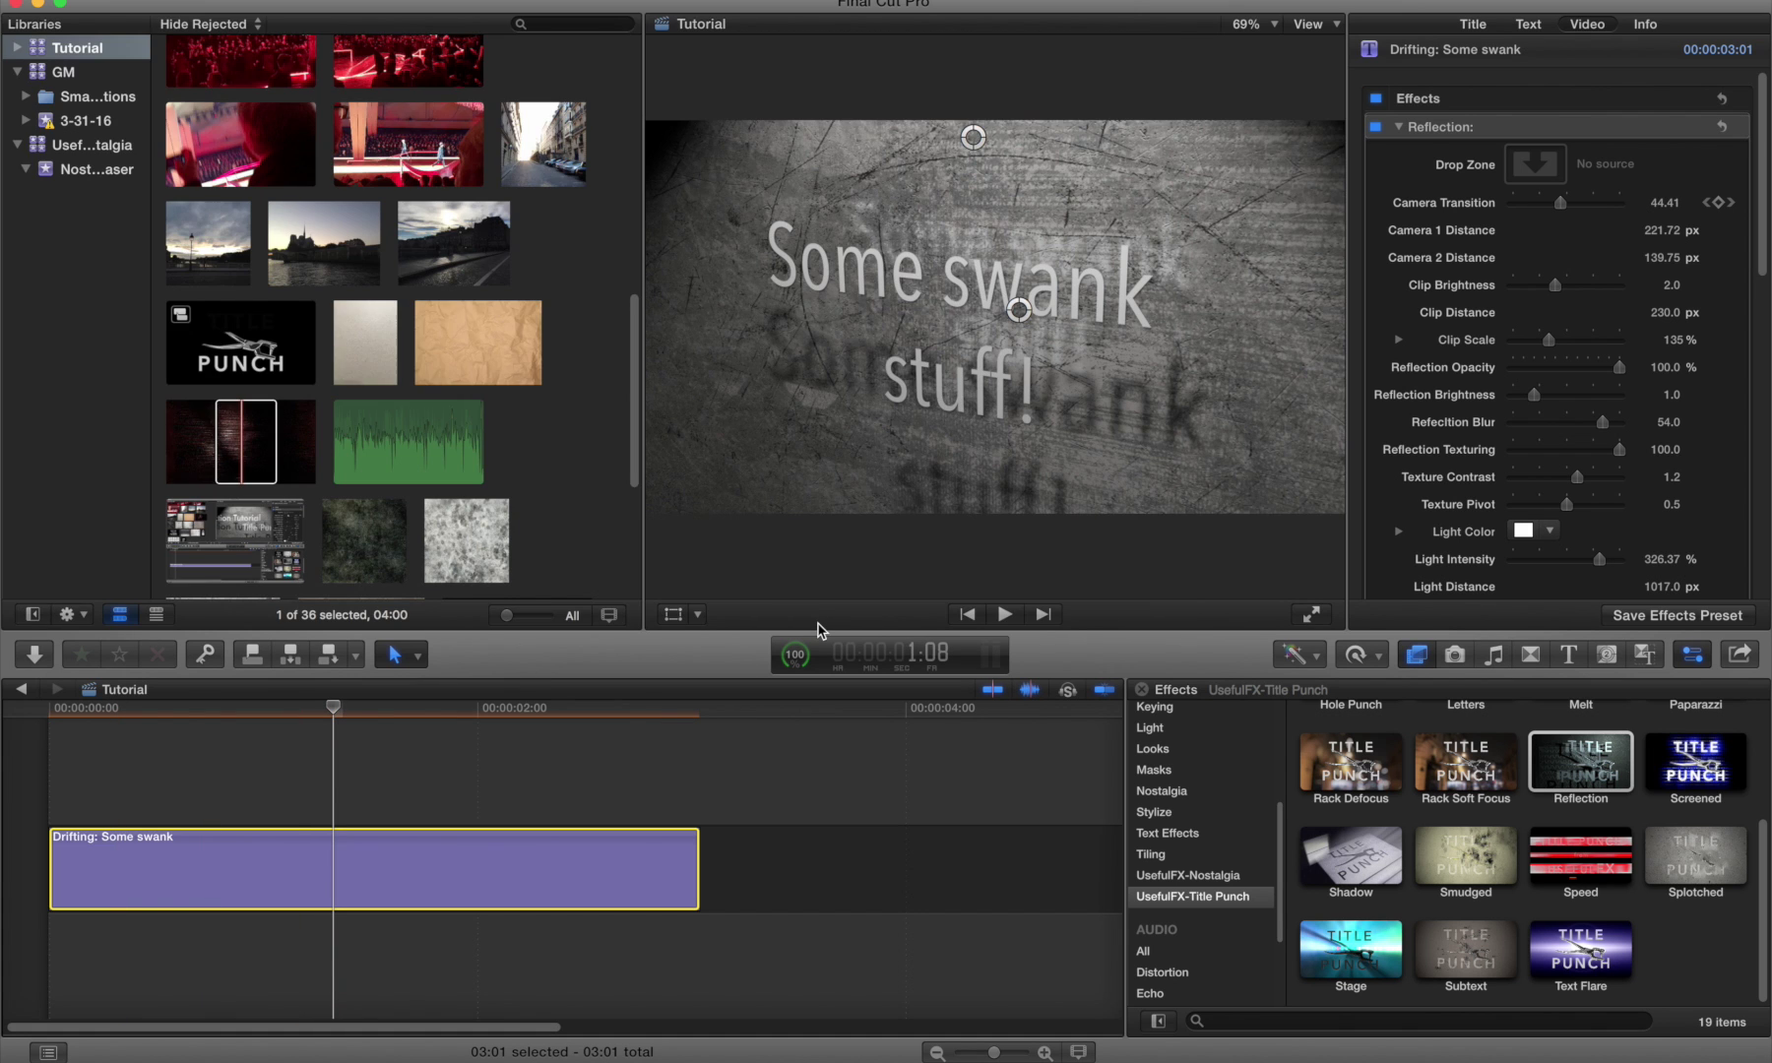
left_click(1528, 168)
scroll(379, 286, "down", 5)
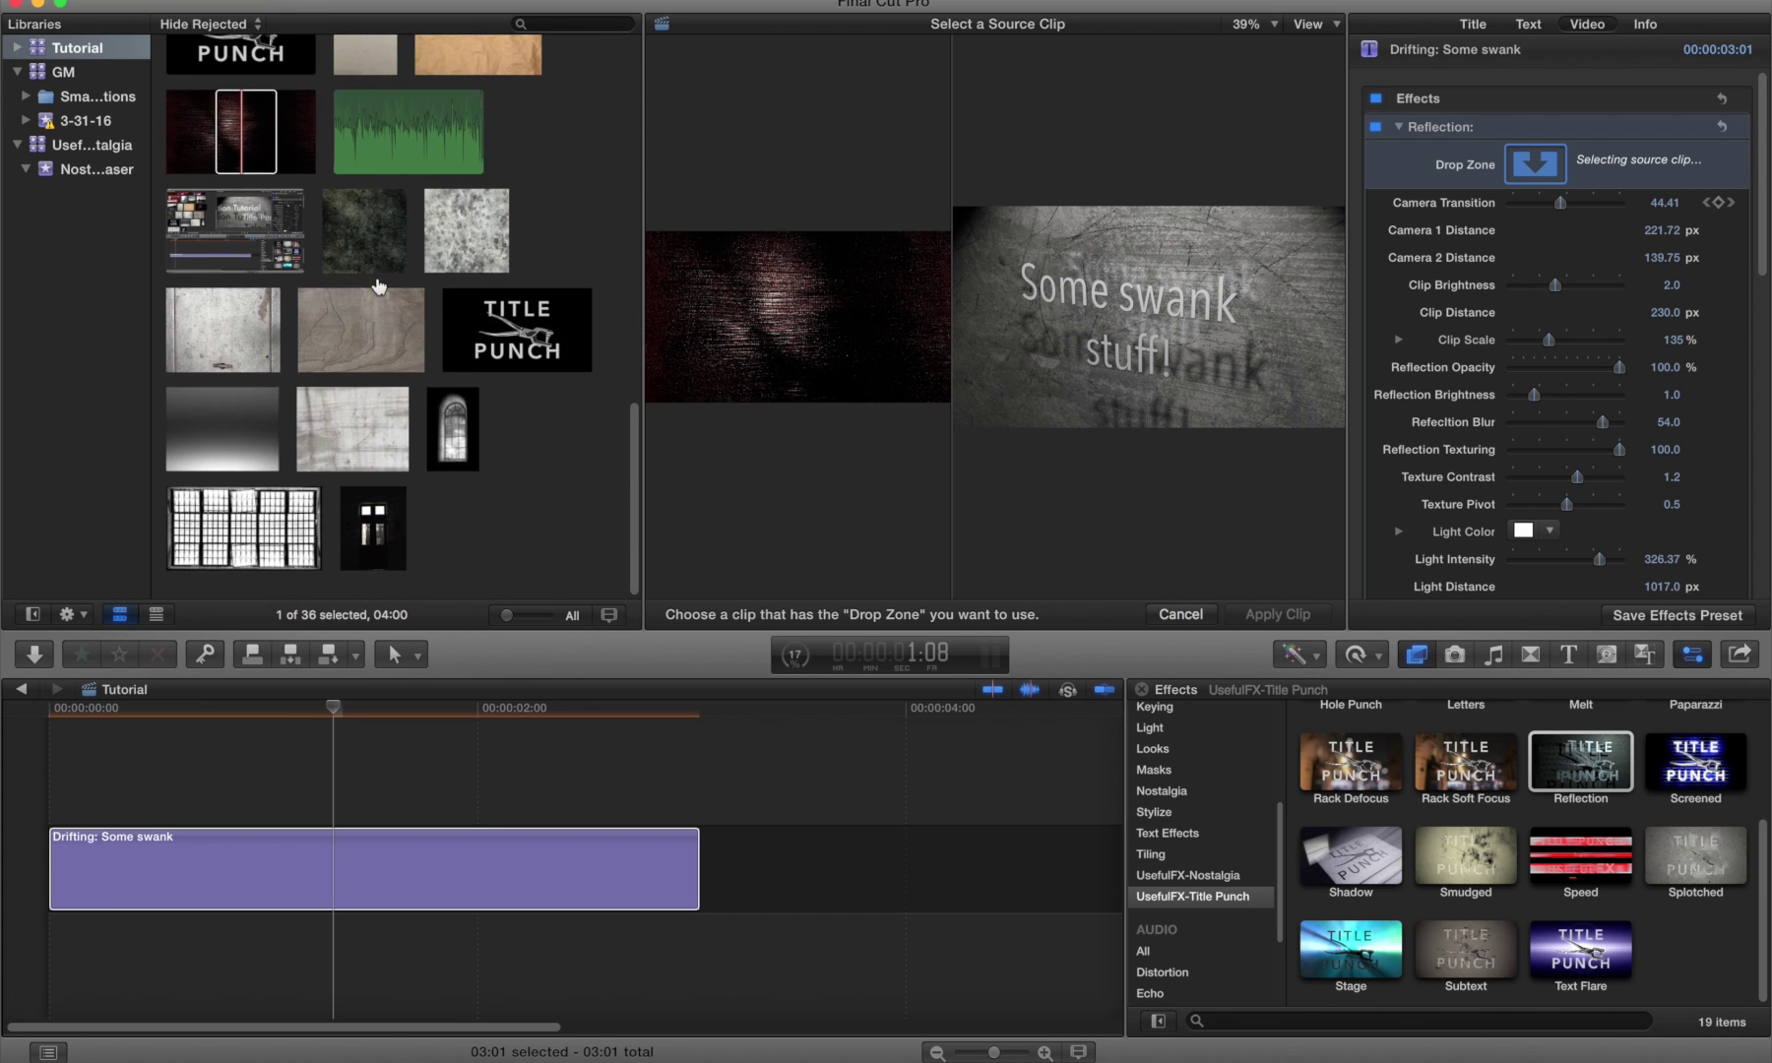
scroll(379, 286, "up", 4)
left_click(251, 354)
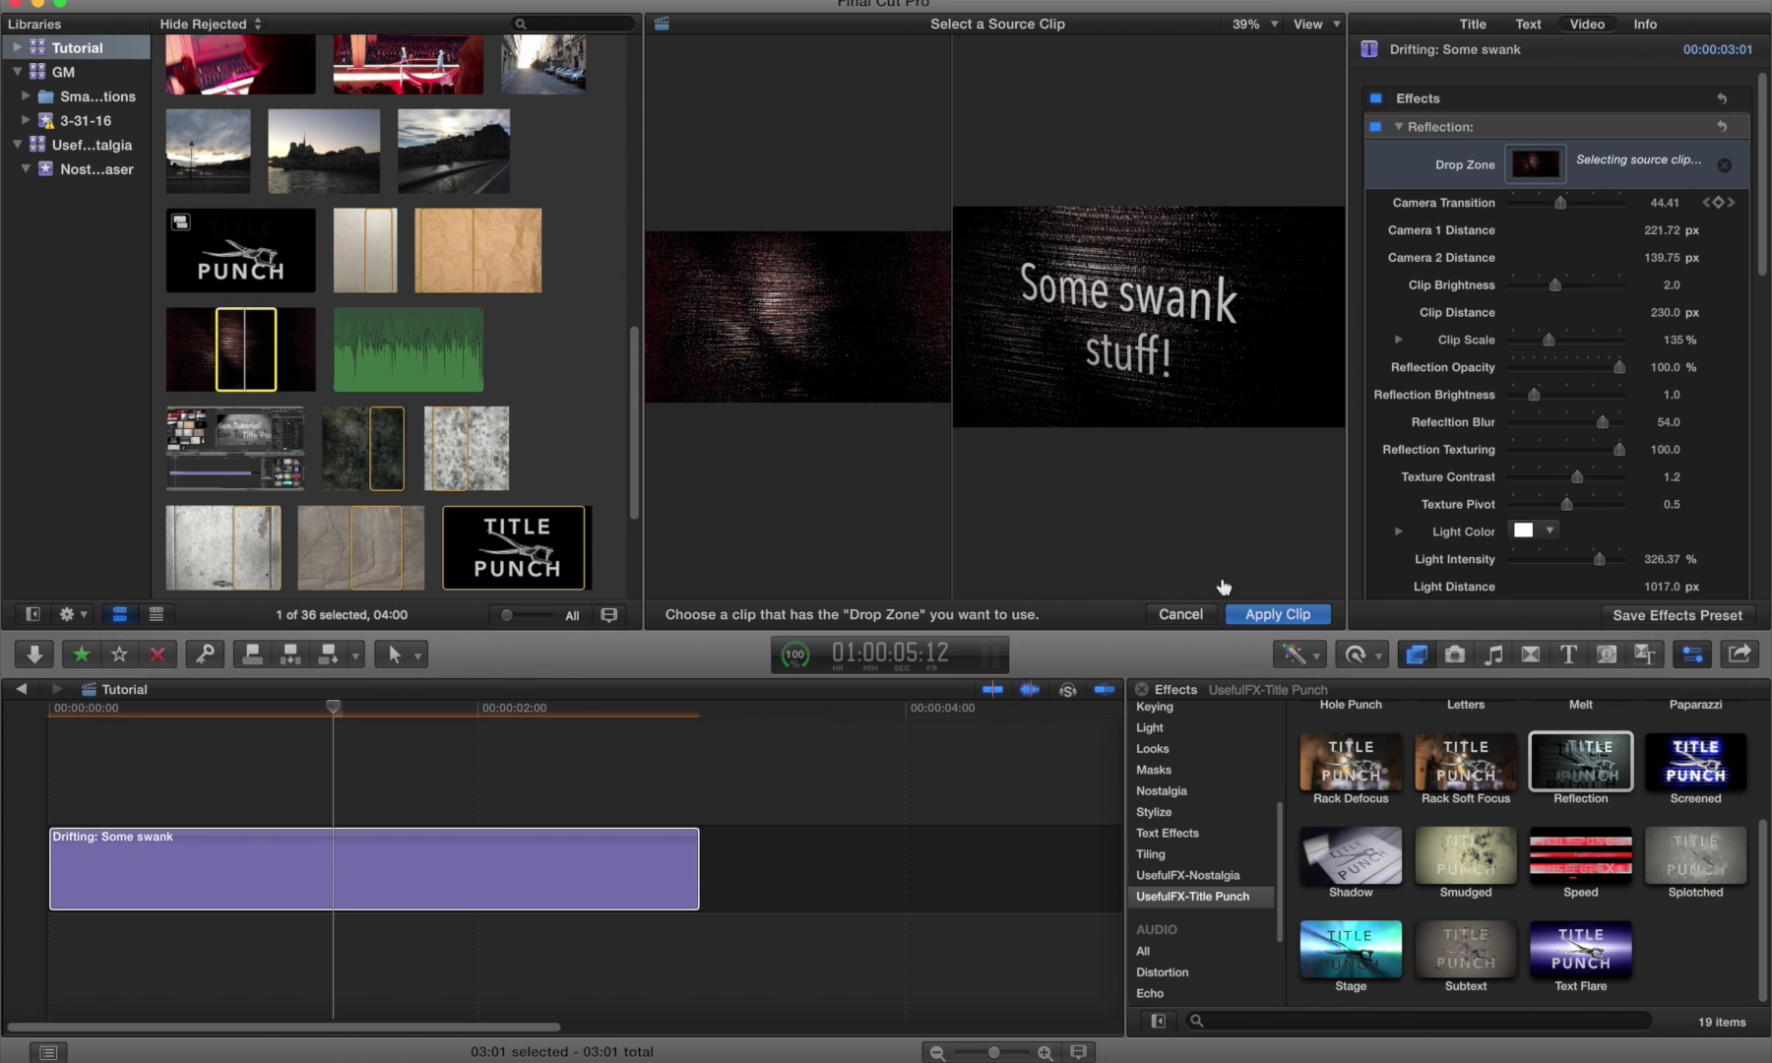
left_click(1248, 615)
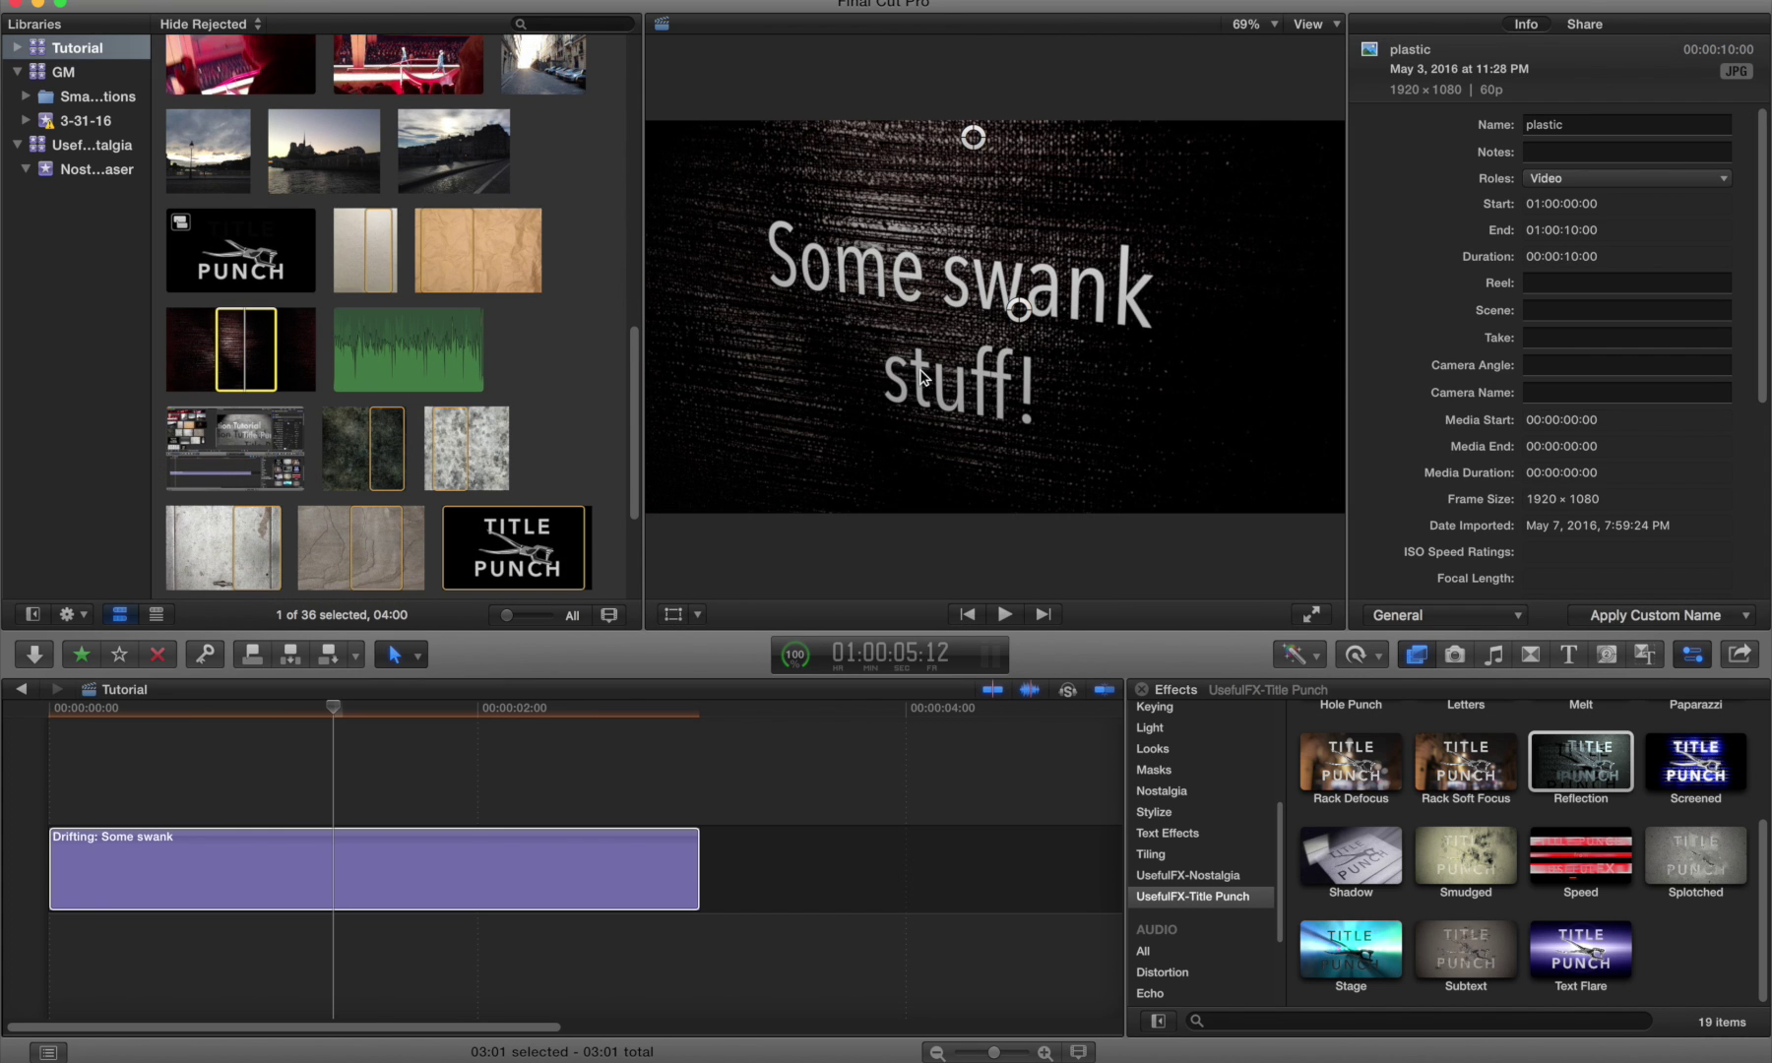
Set the Drop Zone Brightness of the title's Reflection effect to 3.46.
scroll(1565, 295, "down", 8)
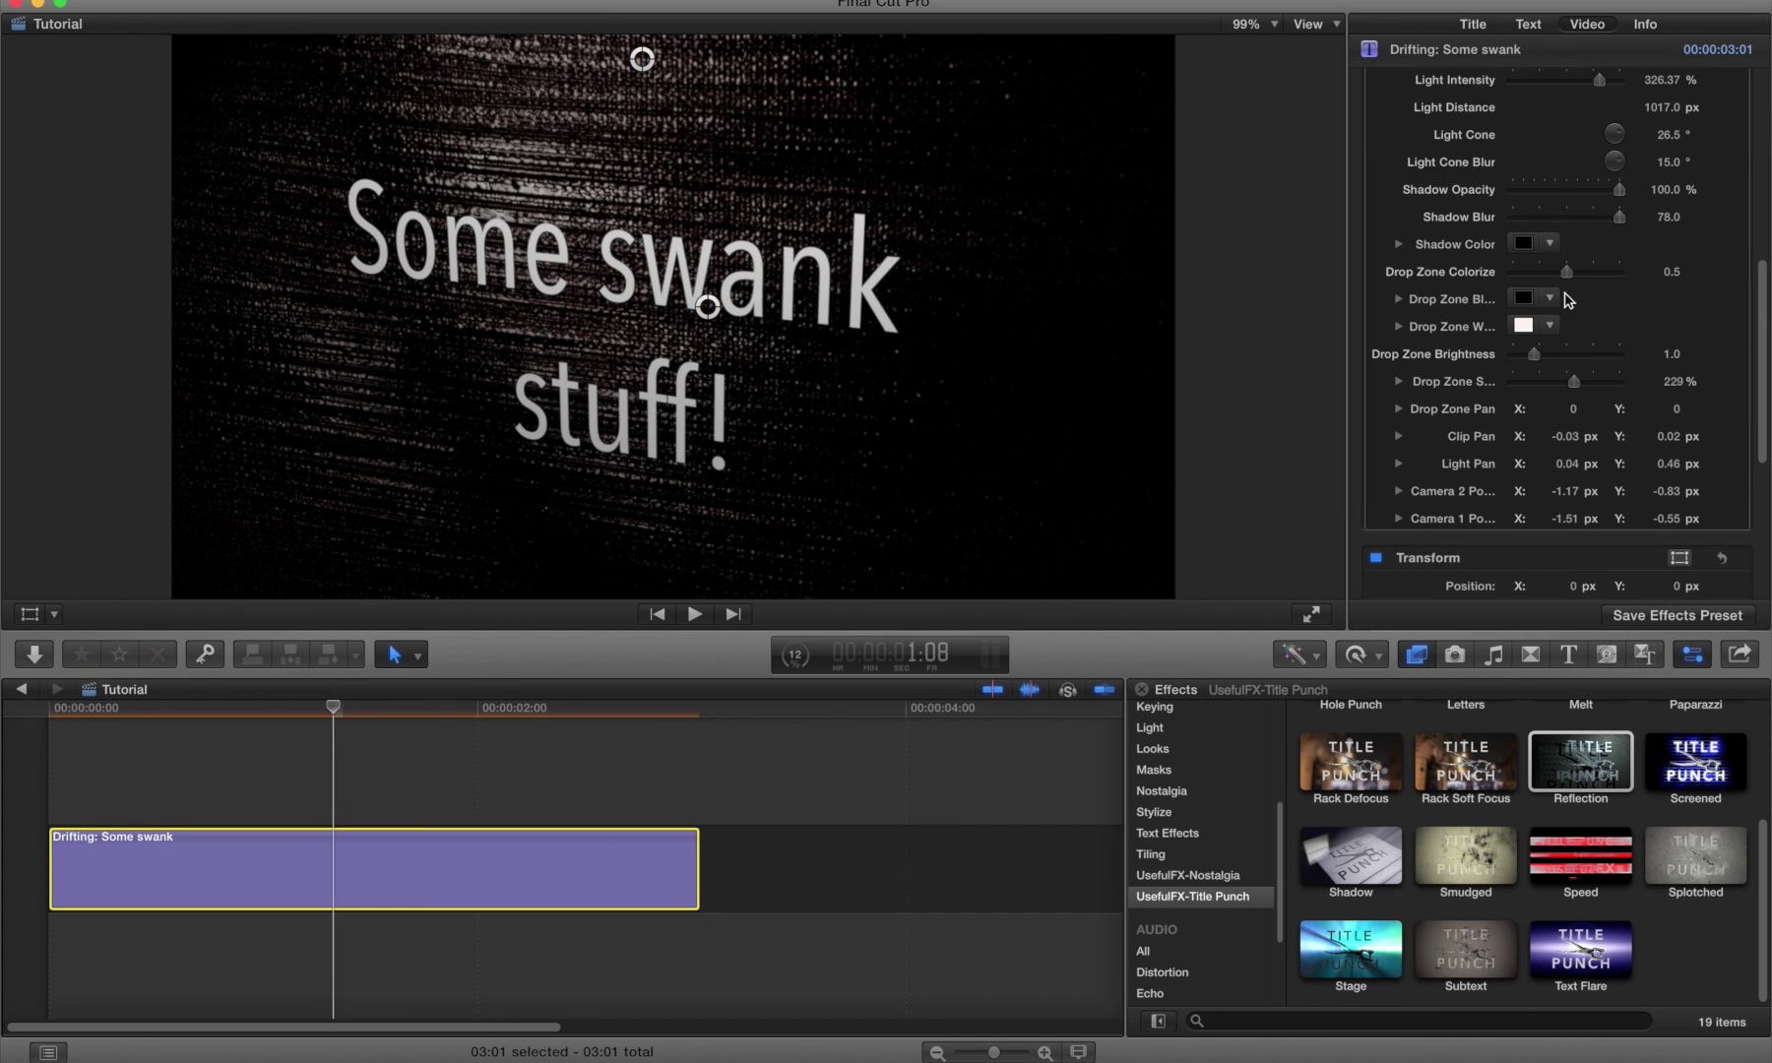
scroll(1567, 300, "down", 1)
left_click_drag(1536, 319, 1587, 323)
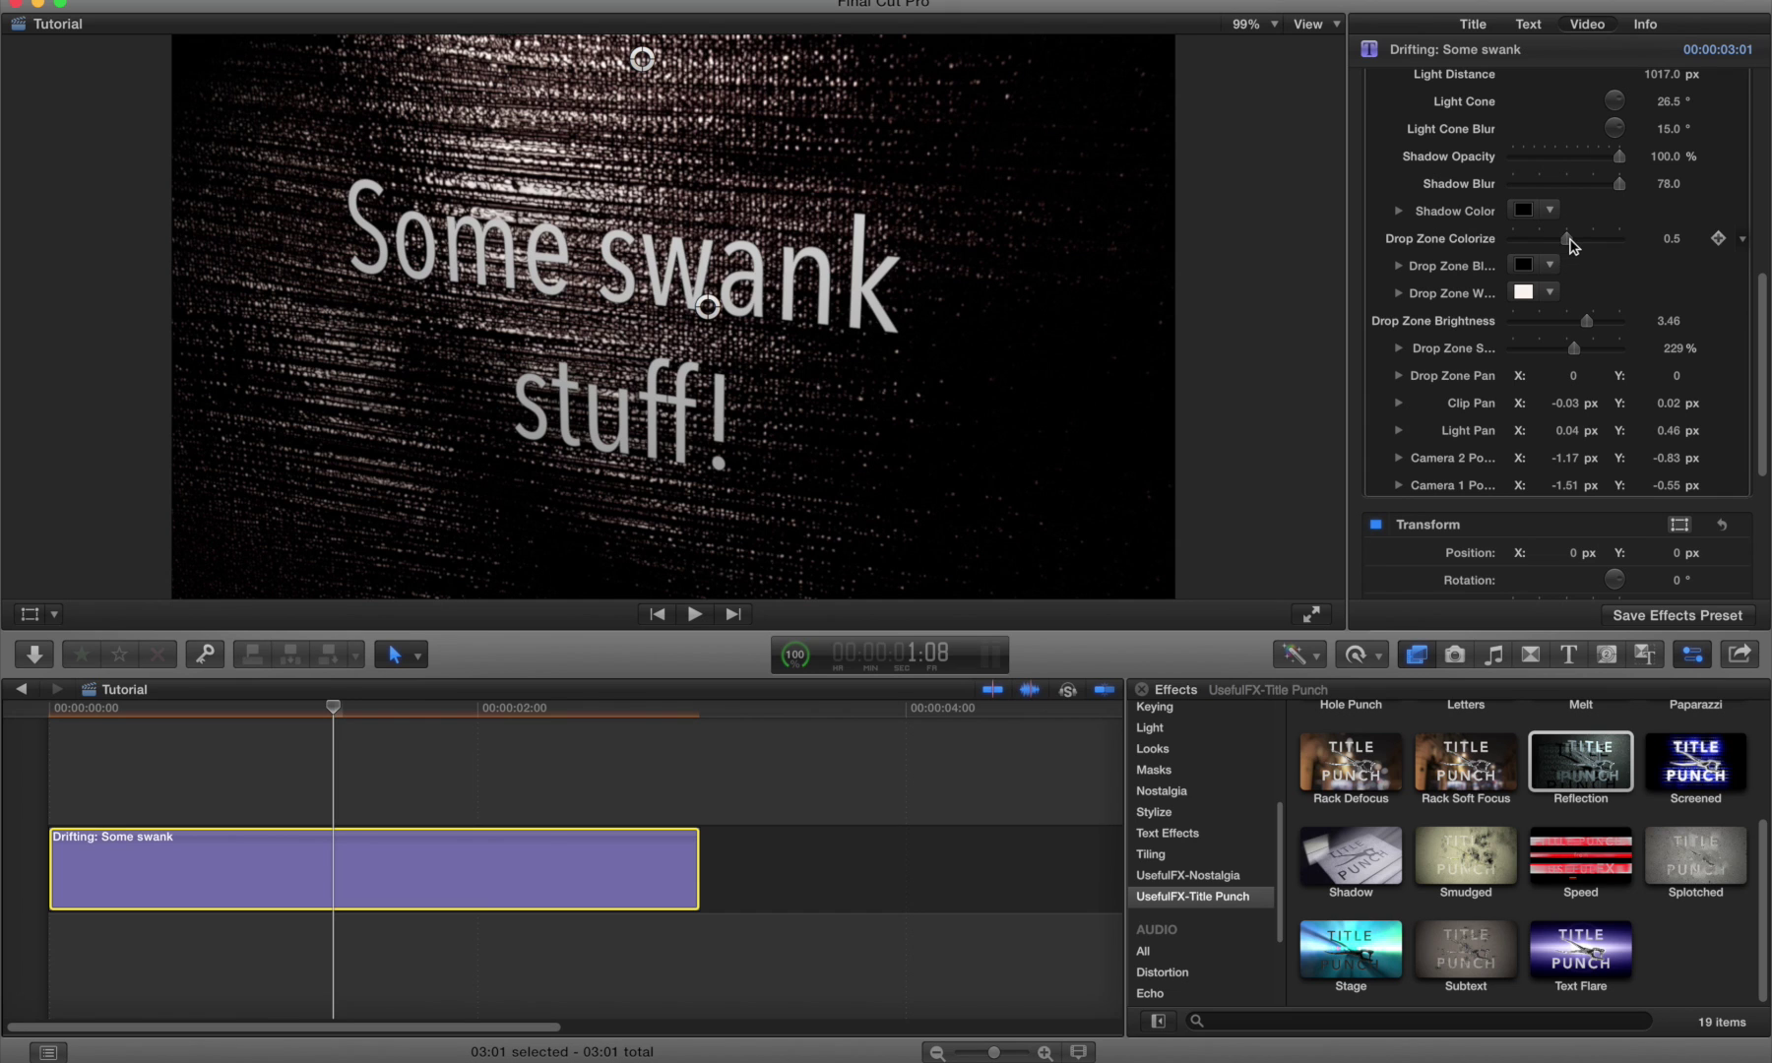
Change the Drop Zone White color to red, set Drop Zone Colorize to 1.0, and skim the title to check the look.
left_click_drag(1602, 245, 1516, 246)
left_click(1523, 292)
left_click_drag(317, 341, 399, 303)
left_click(219, 120)
left_click(1523, 241)
left_click_drag(1521, 240, 1681, 236)
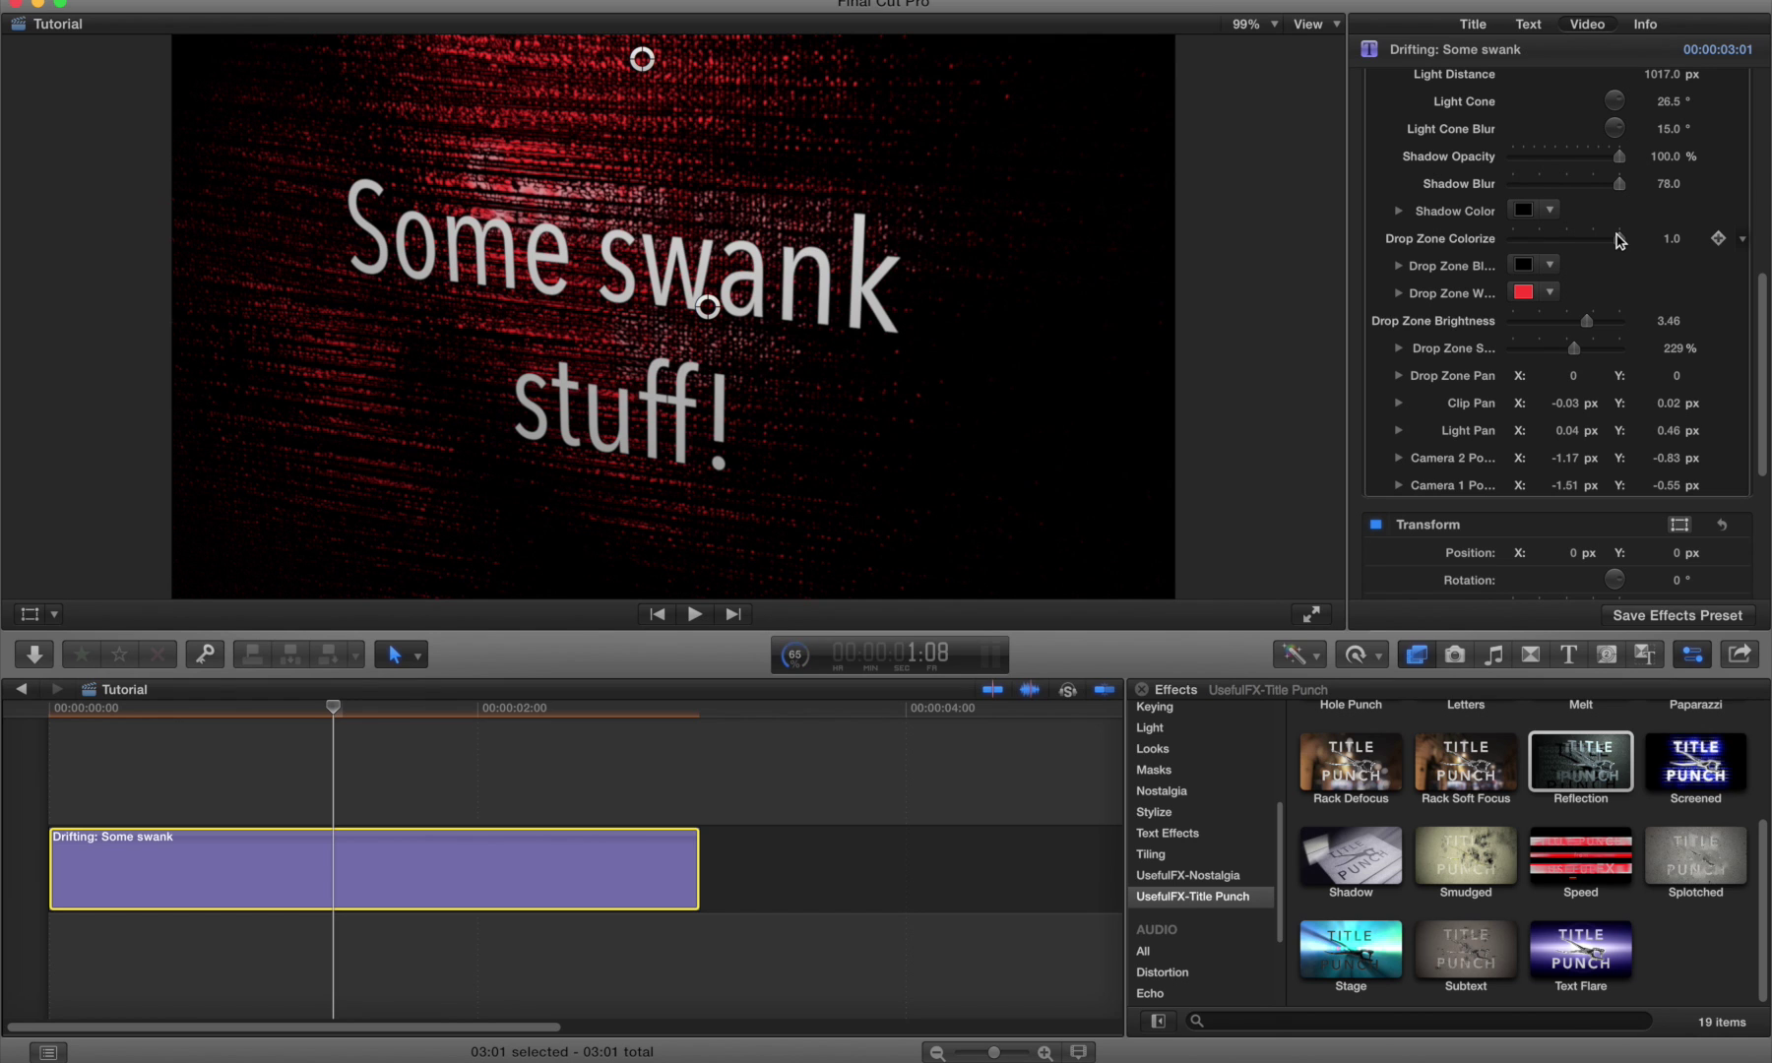
mouse_move(1619, 237)
left_mouse_down()
mouse_move(1517, 242)
mouse_move(1631, 230)
left_mouse_up()
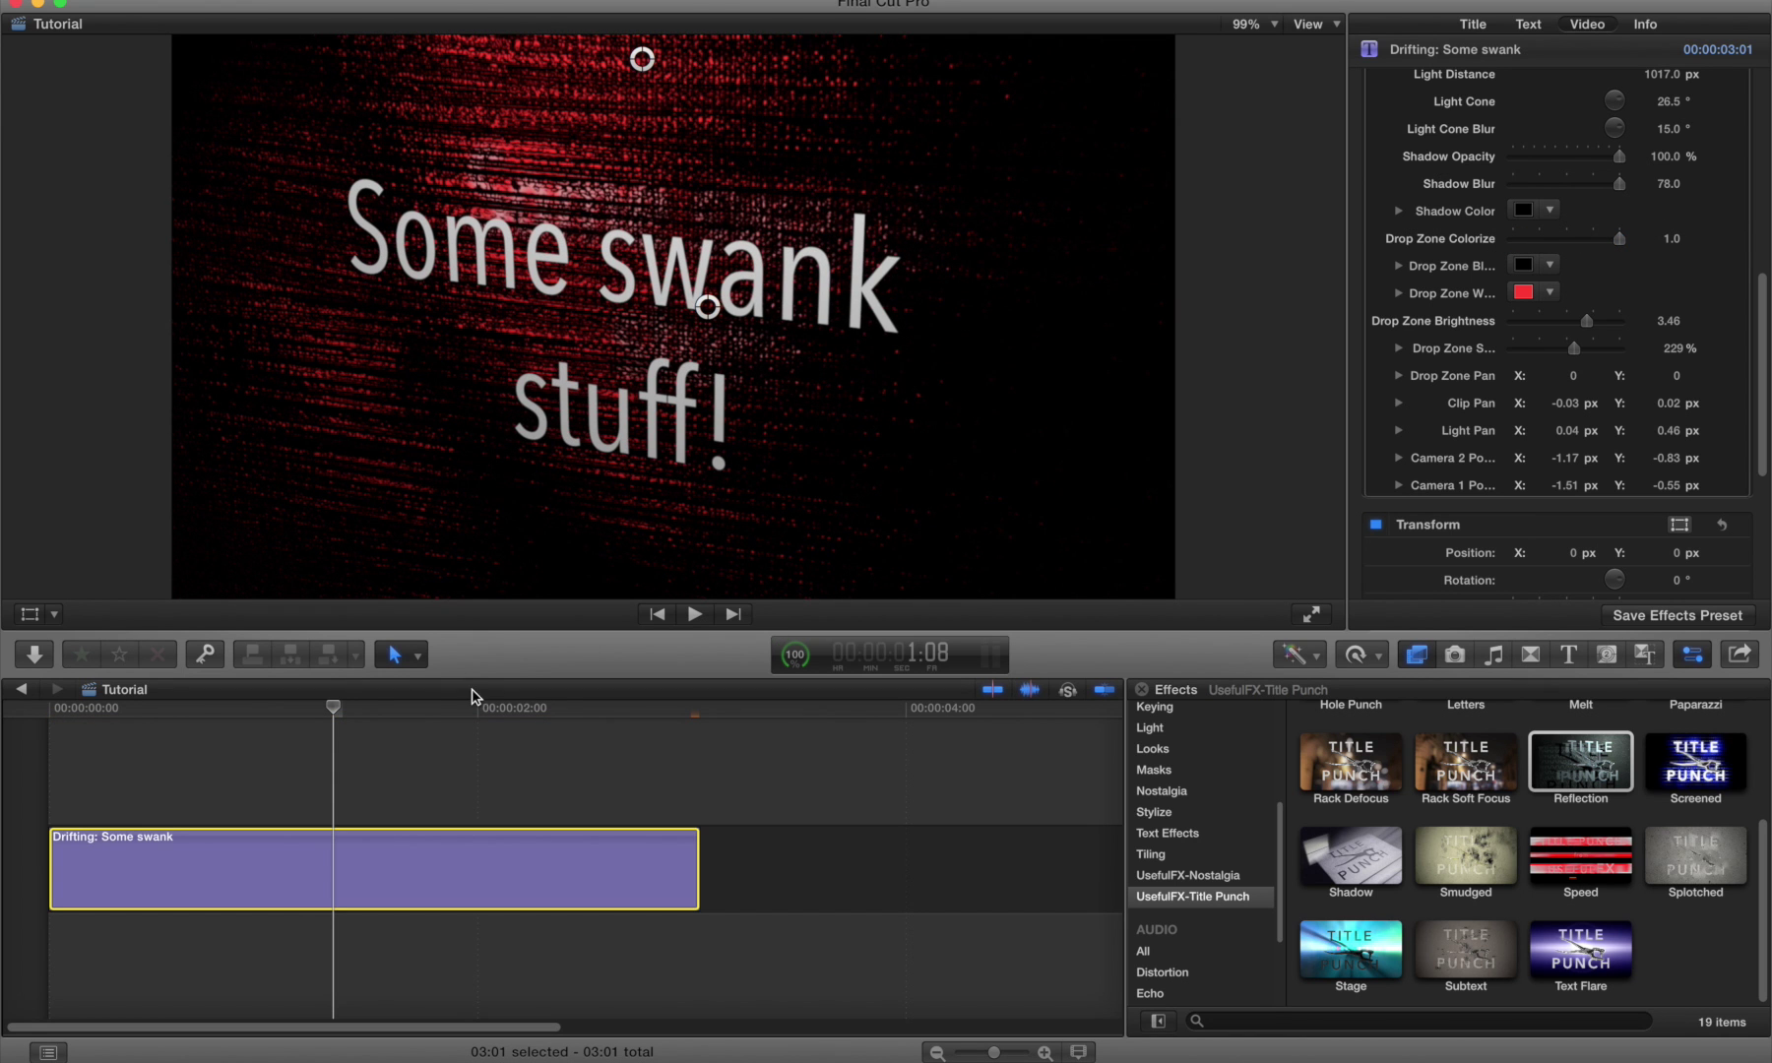
left_click(398, 710)
left_click_drag(397, 711, 199, 713)
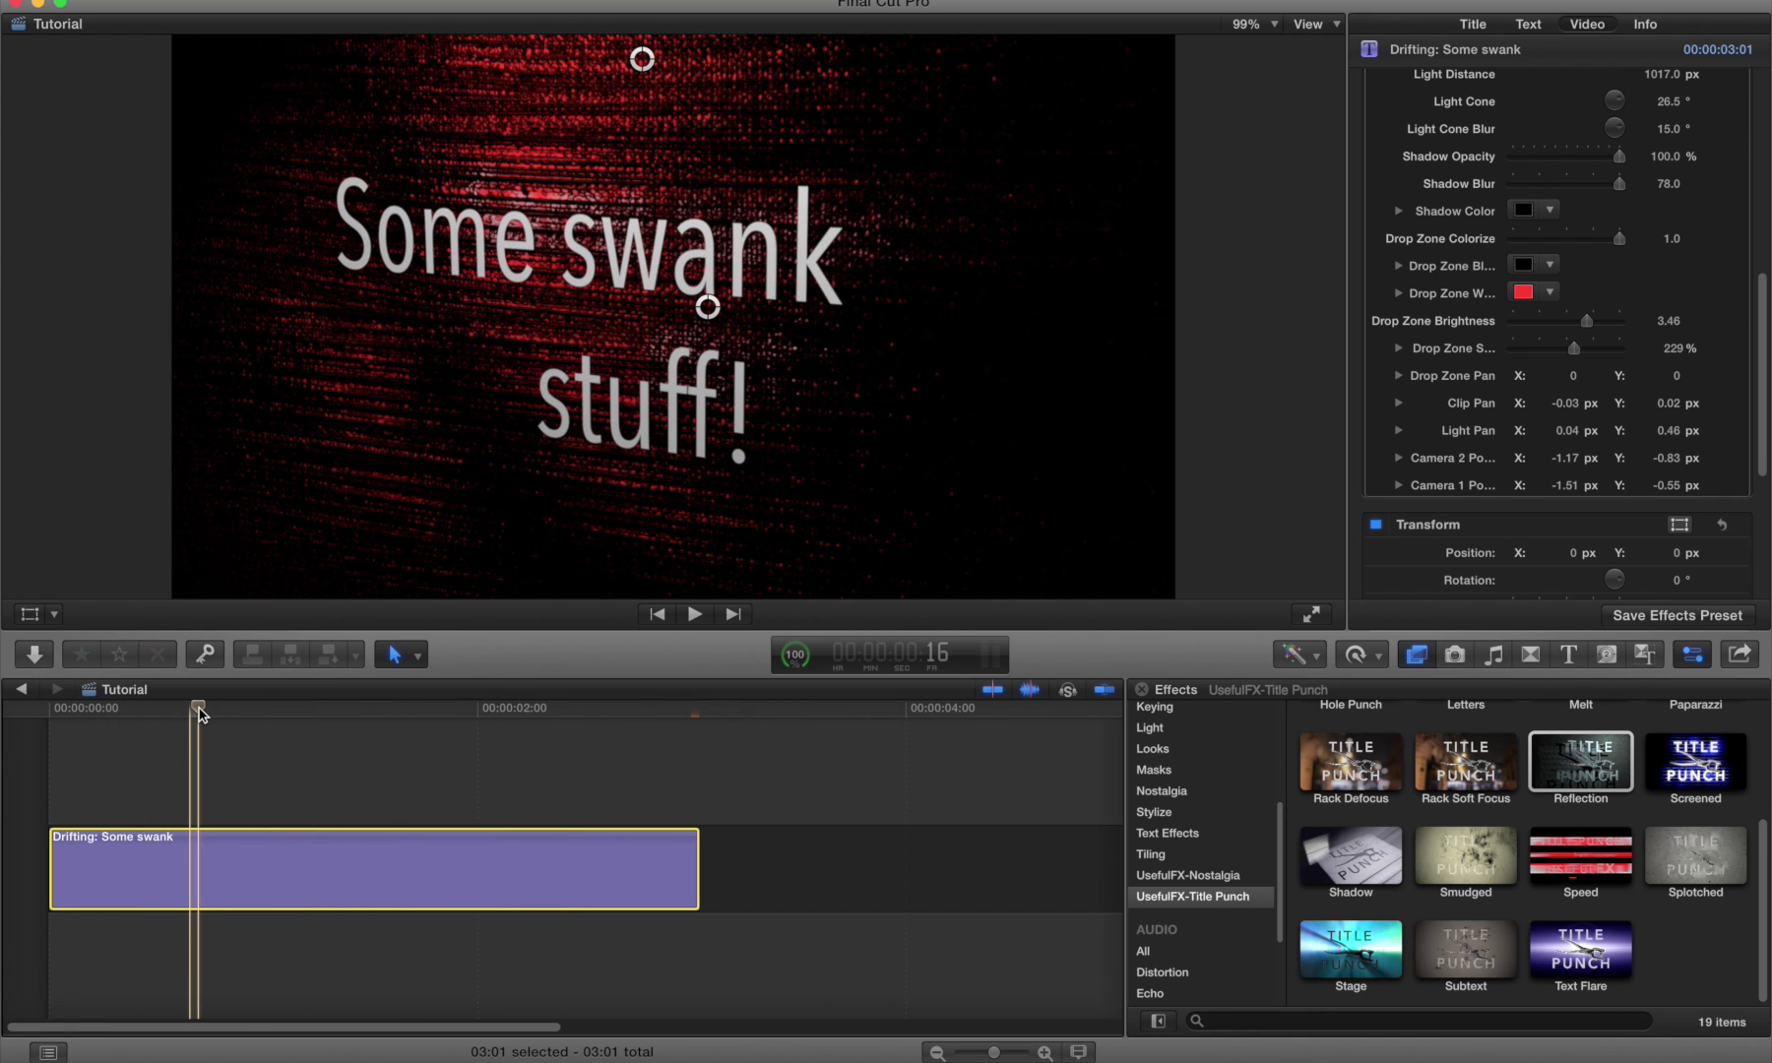
Show the browser and append the title_punch2.hd logo clip to the end of the storyline.
key("ctrl+super+1")
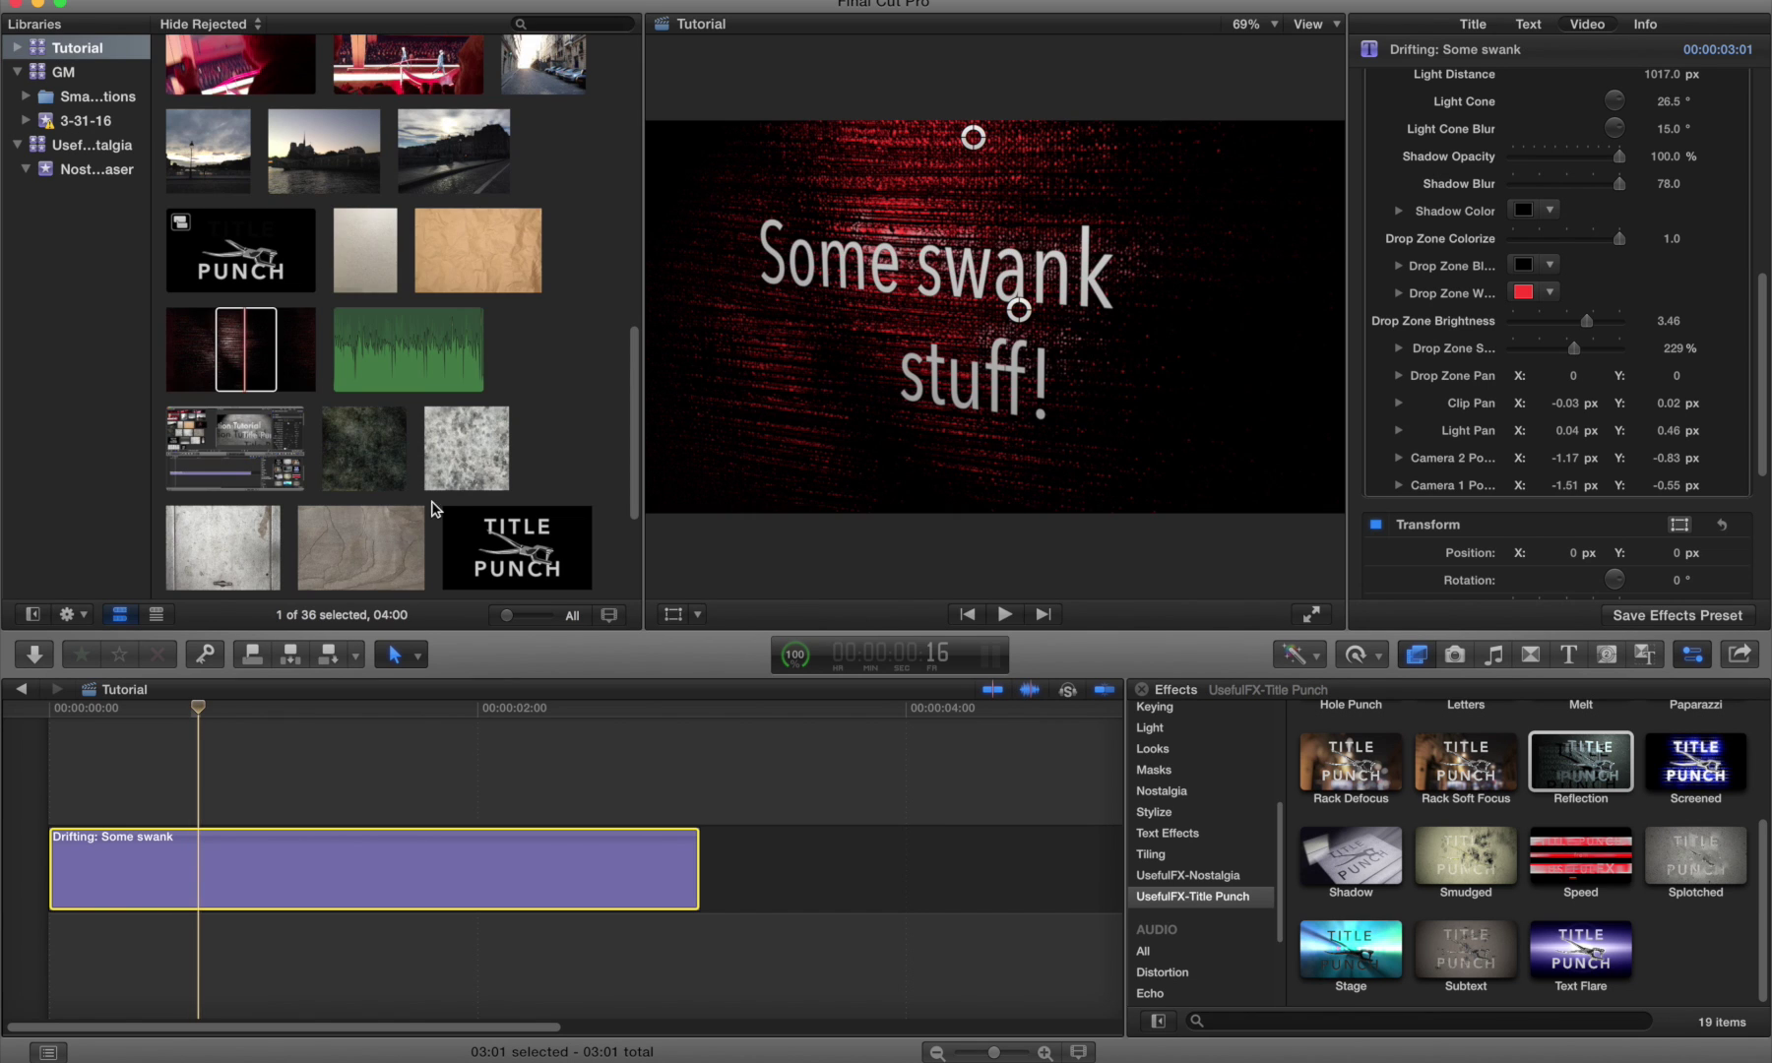
left_click(484, 535)
key("e")
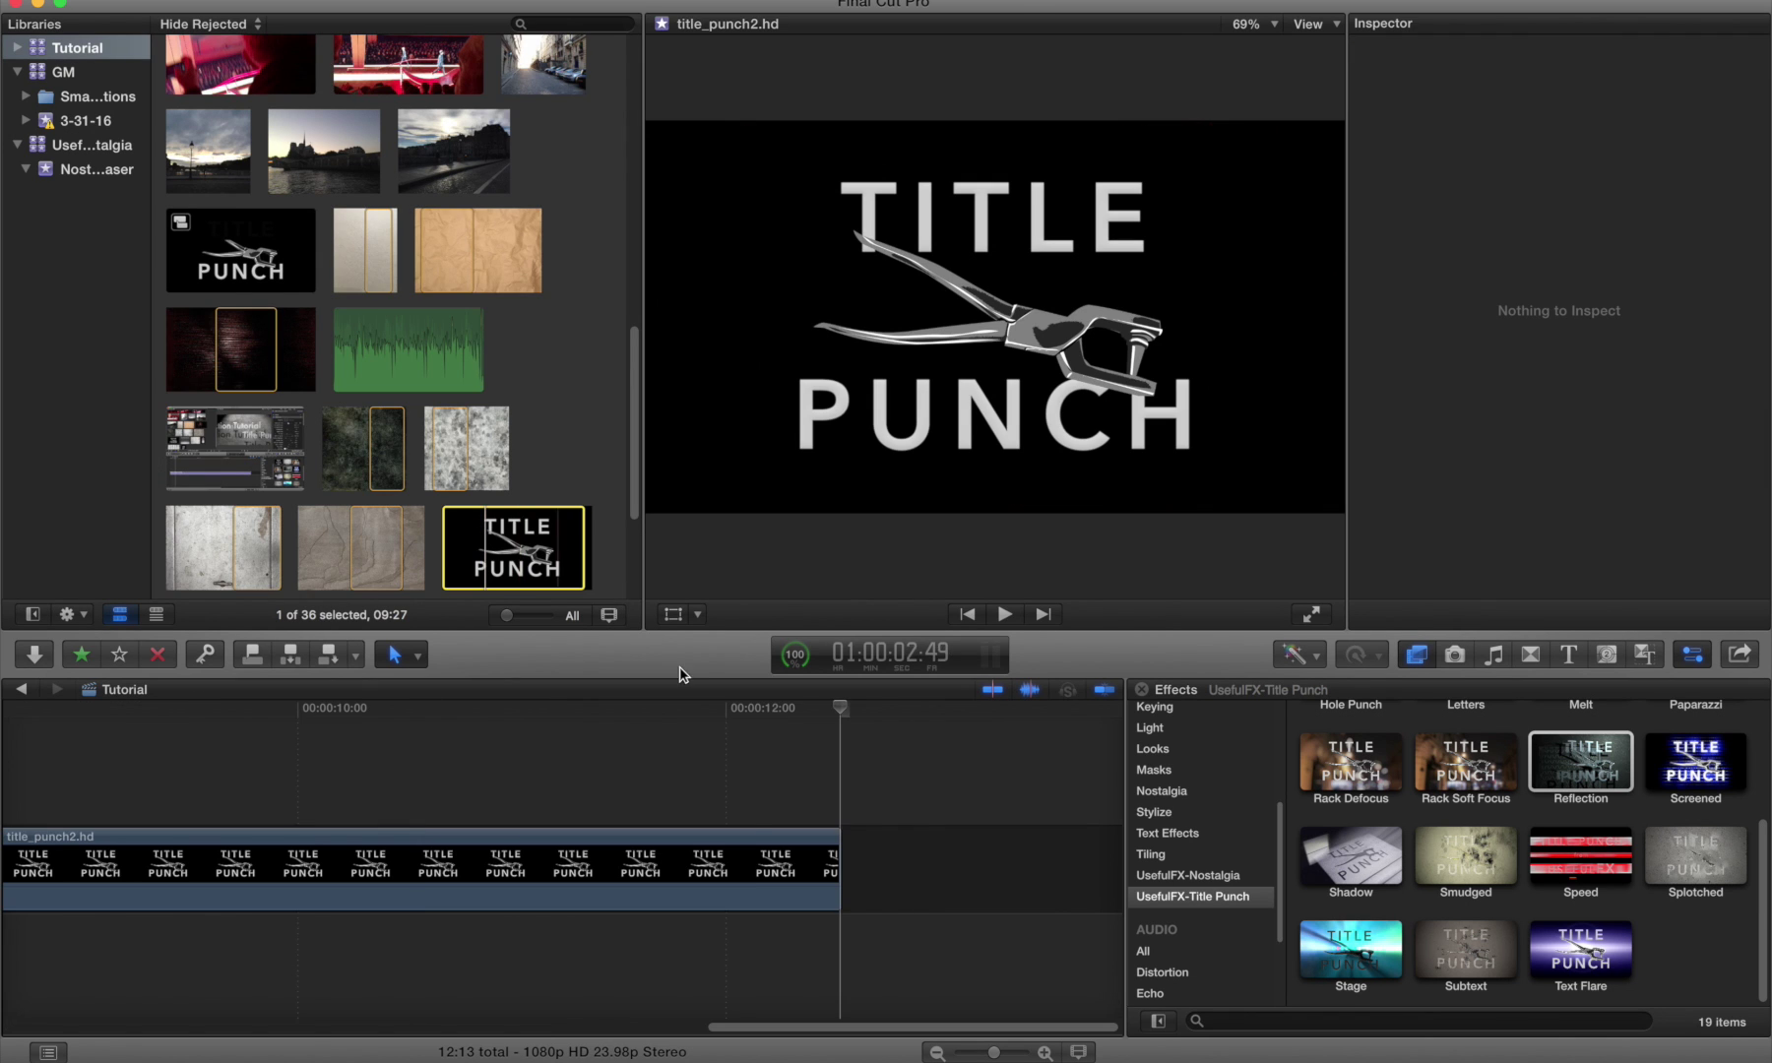
View only the alpha channel of the title_punch2.hd clip in the viewer, and switch back to all channels.
left_click(474, 864)
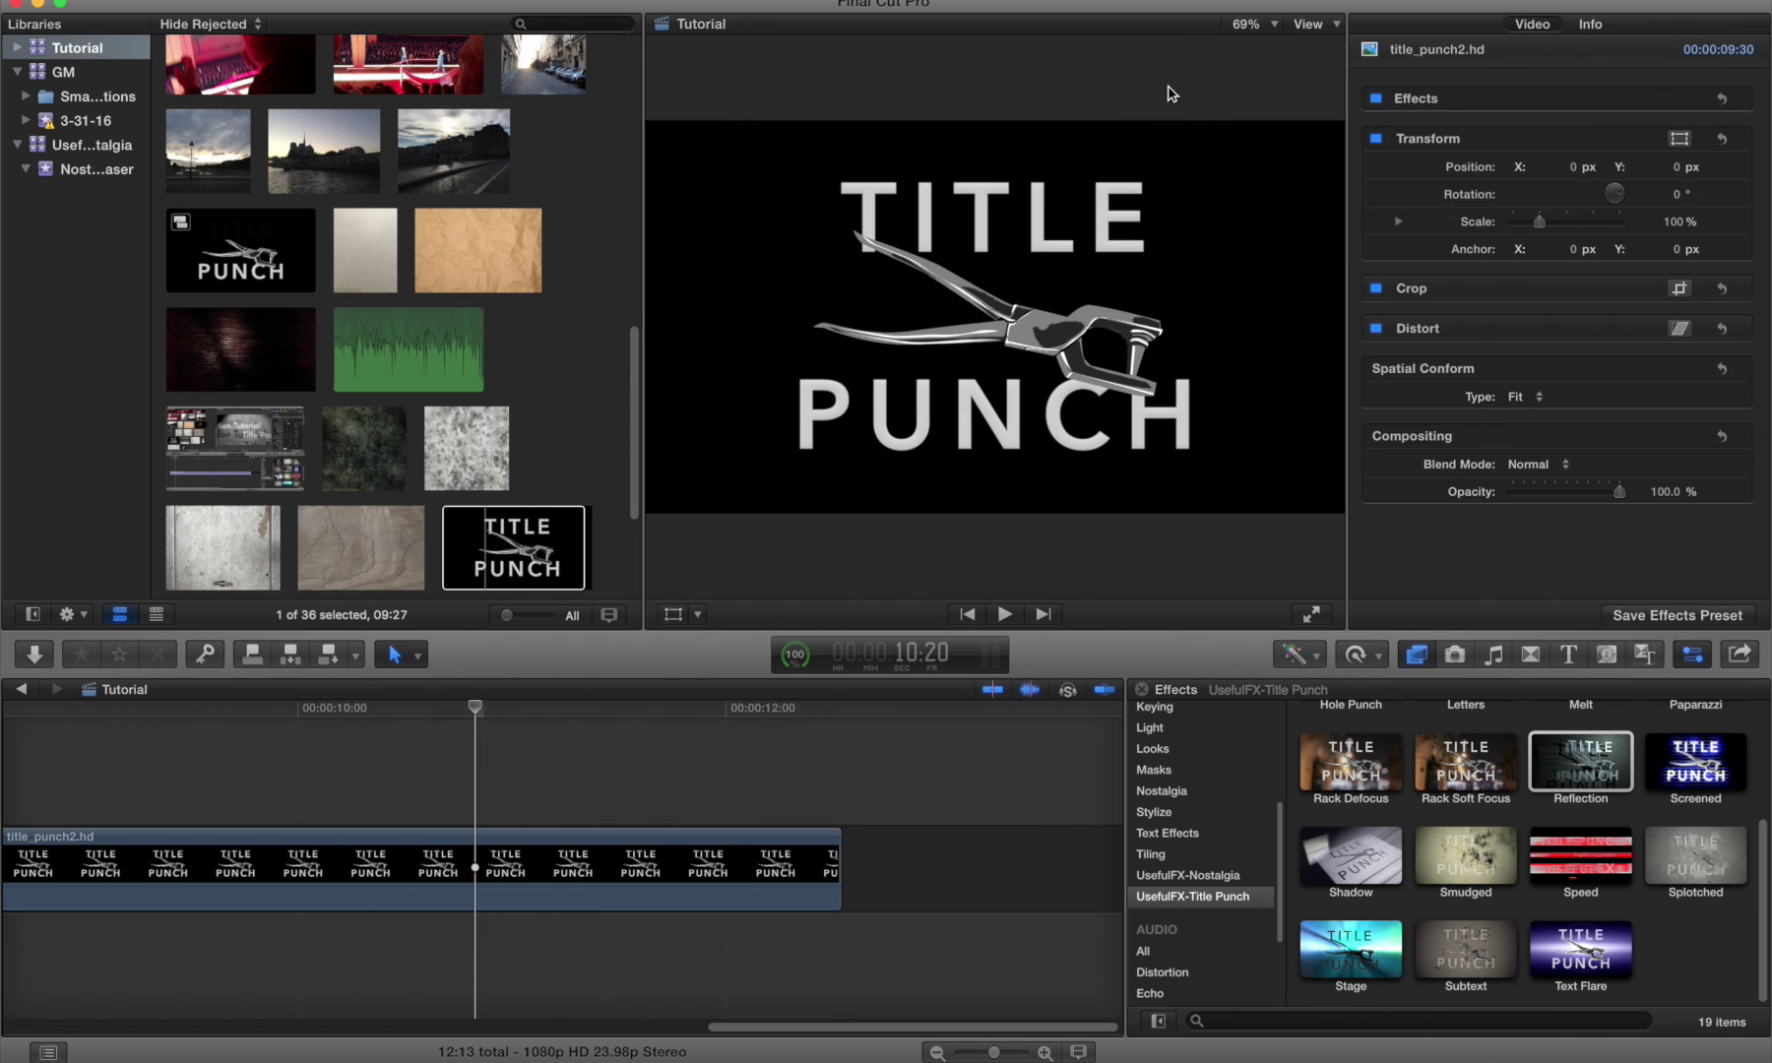
left_click(1306, 32)
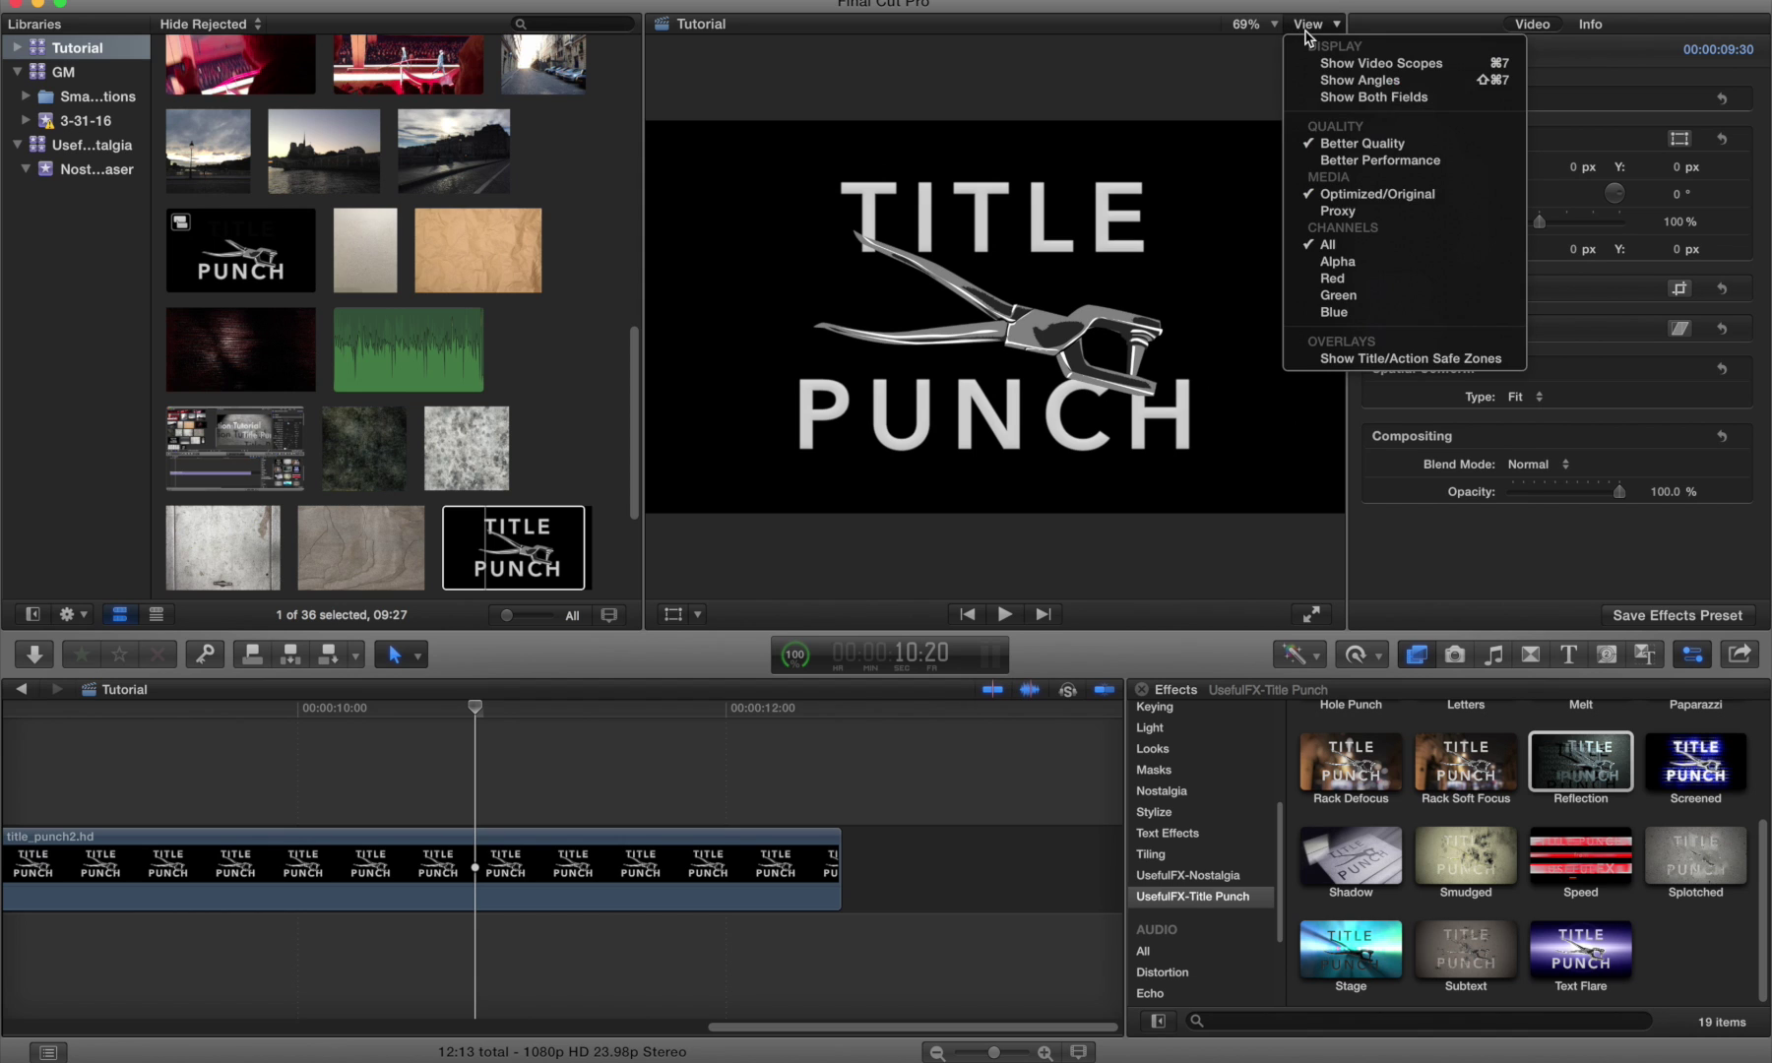
left_click(1328, 262)
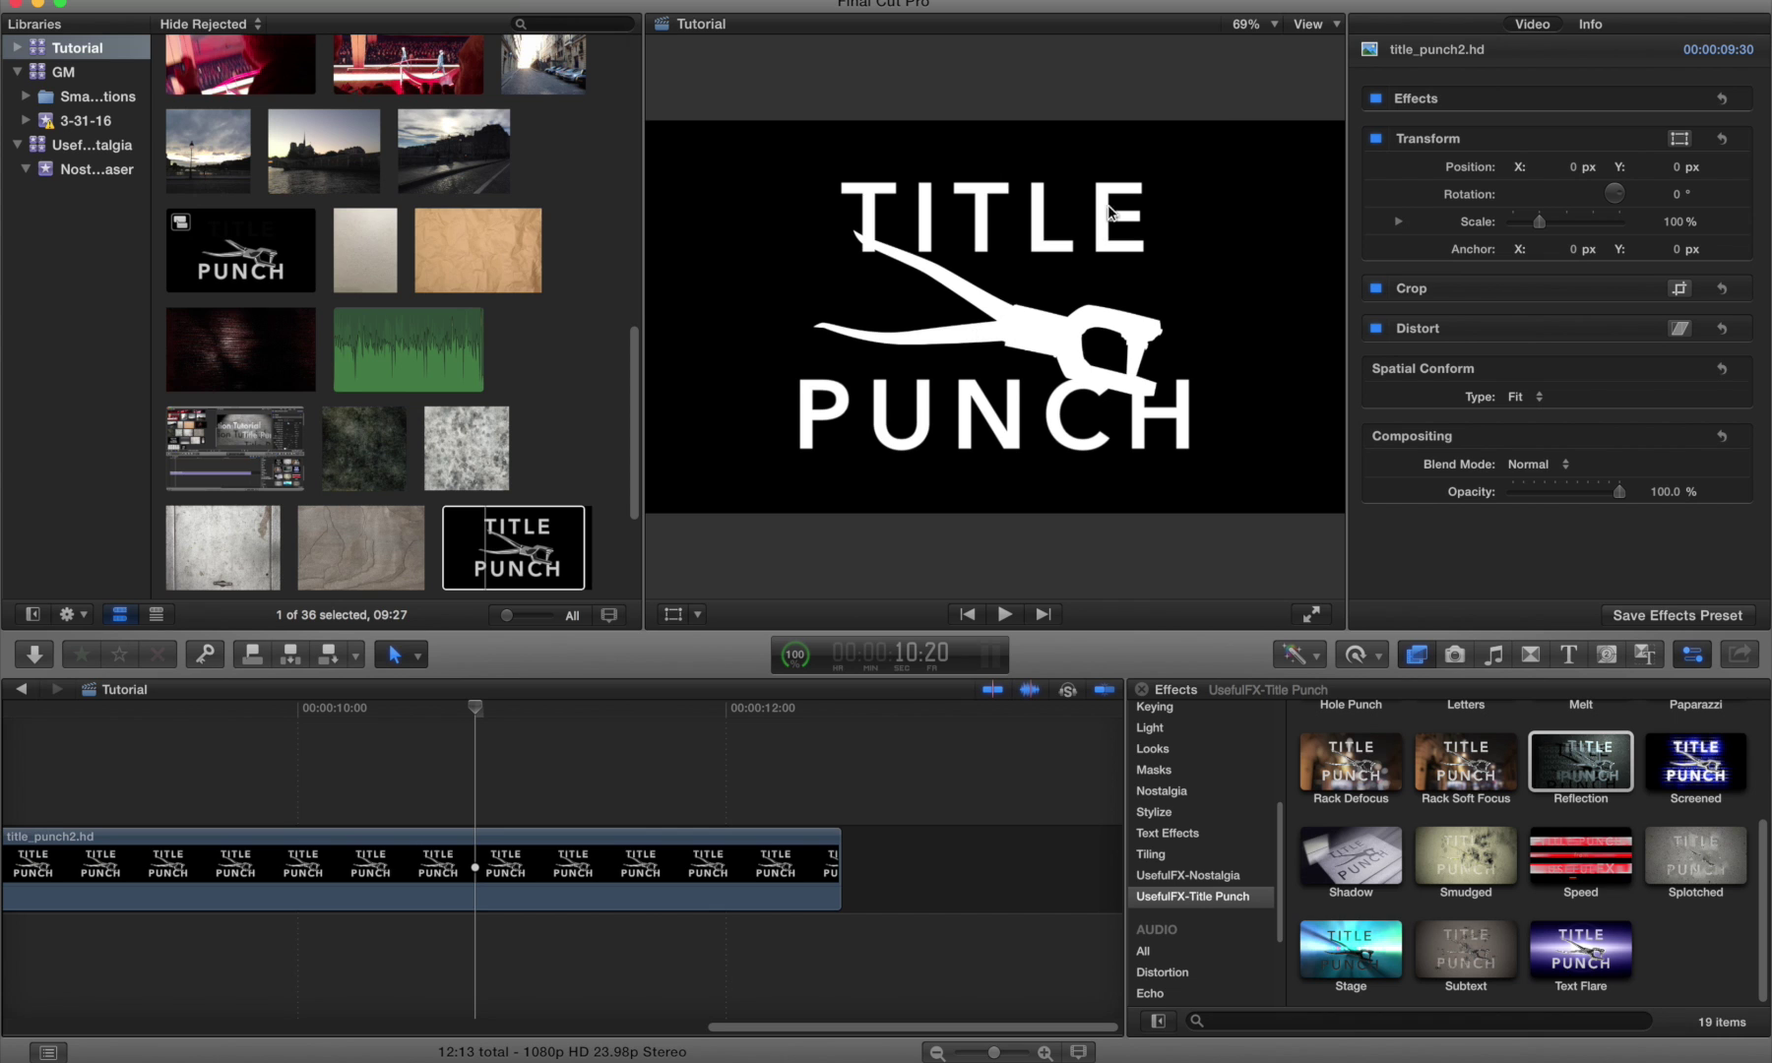
left_click(1315, 34)
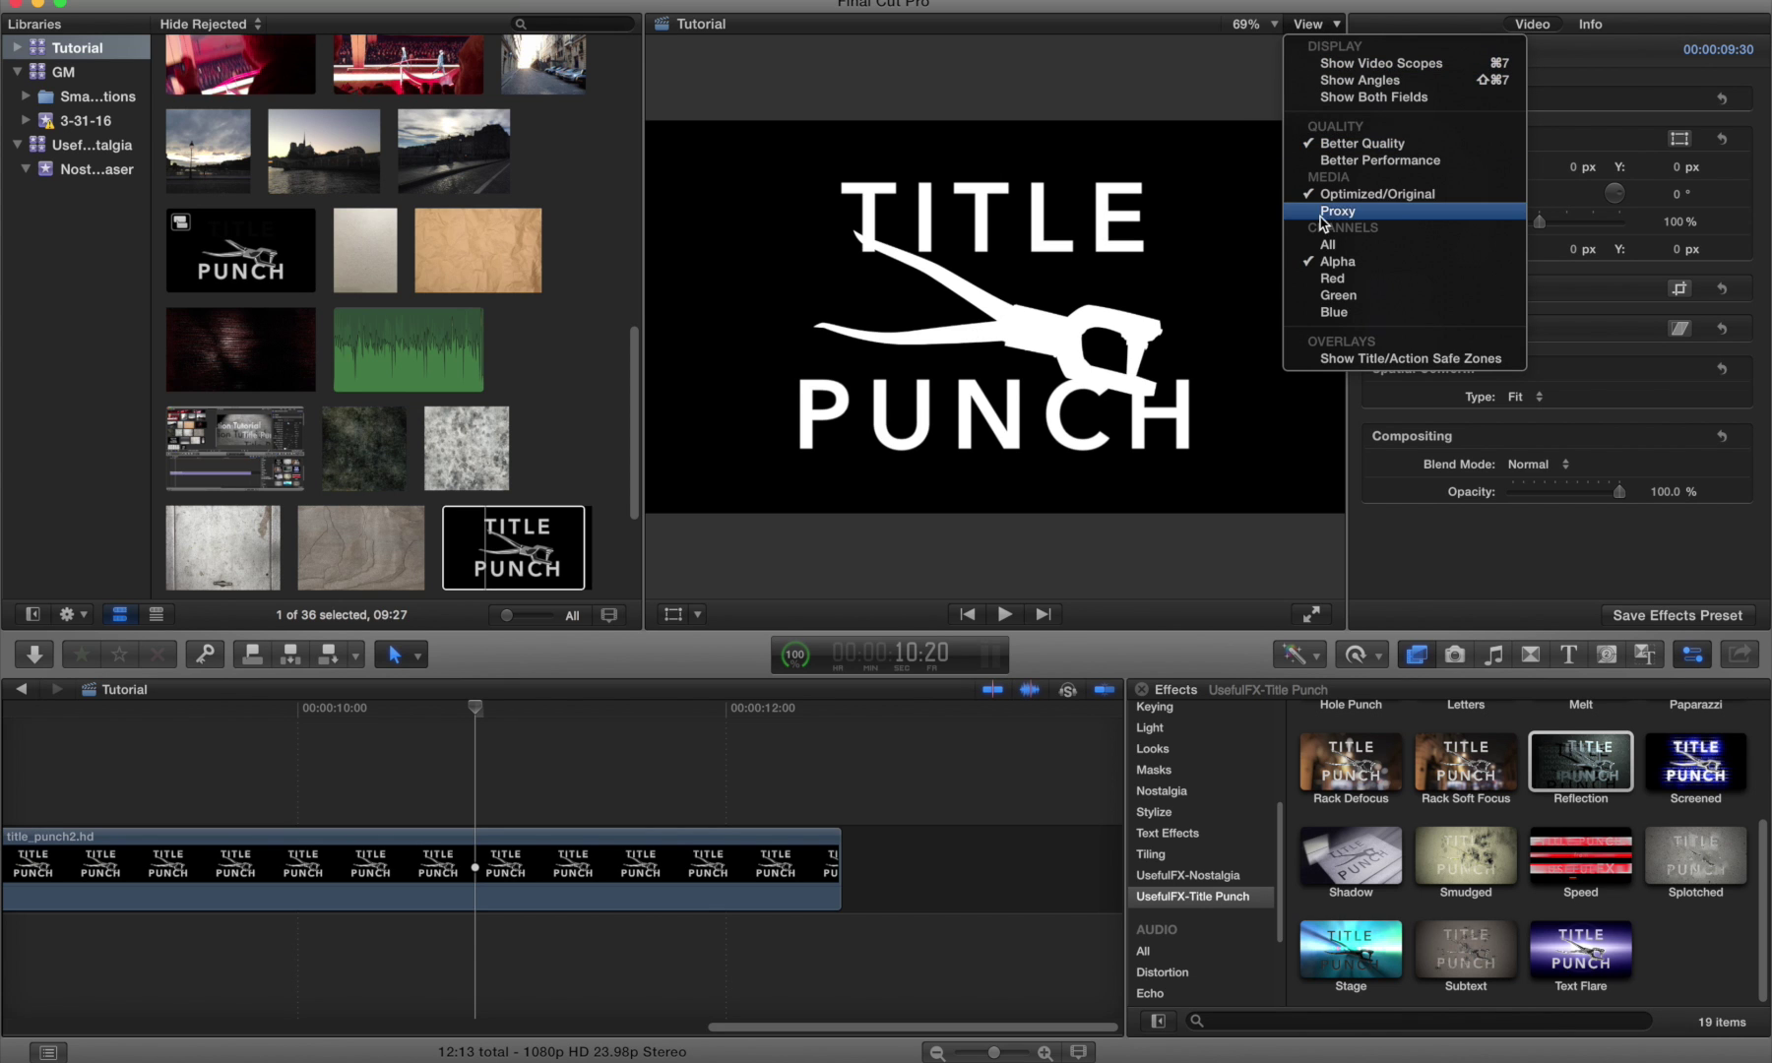
left_click(1326, 245)
Copy the Drifting title and paste its effects onto the title_punch2.hd clip.
key("shift+z")
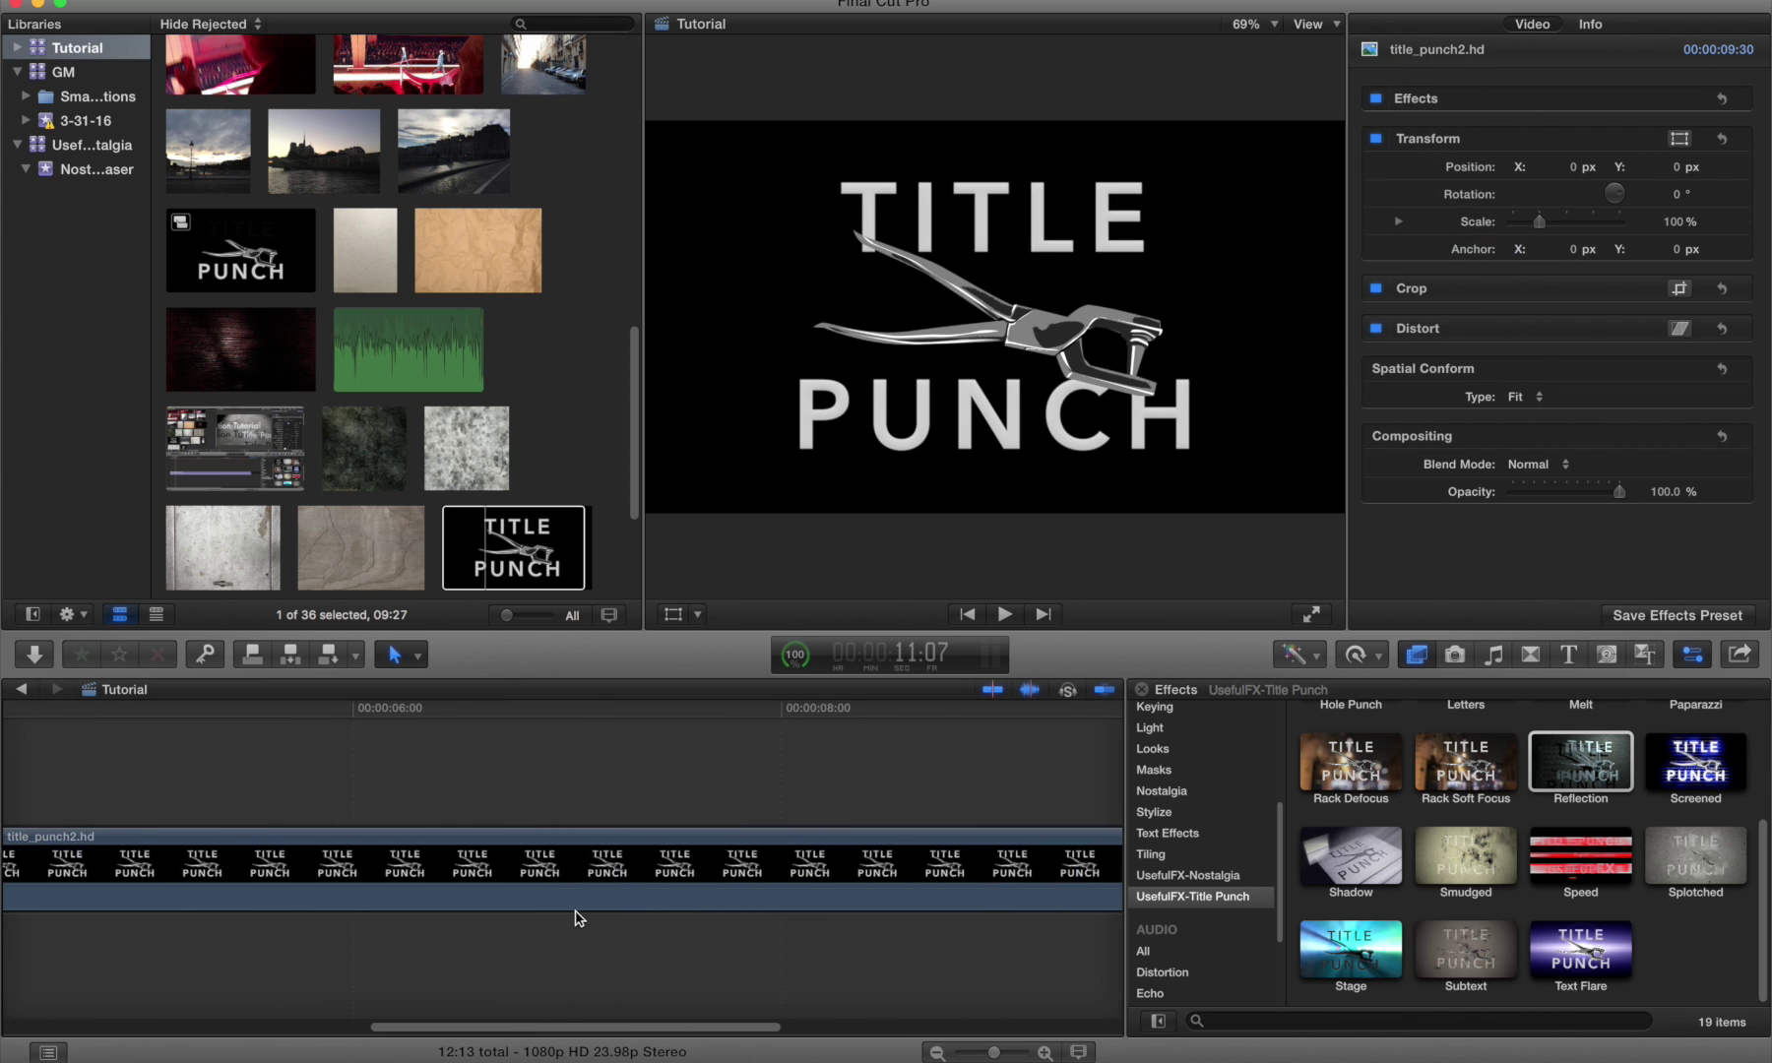
left_click(162, 865)
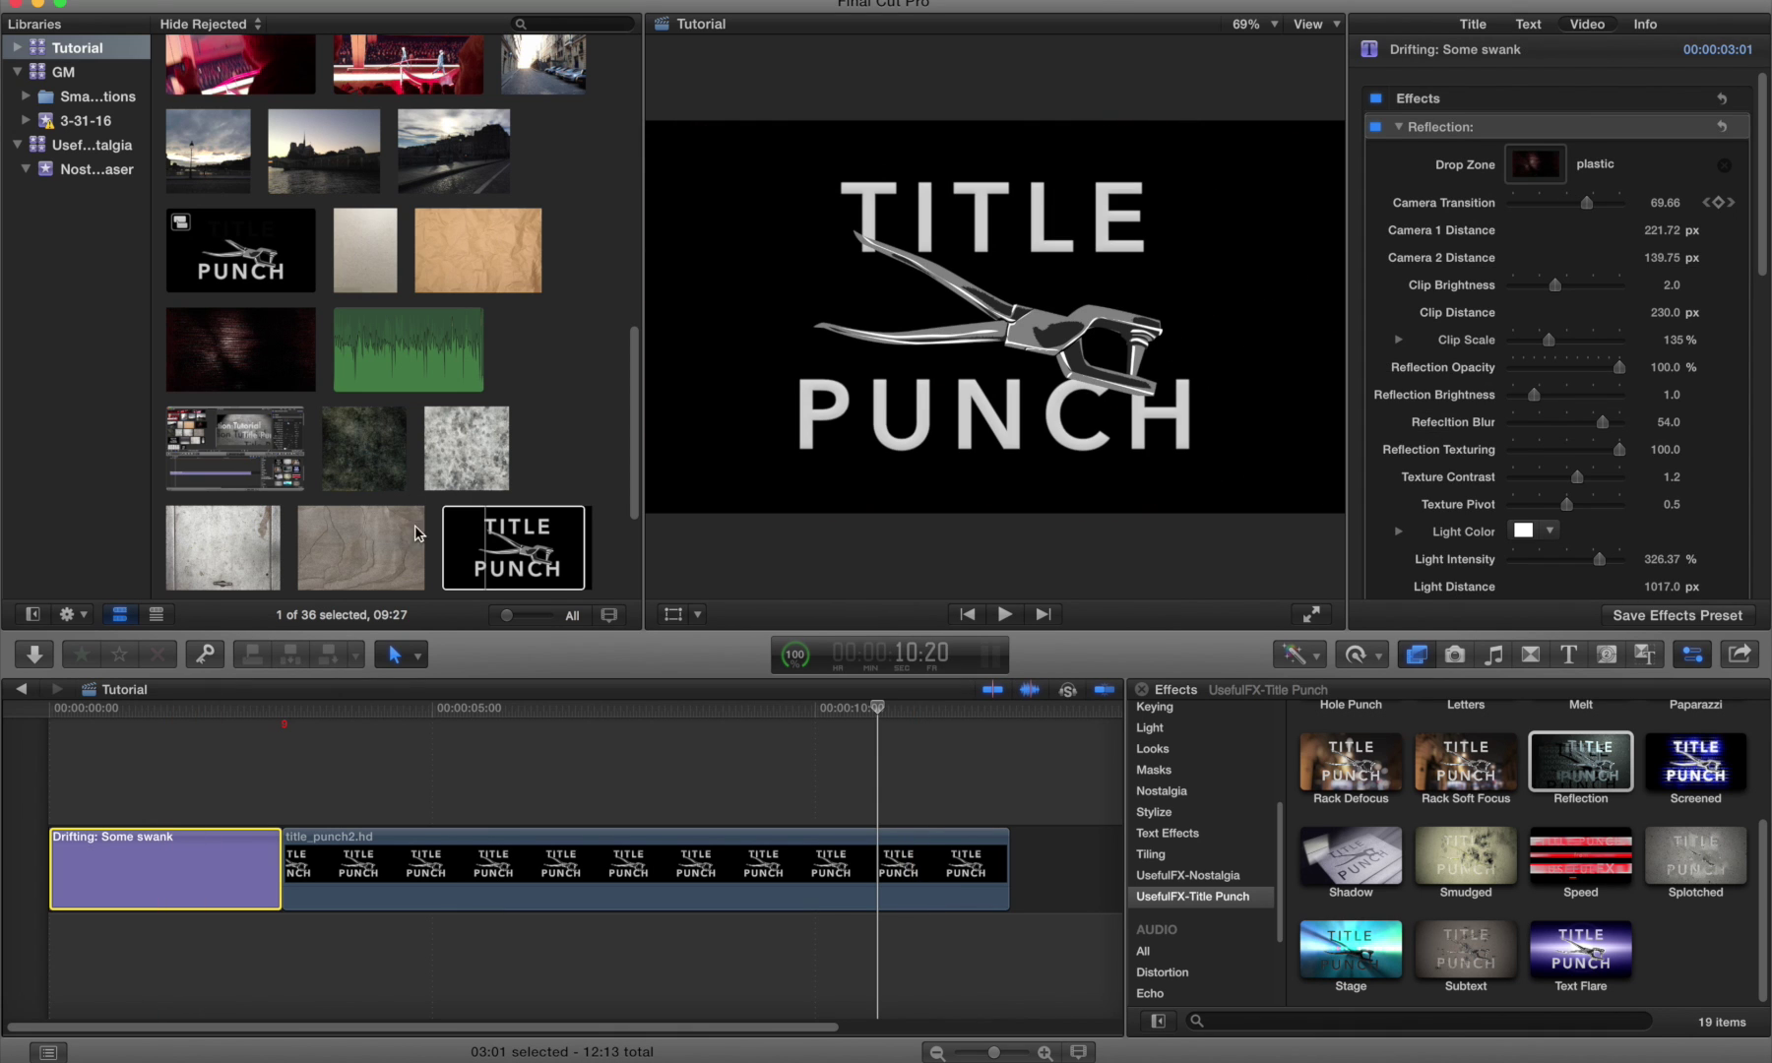
left_click(445, 867)
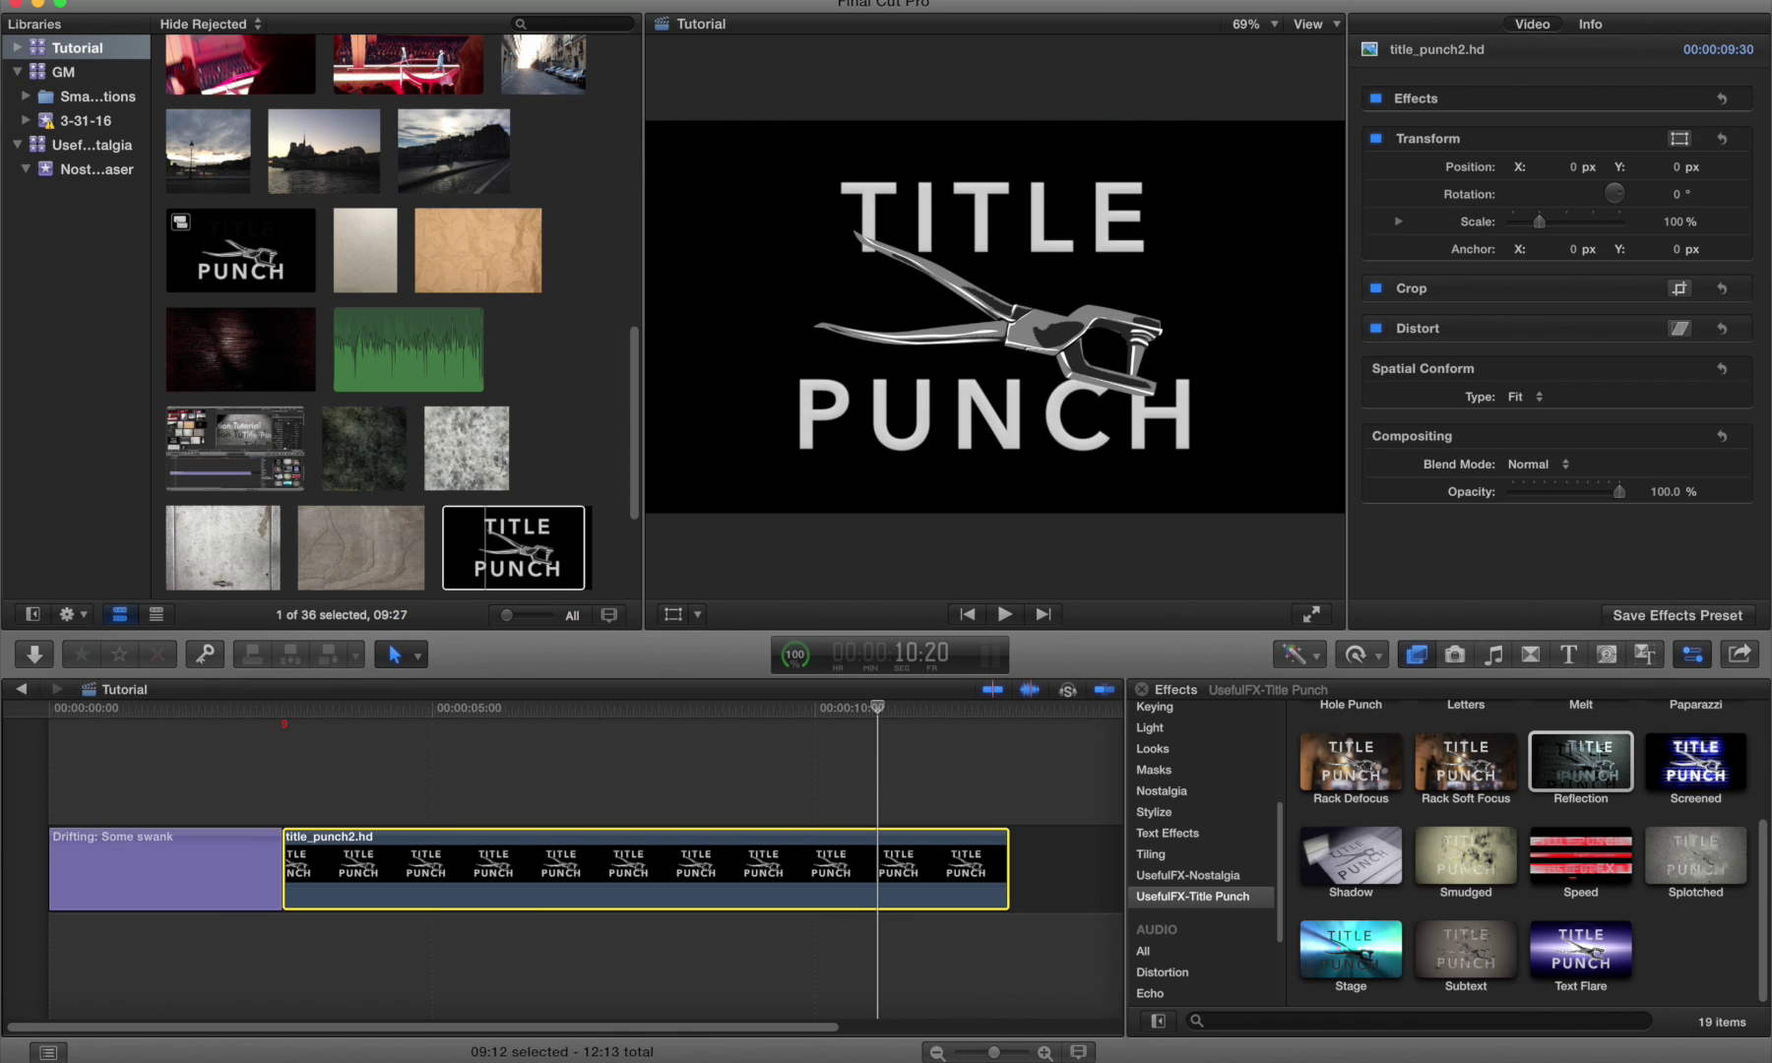
left_click(225, 0)
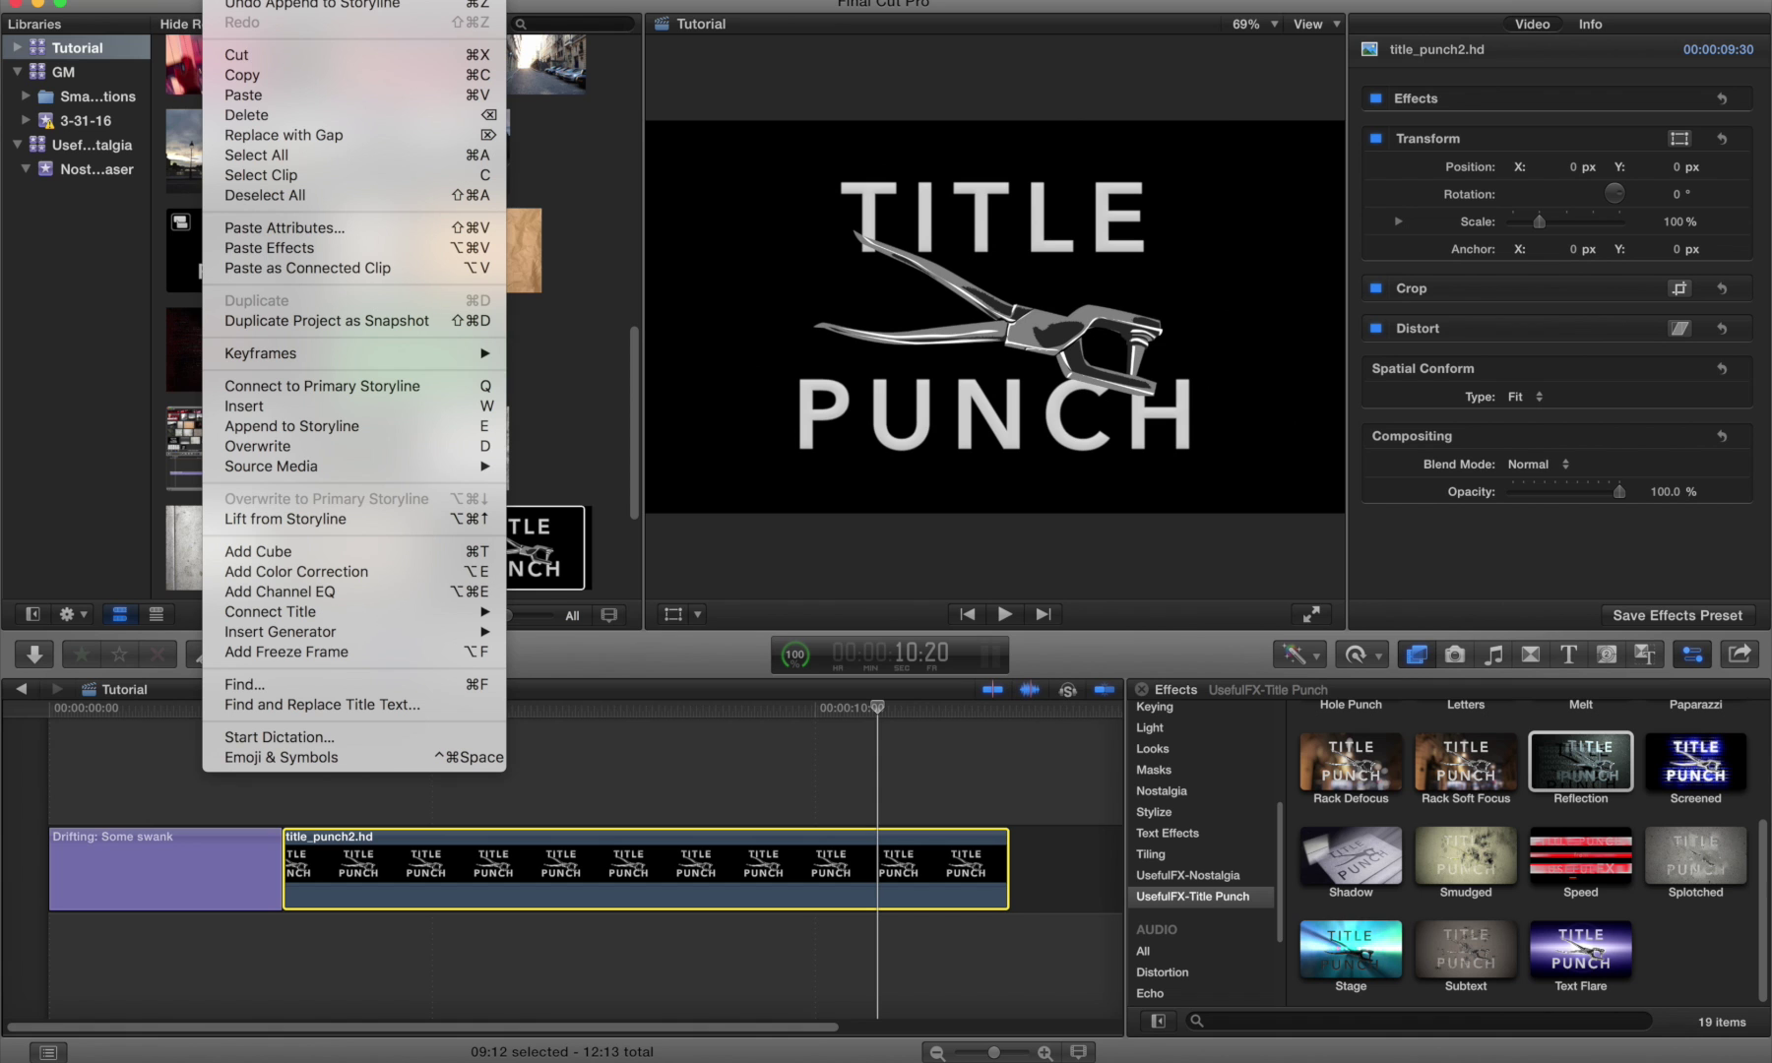
left_click(255, 259)
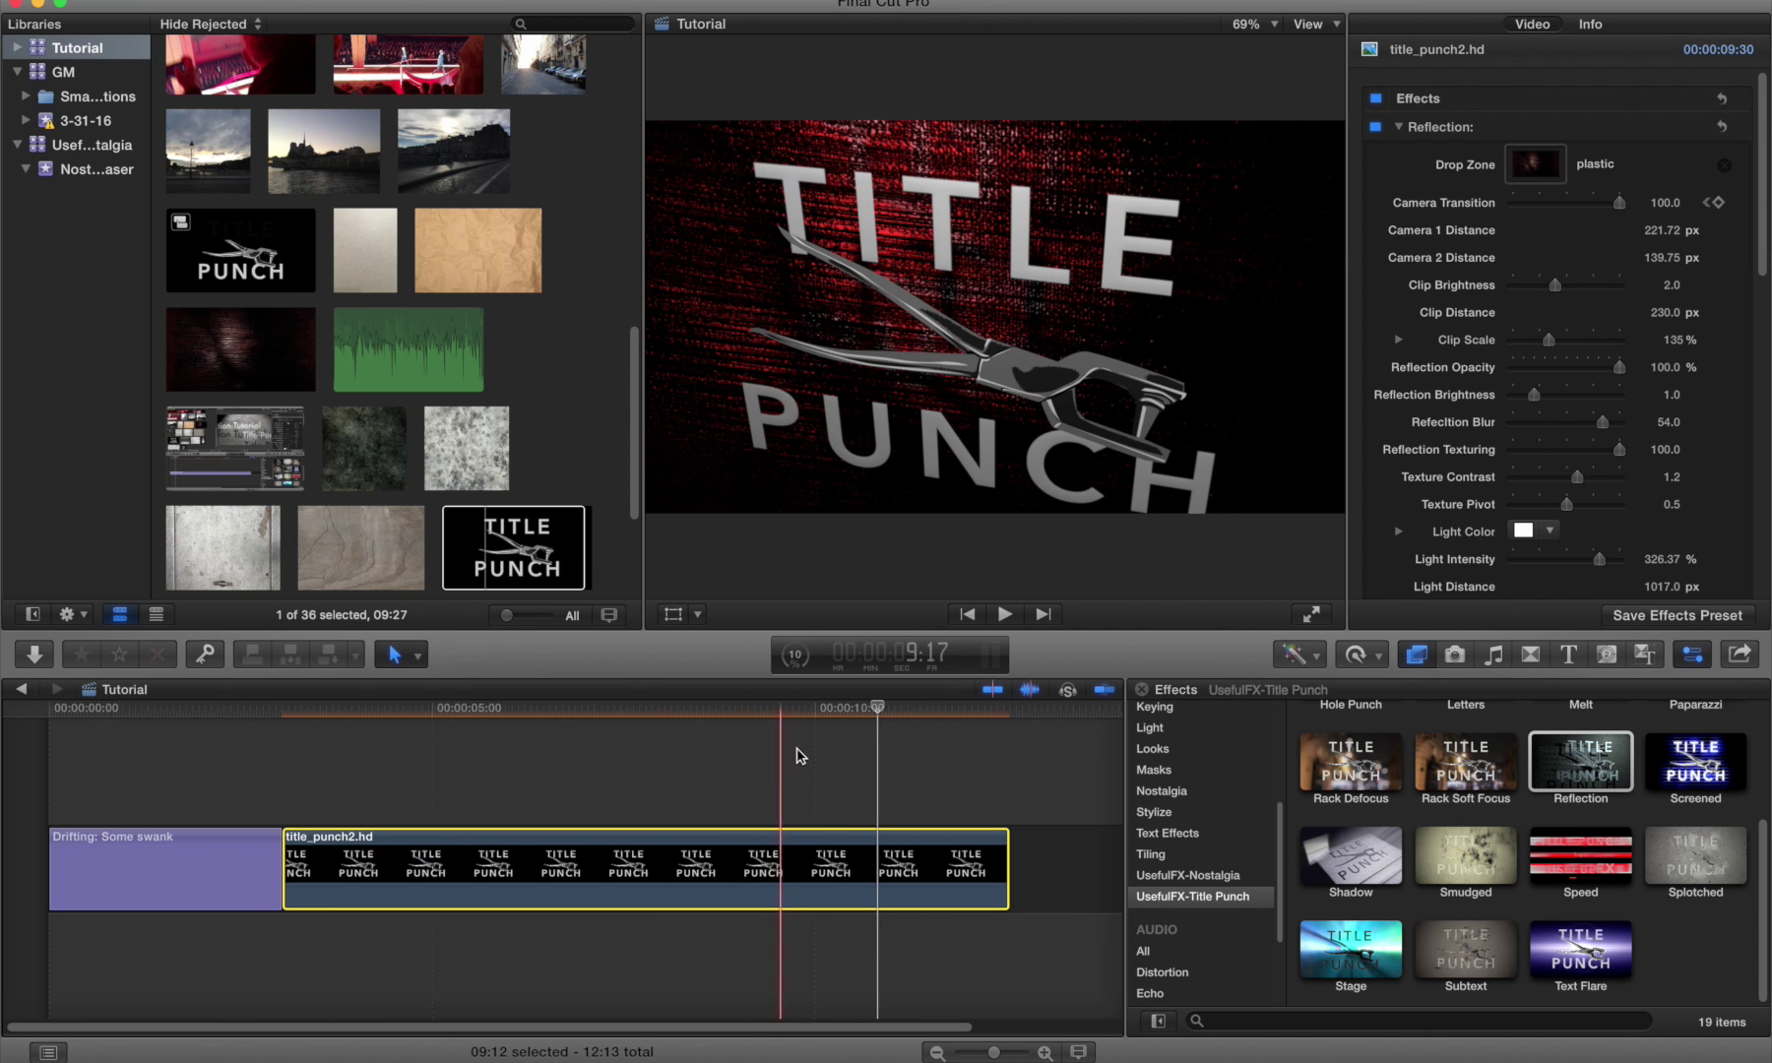
Play back and scrub through the title_punch2.hd clip to check the timing of the pasted camera move.
left_click(418, 705)
left_click(308, 697)
key("space")
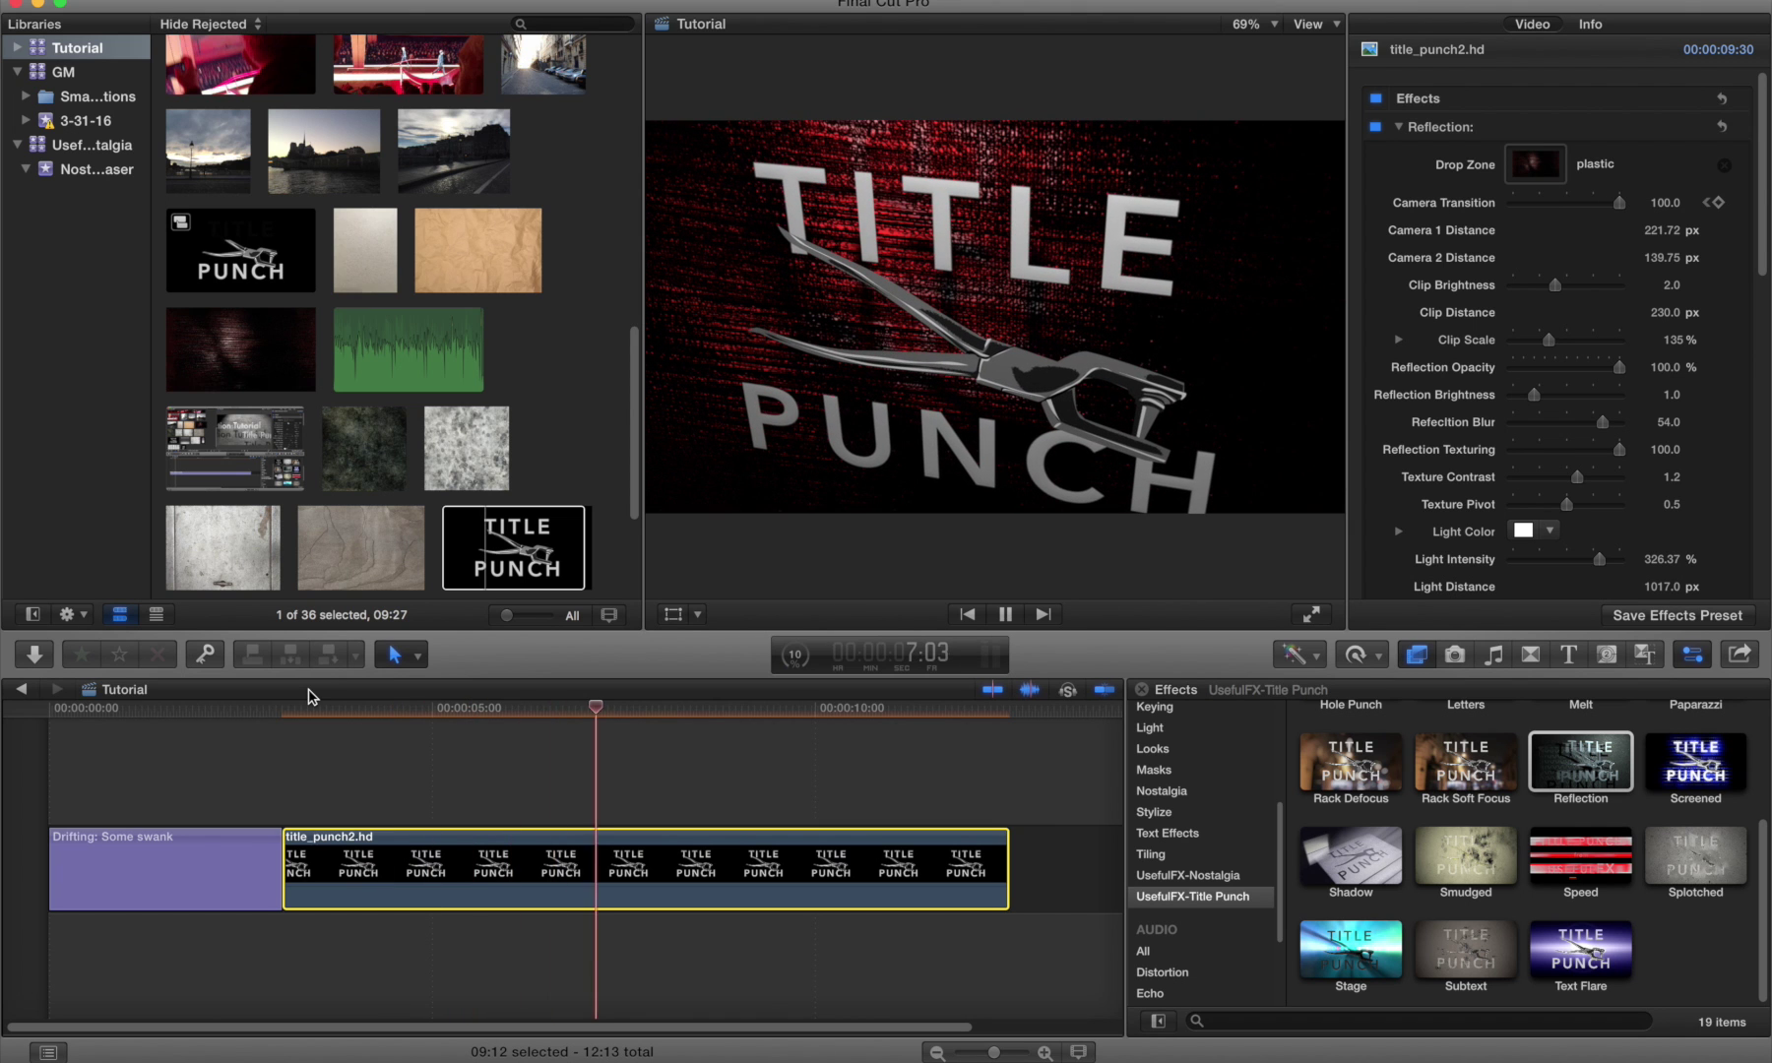
key("space")
left_click(805, 709)
left_click_drag(804, 722, 541, 743)
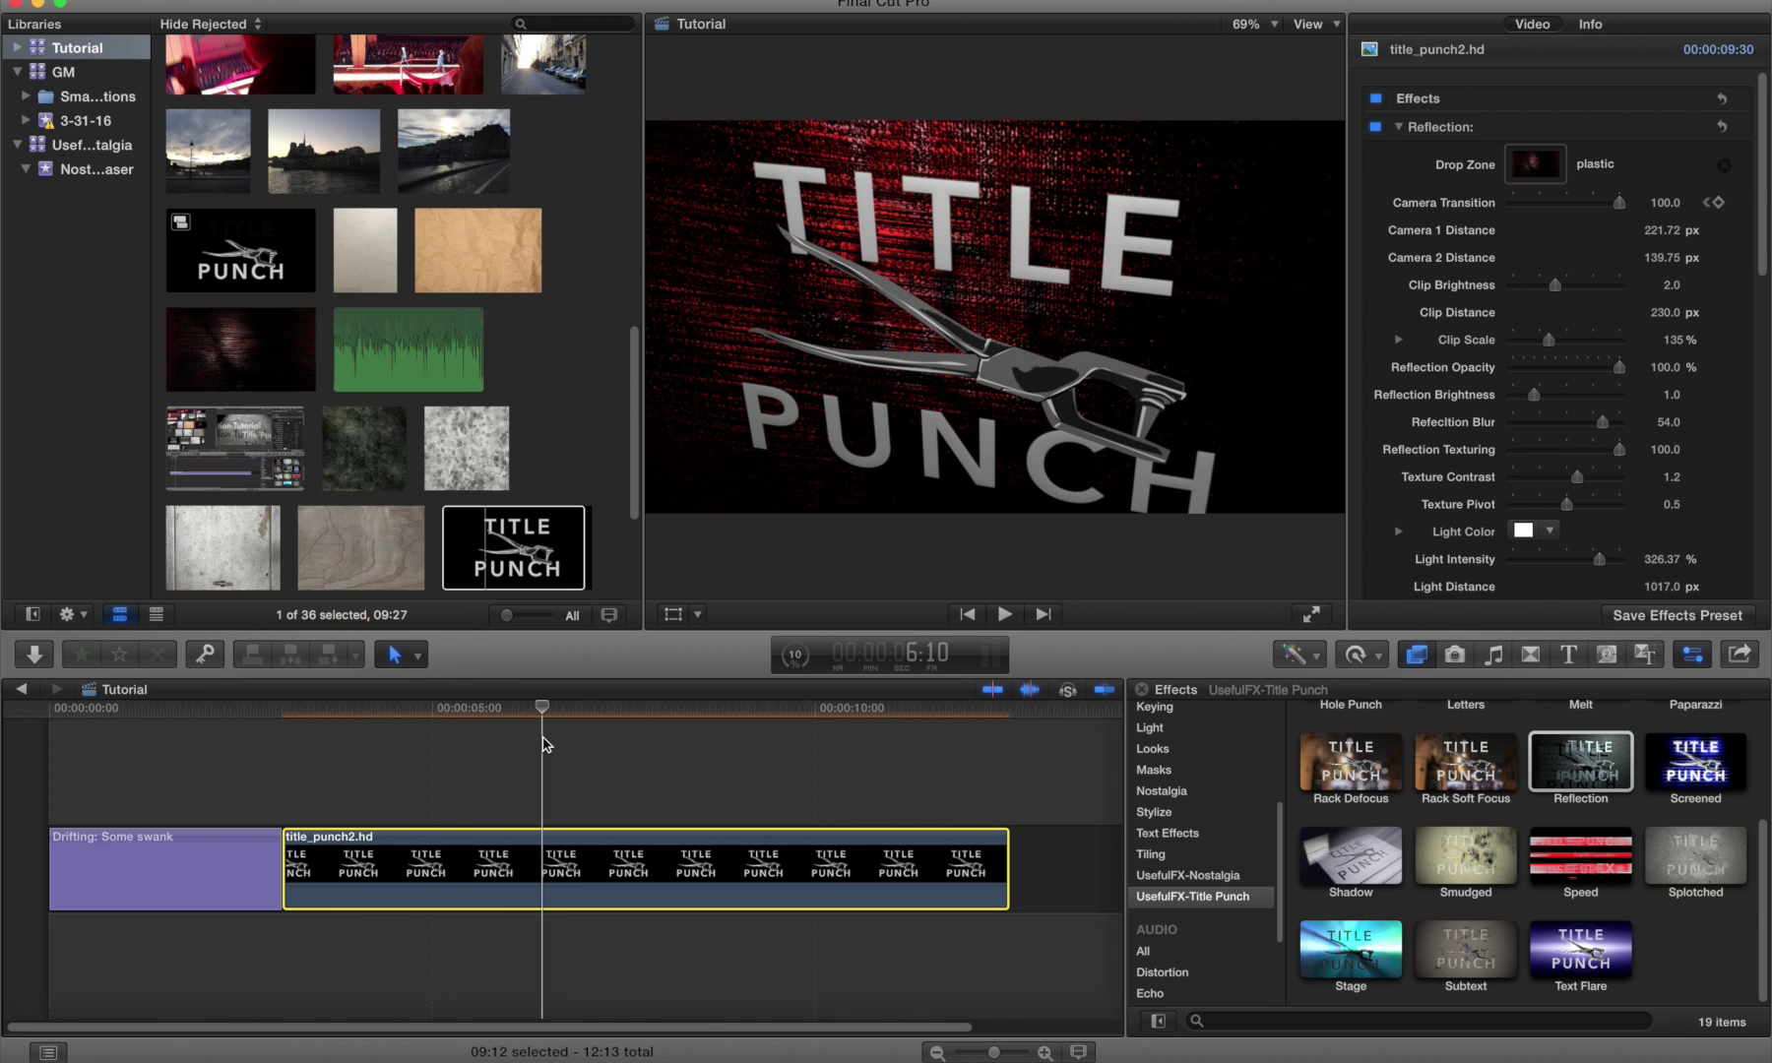
Show the logo clip's video animation, move the last Camera Transition keyframe to the clip's end, and play back the slower move.
right_click(649, 886)
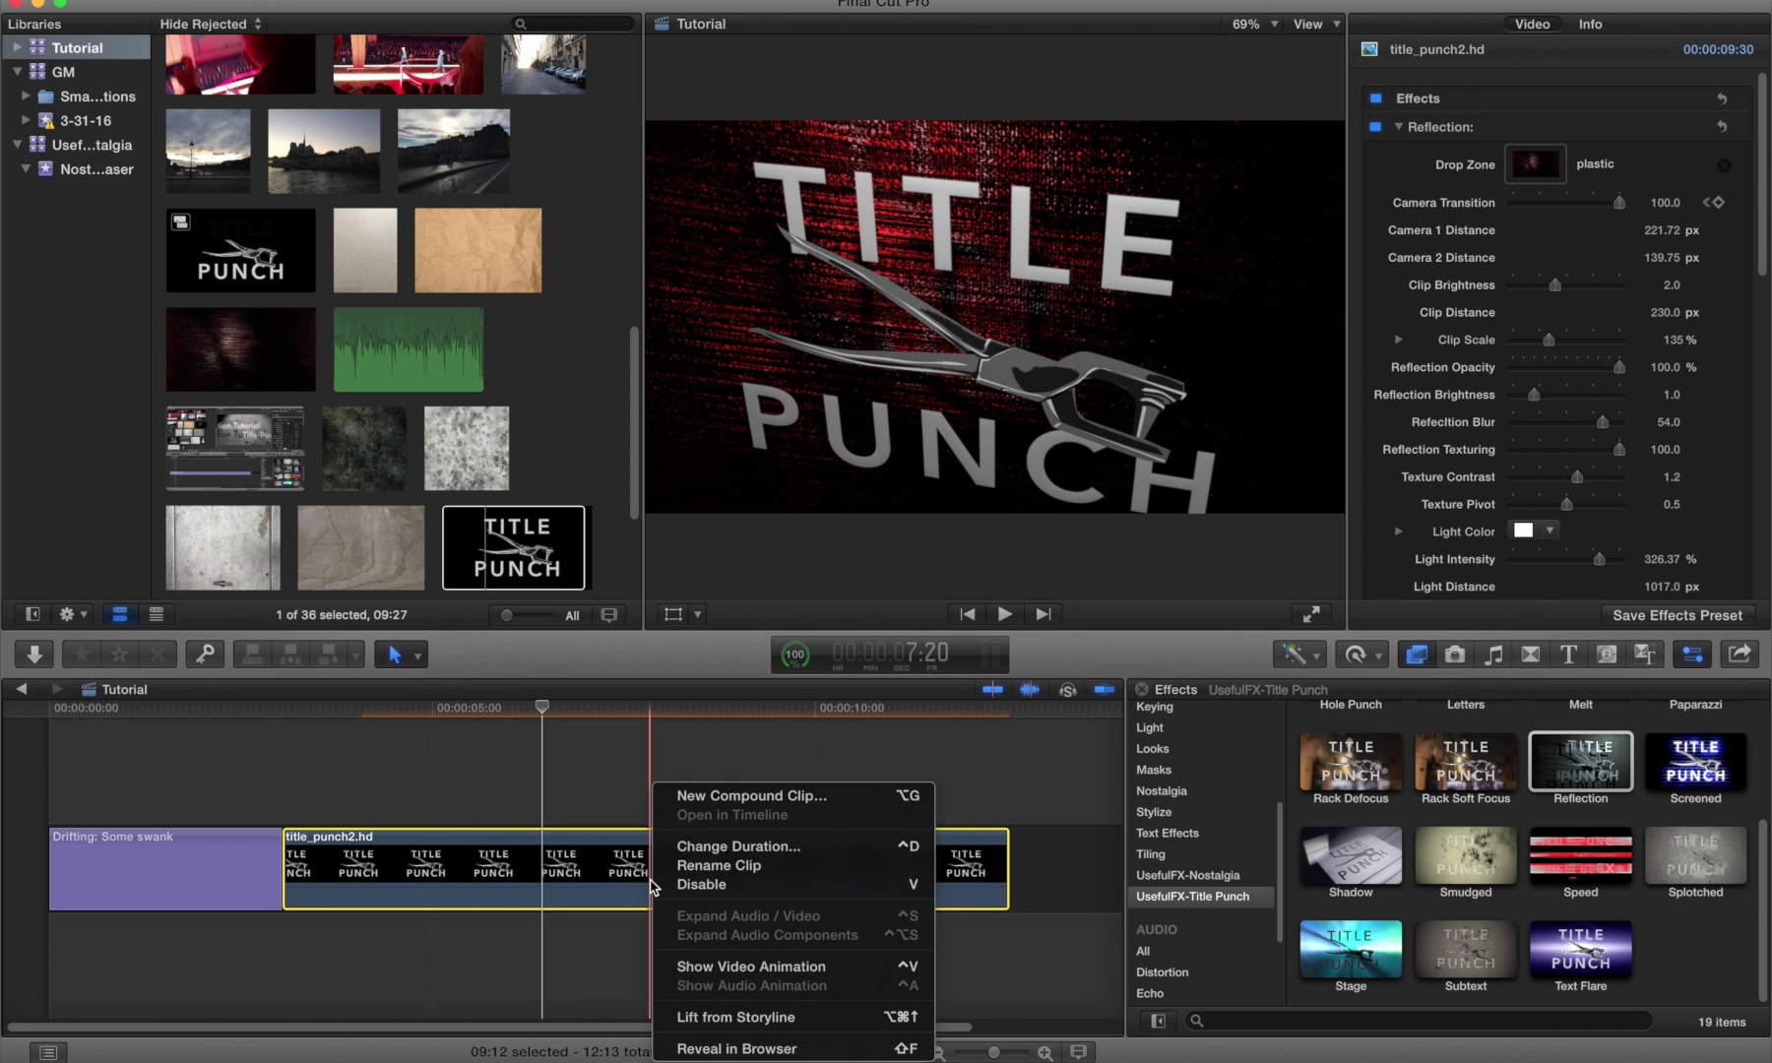
left_click(679, 968)
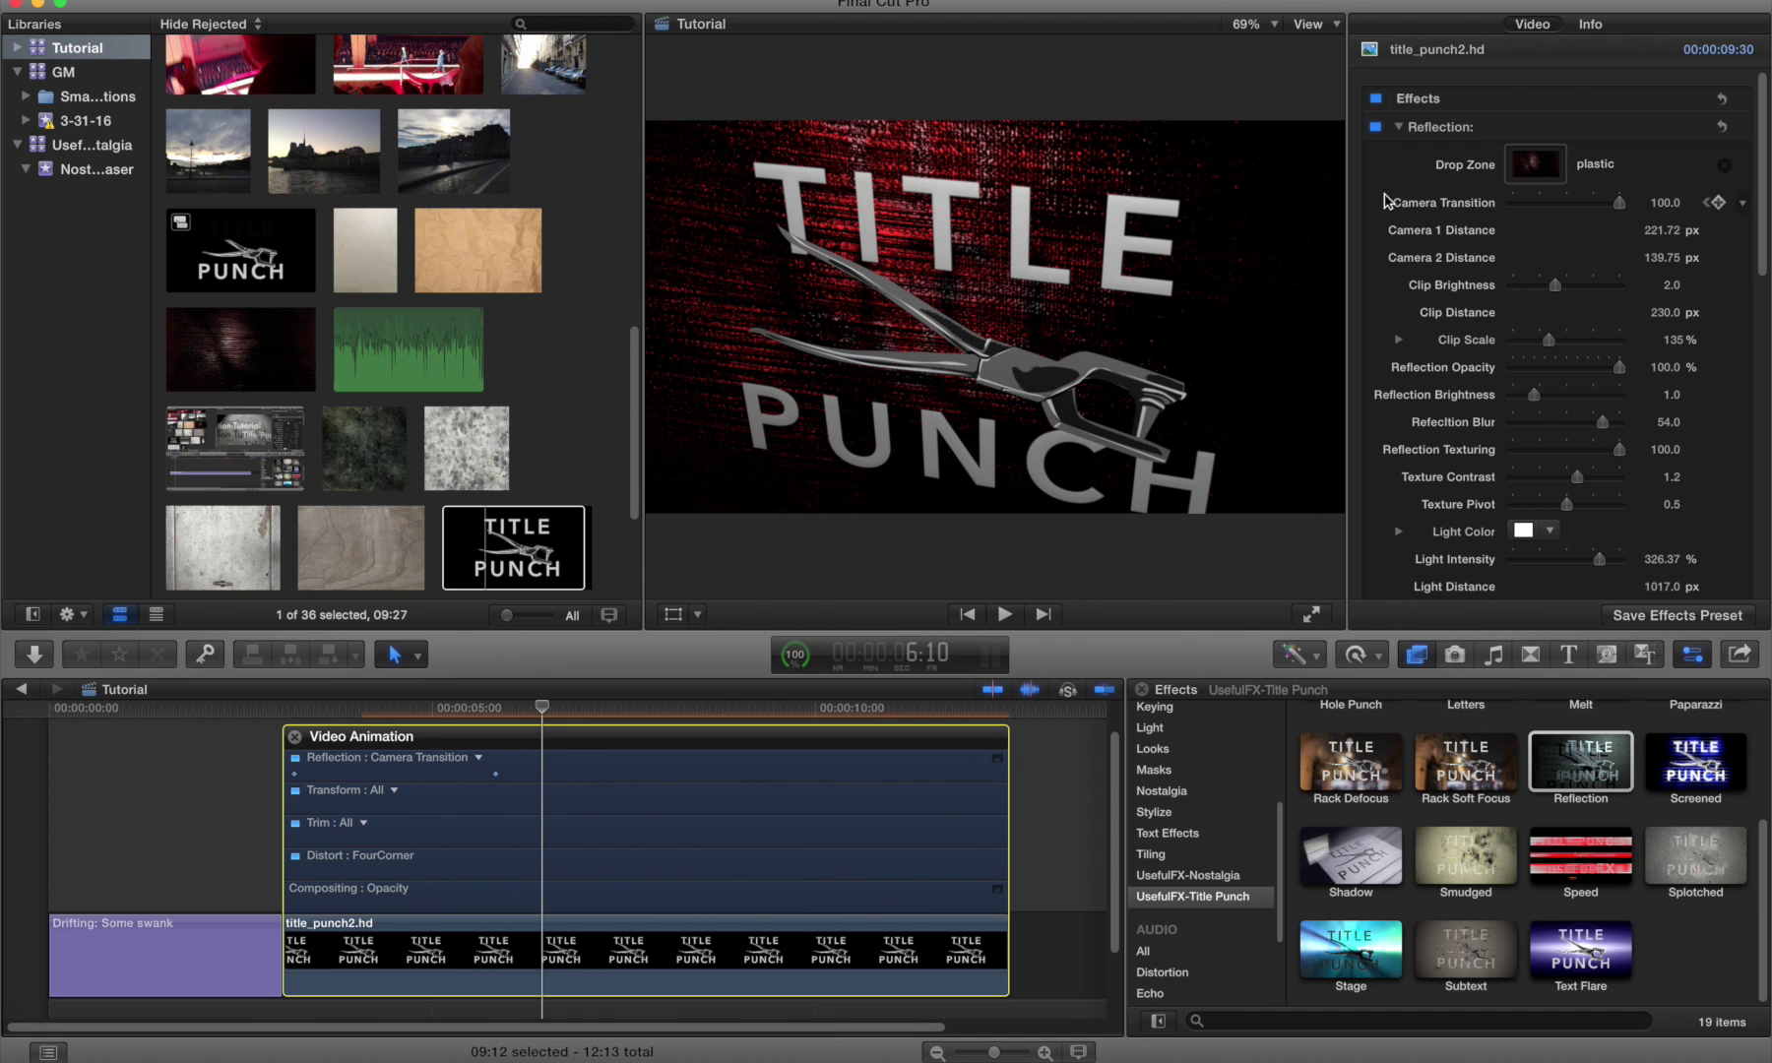
left_click_drag(497, 778, 1002, 773)
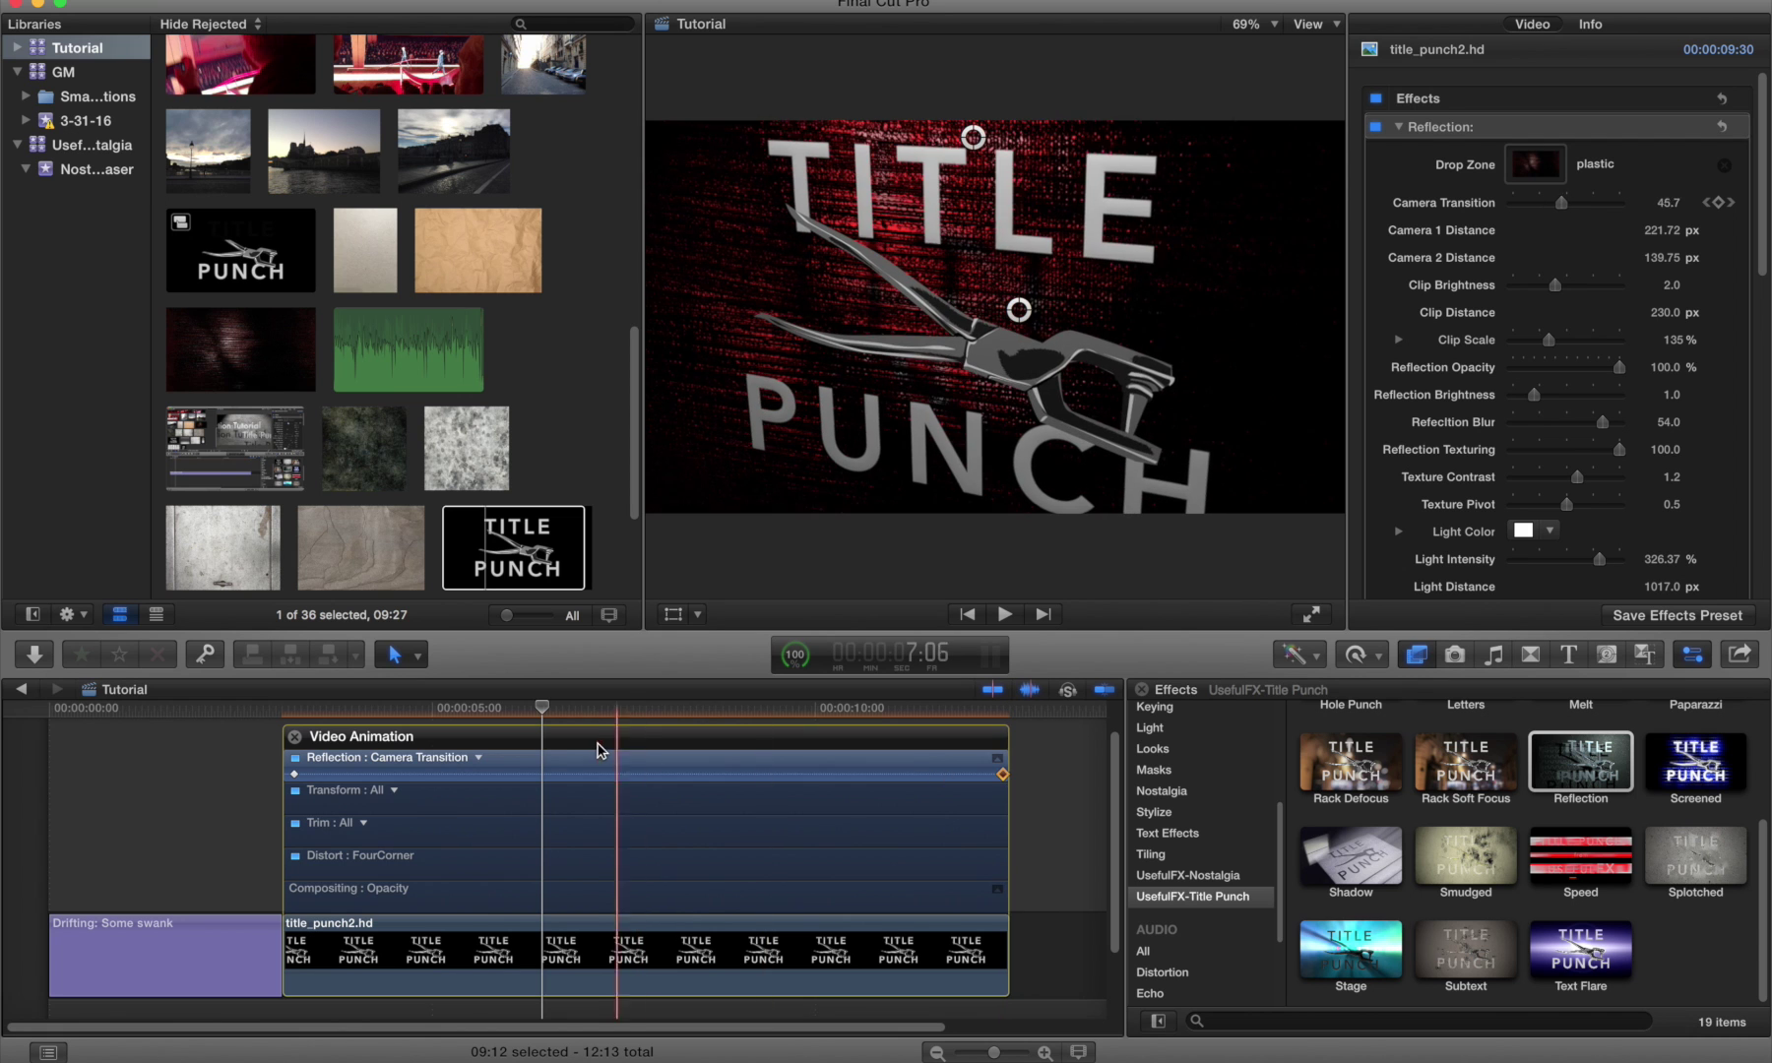
key("space")
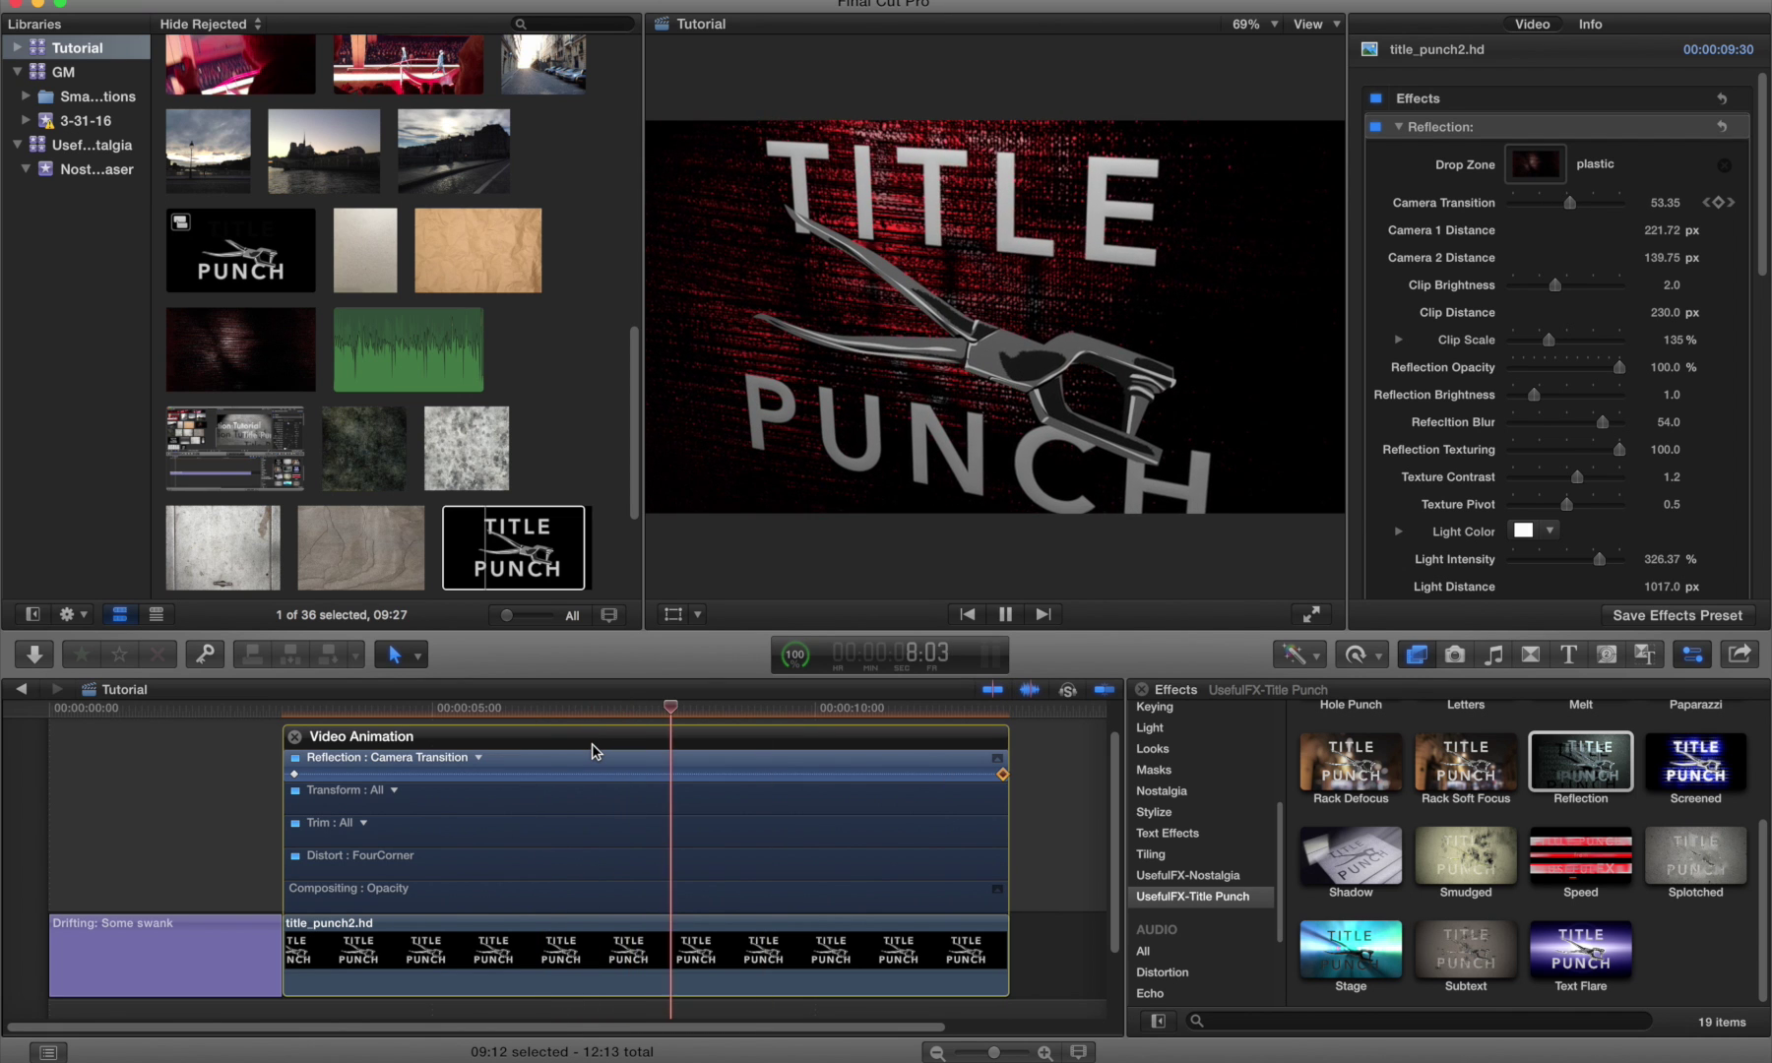